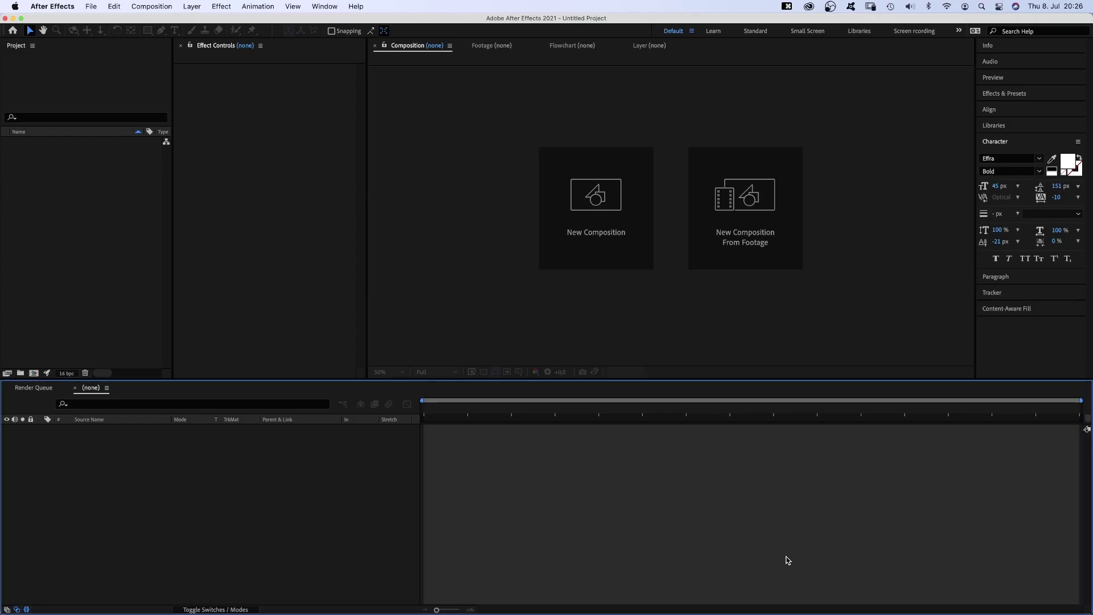
# - Create a 1920 × 1080 px, 24 fps composition named calendar with a duration of 120 frames
pyautogui.click(596, 208)
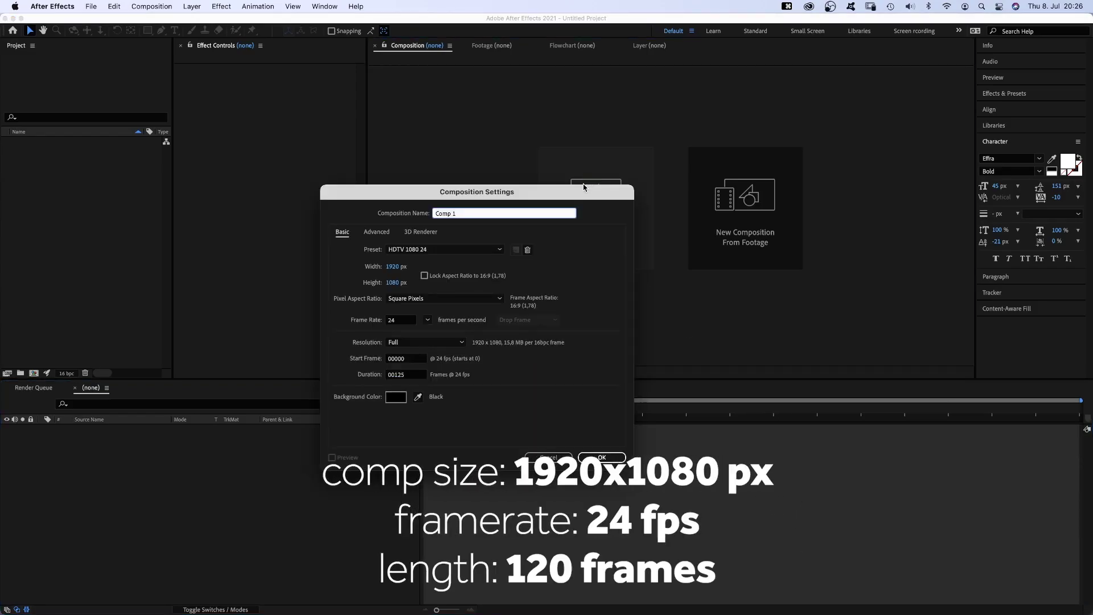
pyautogui.click(412, 375)
pyautogui.write('120')
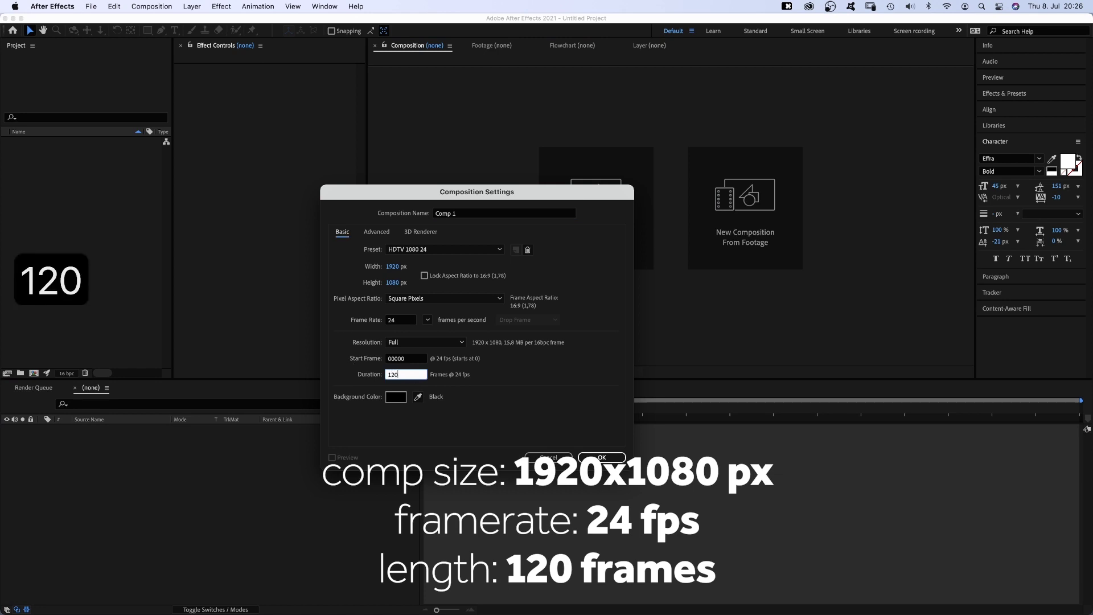
pyautogui.click(467, 213)
pyautogui.write('ca')
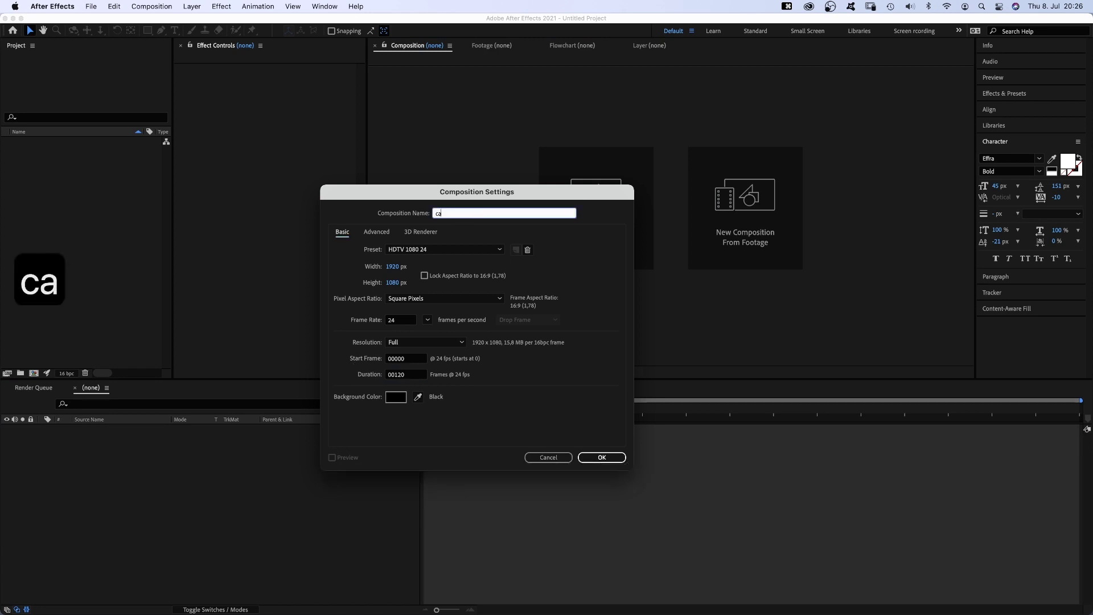
pyautogui.write('lendar')
pyautogui.press('Return')
# - Draw a rounded rectangle near the centre of the composition and set its path size to 380 × 310
pyautogui.moveTo(148, 30); pyautogui.dragTo(178, 46)
pyautogui.moveTo(602, 172); pyautogui.dragTo(751, 260)
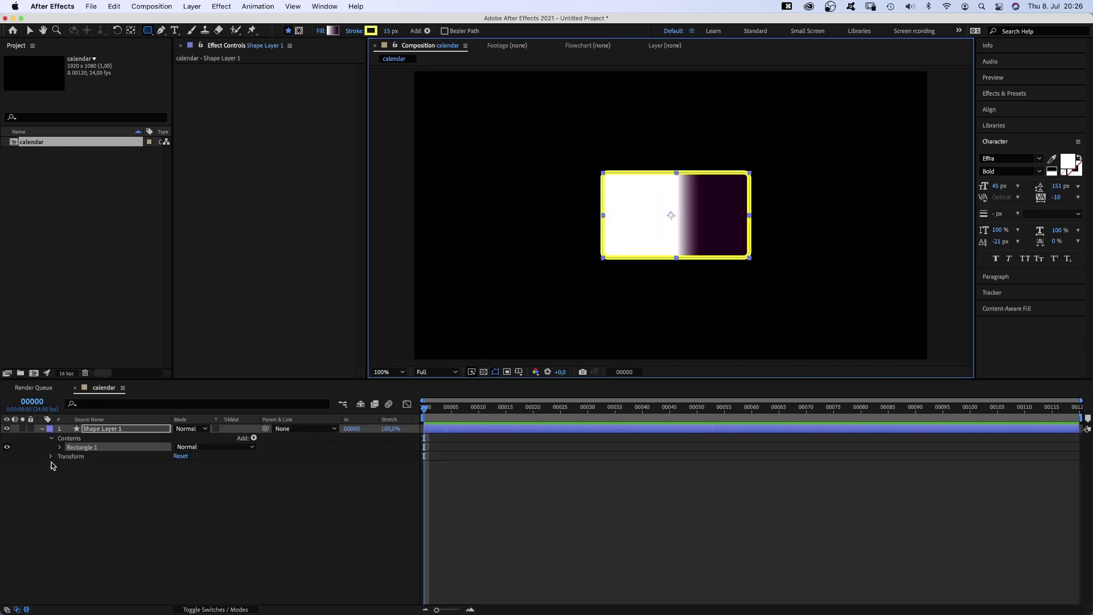
pyautogui.click(61, 448)
pyautogui.click(70, 456)
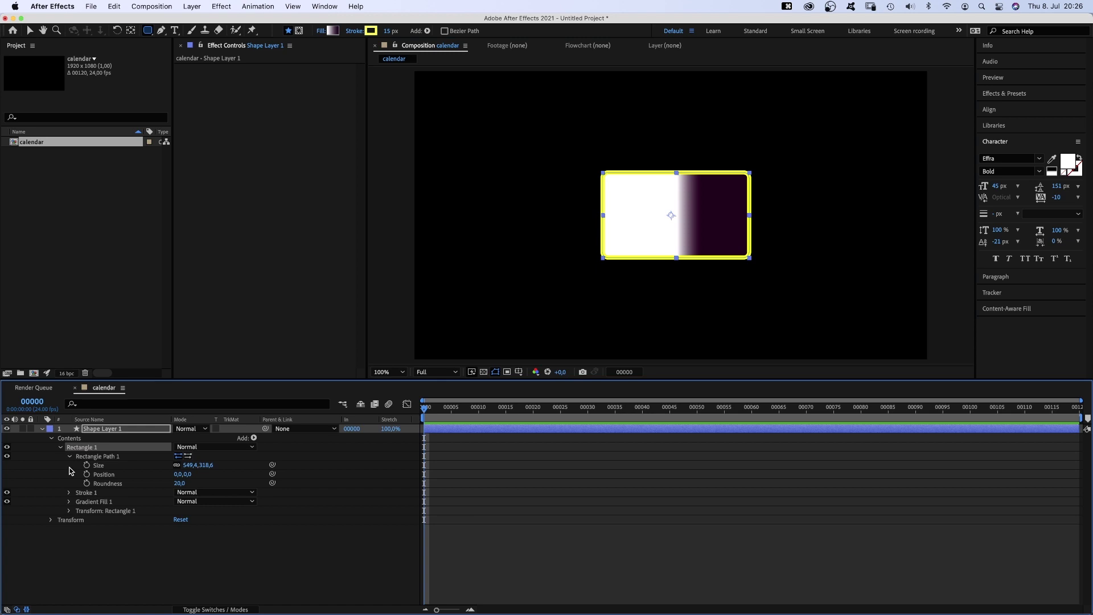
pyautogui.moveTo(189, 468); pyautogui.dragTo(186, 466)
pyautogui.click(187, 466)
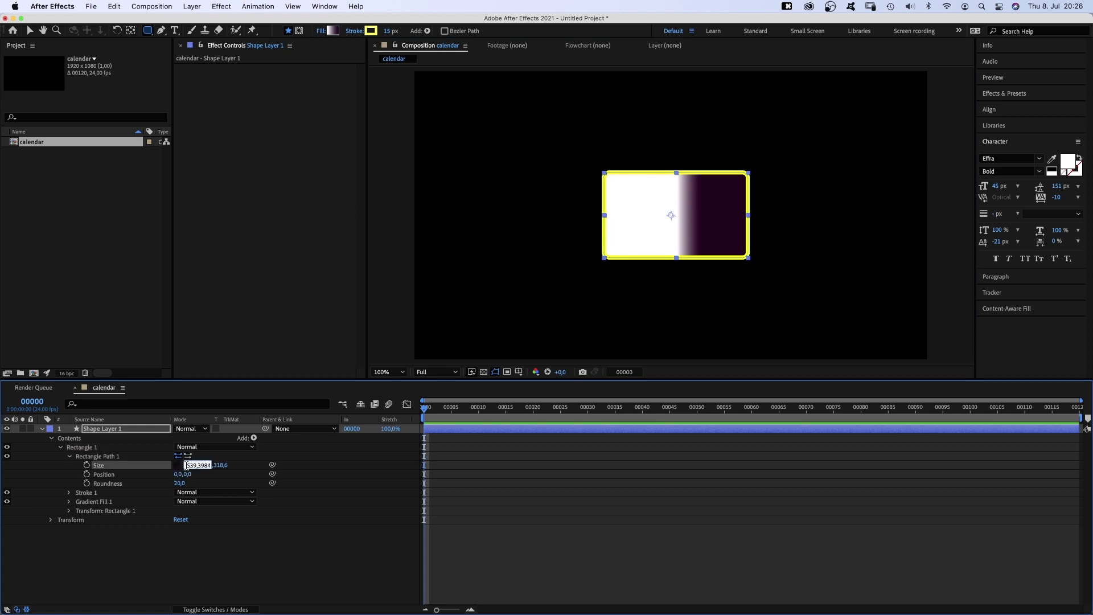
pyautogui.write('380')
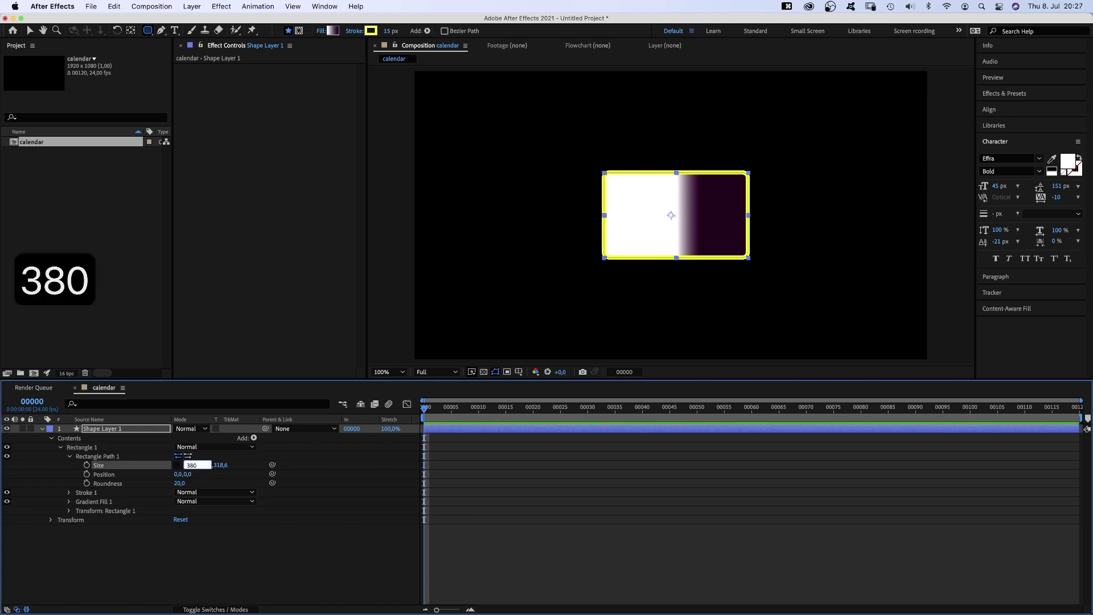
pyautogui.press('Tab')
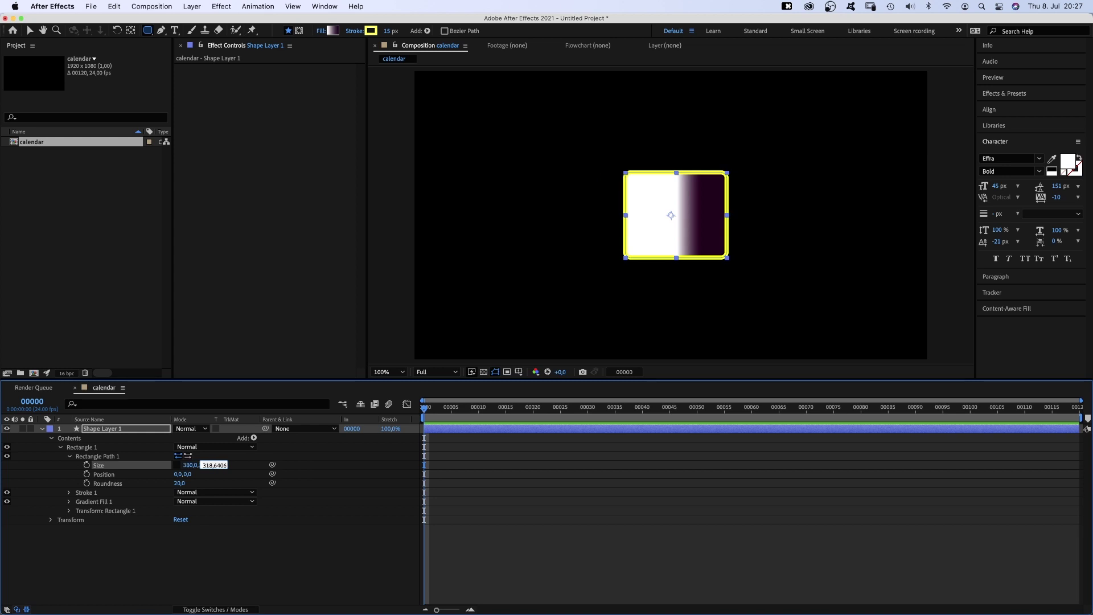
pyautogui.write('300')
pyautogui.press('Return')
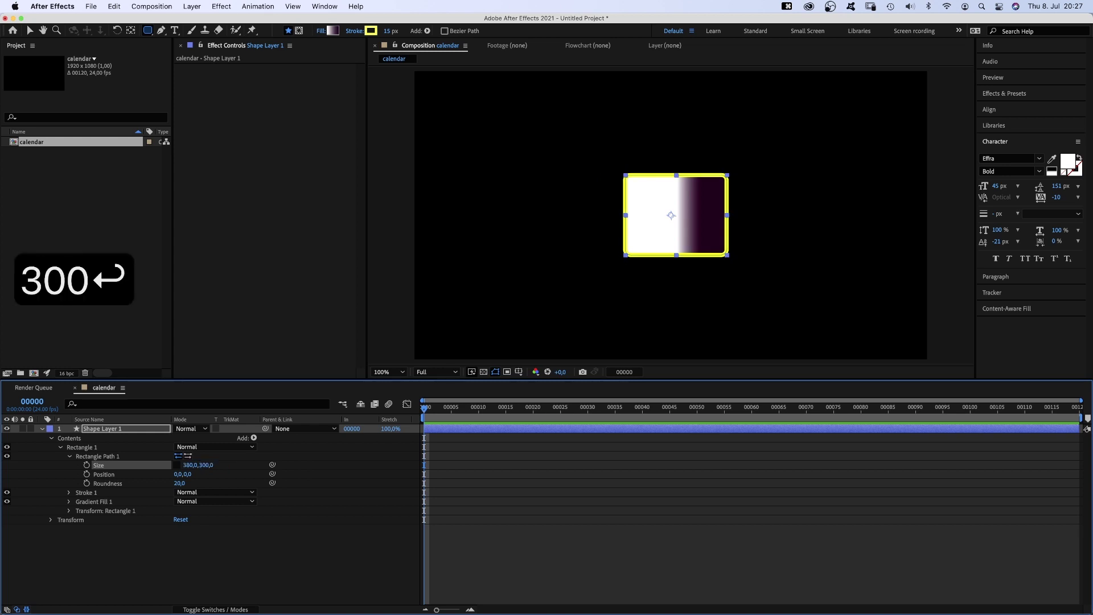
pyautogui.click(206, 465)
pyautogui.write('310')
pyautogui.press('Return')
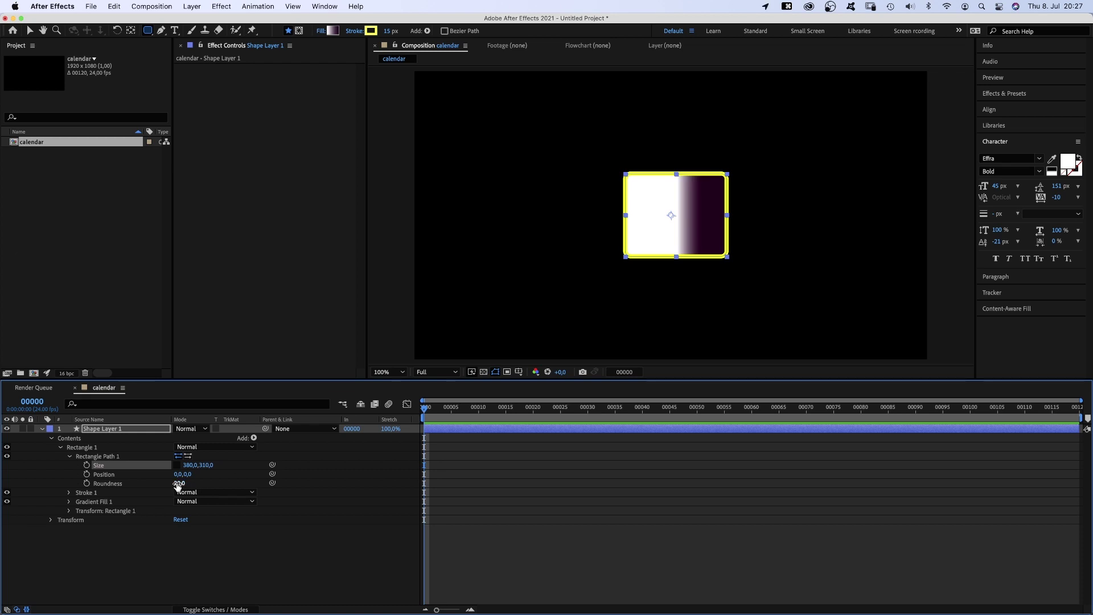
# - Remove the rectangle's stroke and set its fill type to linear gradient
pyautogui.click(355, 32)
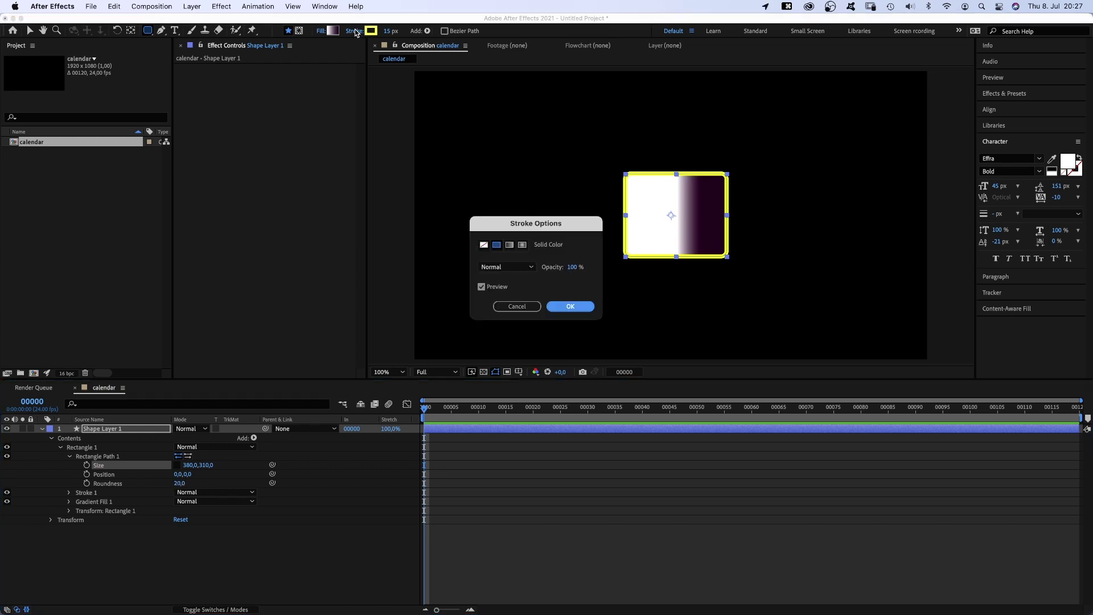
pyautogui.click(484, 245)
pyautogui.click(570, 307)
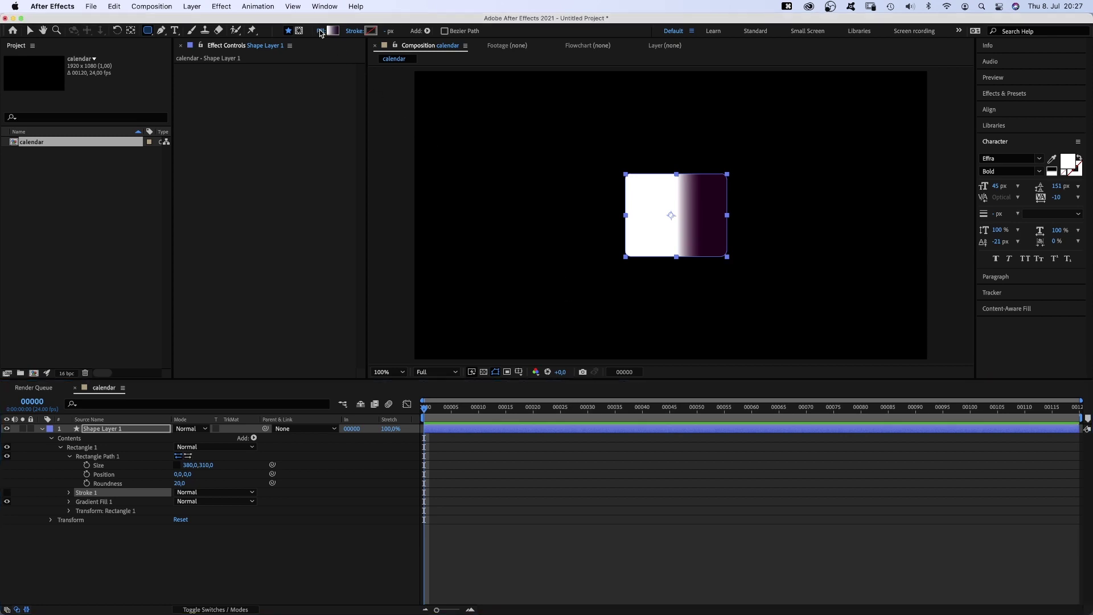
pyautogui.click(320, 31)
pyautogui.click(509, 246)
pyautogui.click(569, 306)
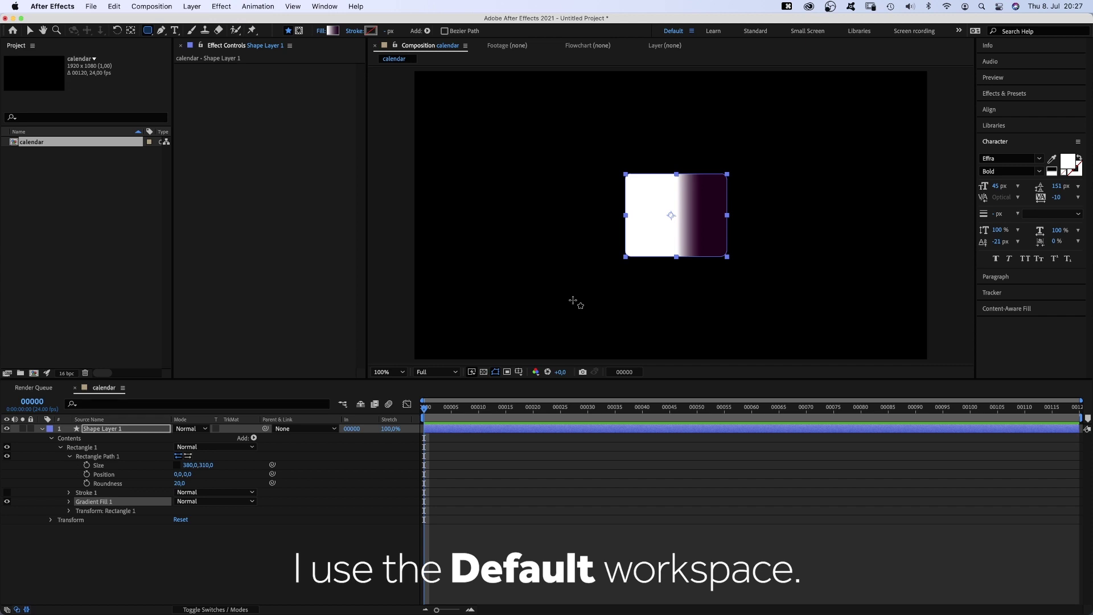
# - Find the Transform distort effect and apply it to the rectangle's shape layer
pyautogui.click(1019, 92)
pyautogui.click(1013, 108)
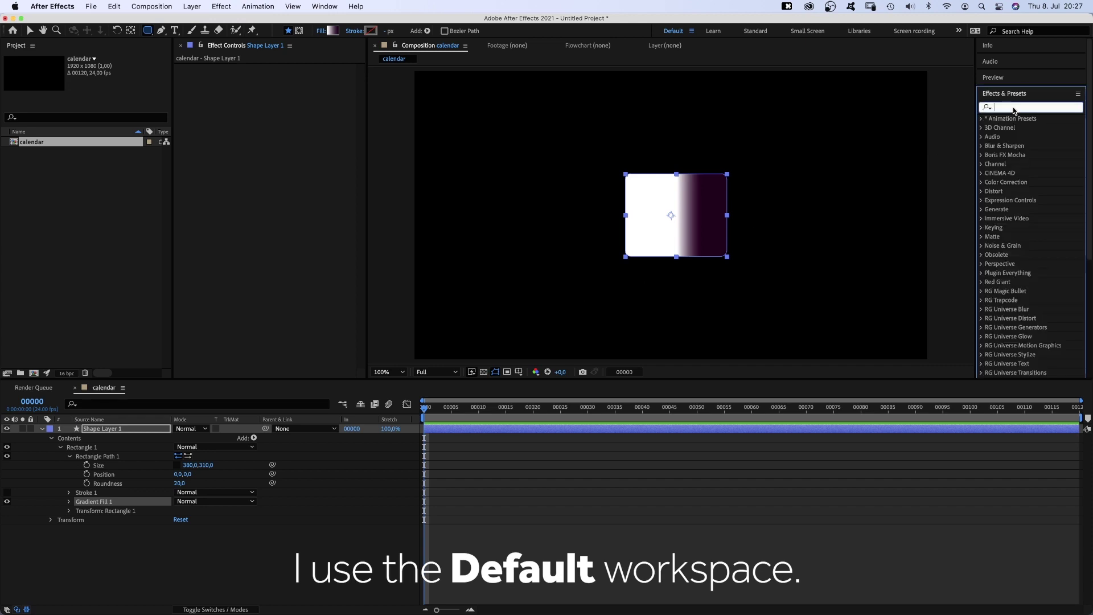
pyautogui.write('transfor')
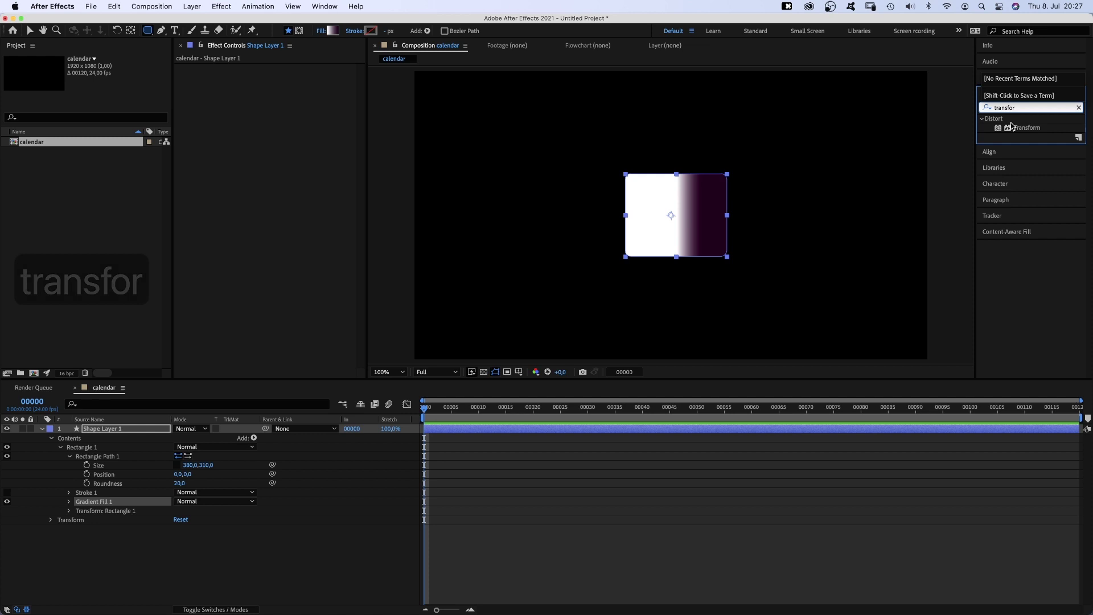
pyautogui.moveTo(1026, 127); pyautogui.dragTo(237, 122)
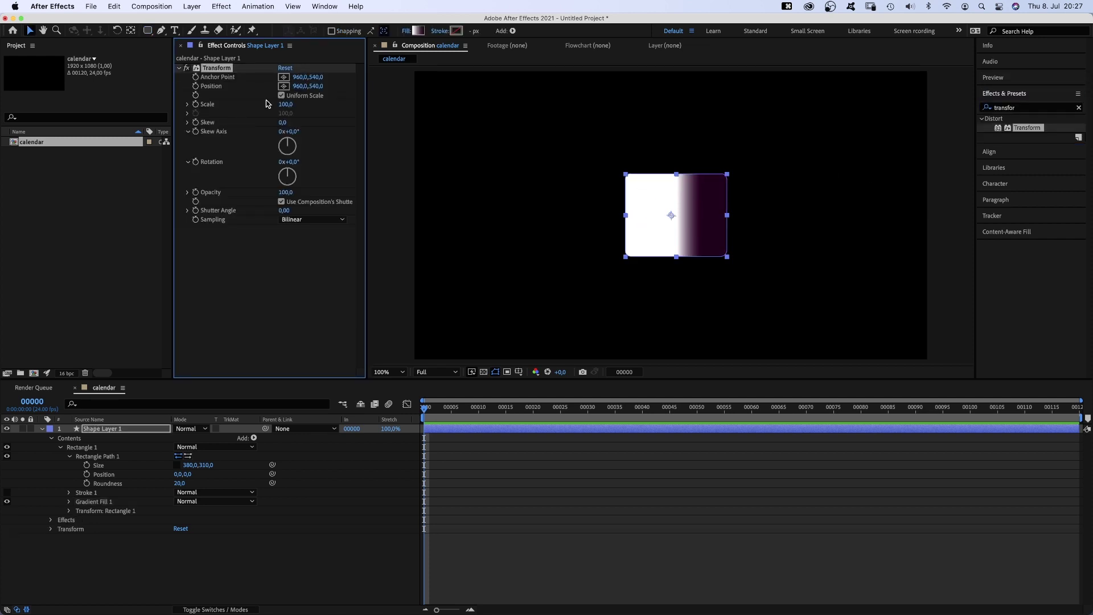
# - Place the Transform effect's anchor point and position at the middle of the rectangle's top edge, both at 980, 384
pyautogui.click(283, 77)
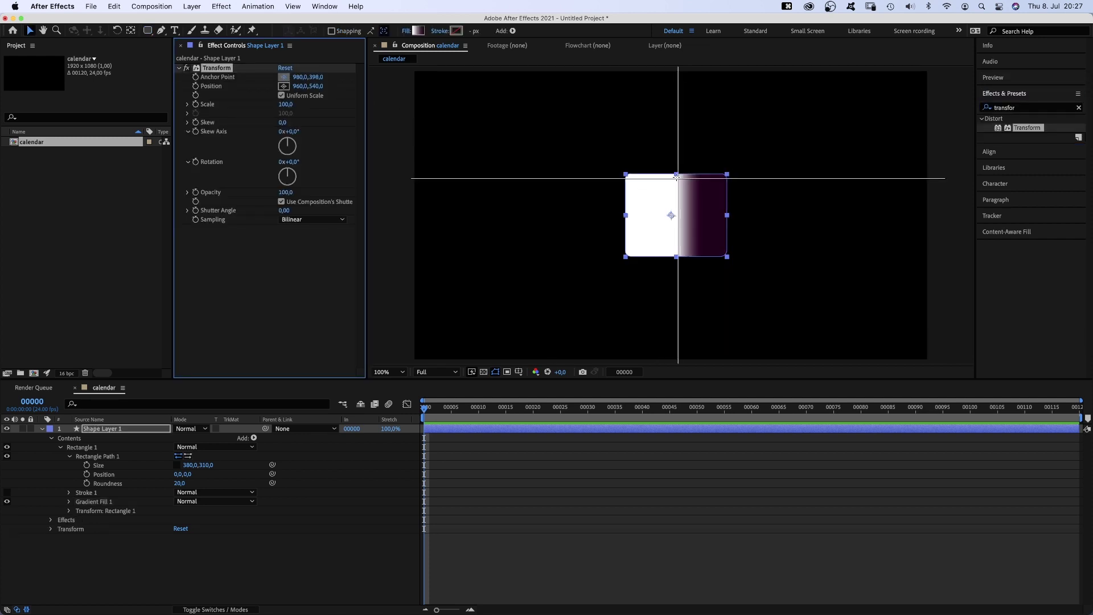
pyautogui.click(677, 174)
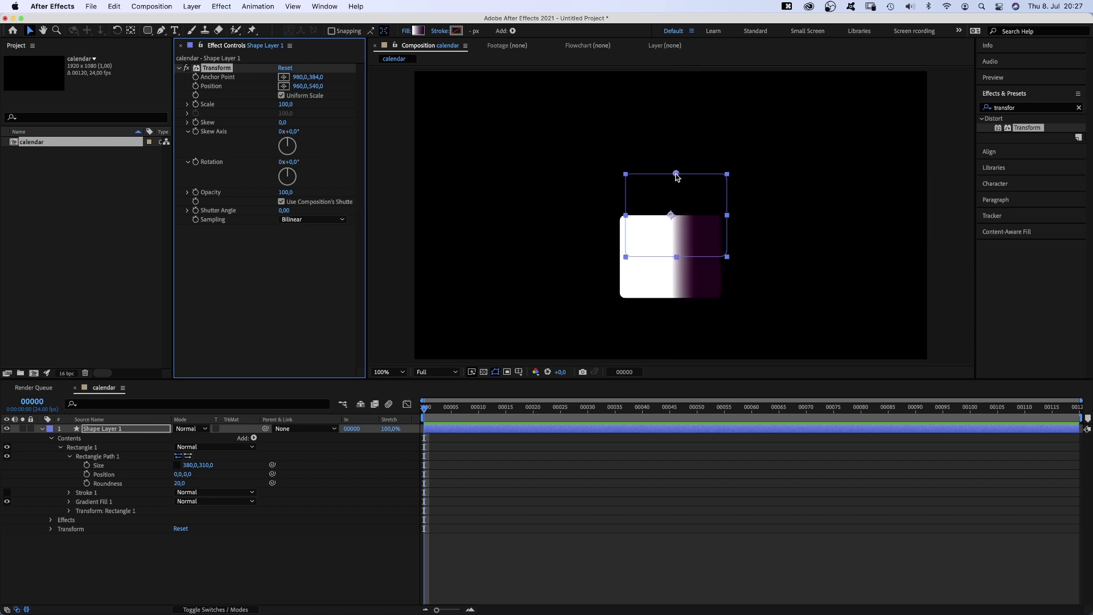
pyautogui.click(282, 86)
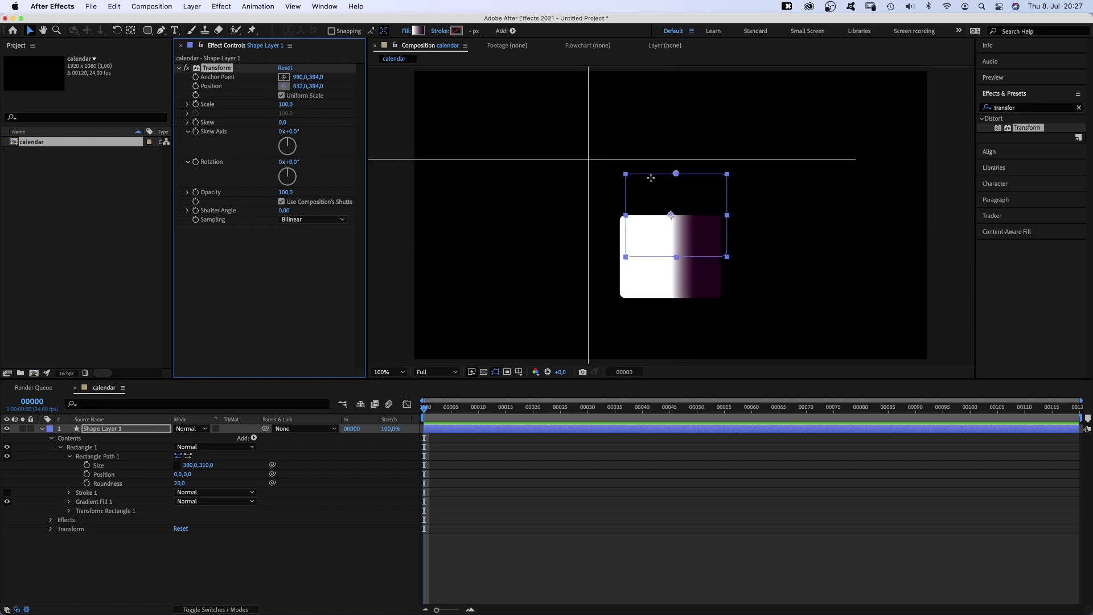
pyautogui.click(676, 173)
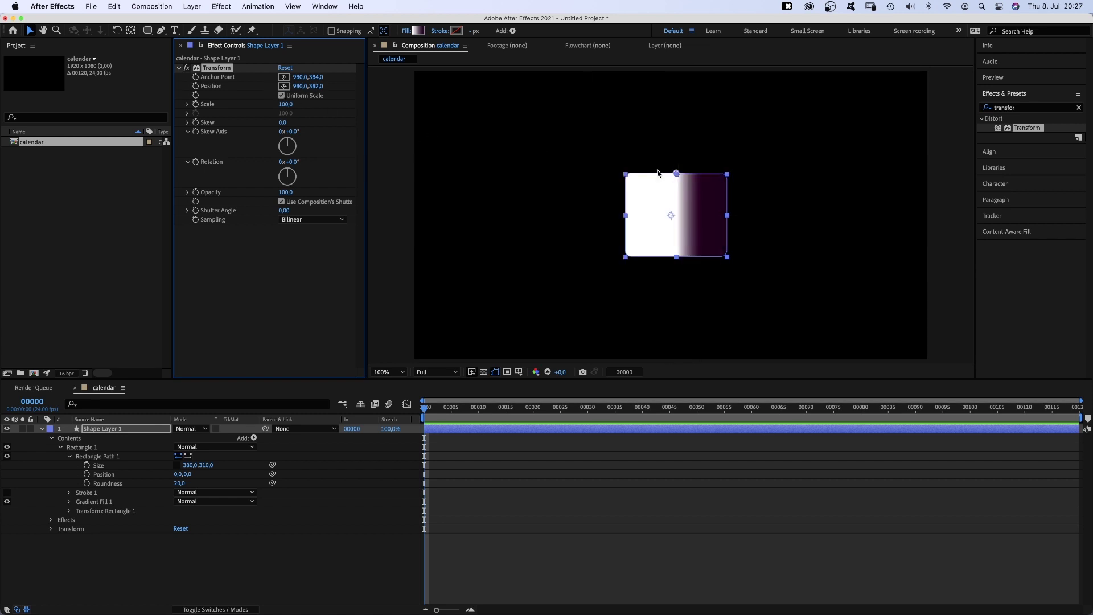
pyautogui.click(315, 86)
pyautogui.write('384')
pyautogui.press('Return')
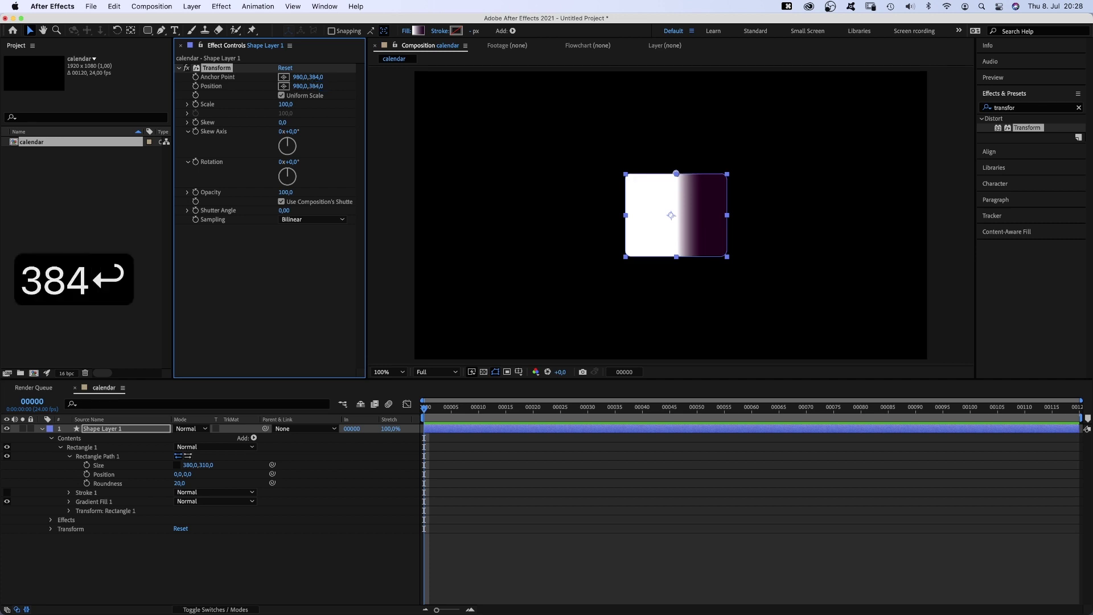
# - Set the Transform effect's skew to 20 and its rotation to -20°
pyautogui.click(282, 124)
pyautogui.write('20')
pyautogui.press('Return')
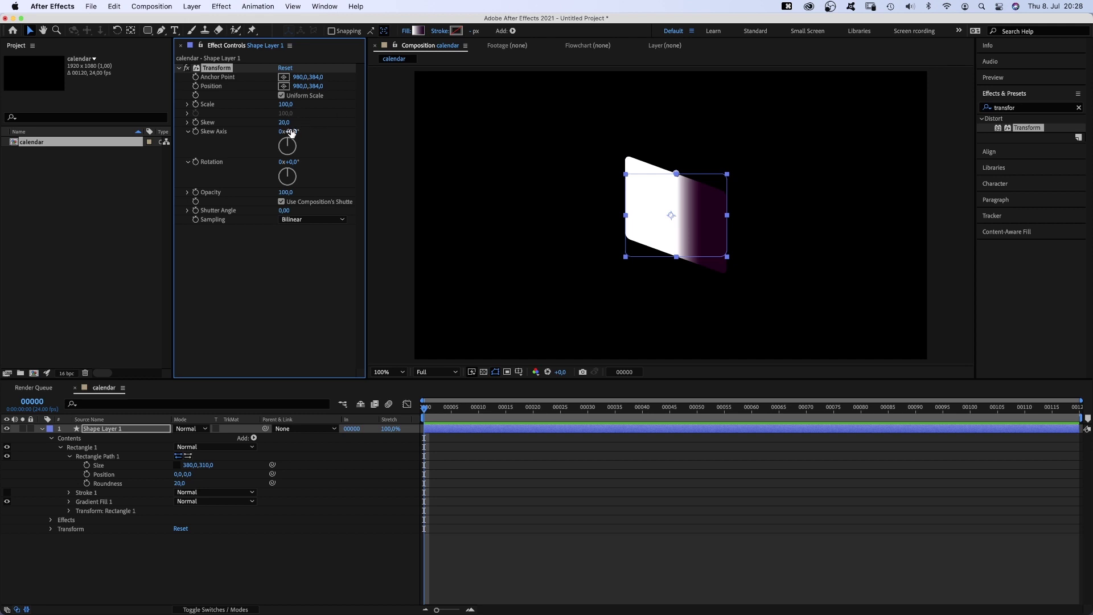
pyautogui.click(290, 163)
pyautogui.write('-20')
pyautogui.press('Return')
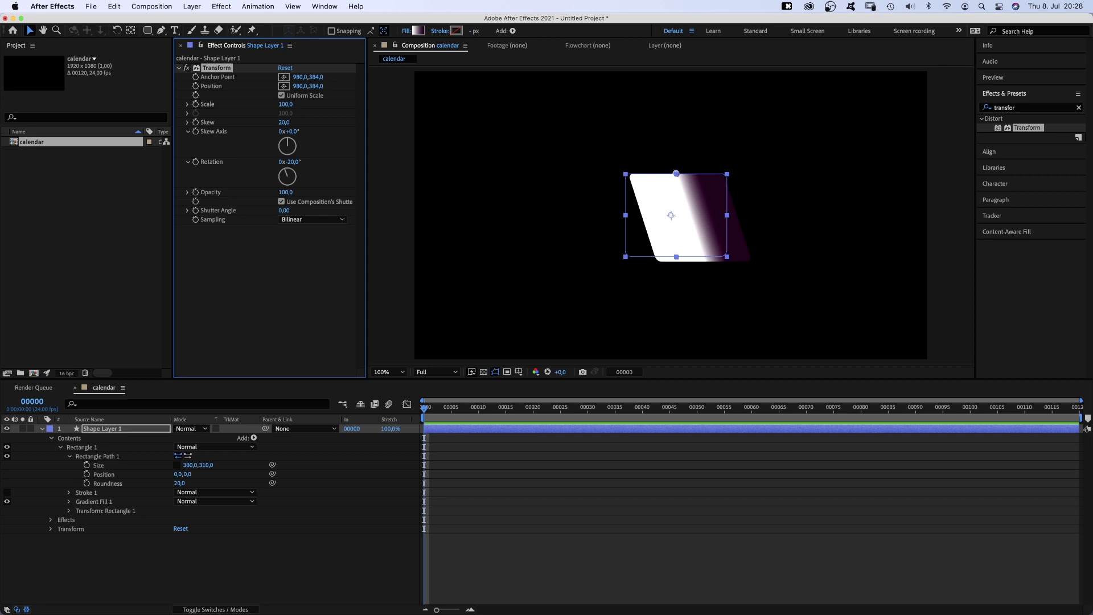
# - Rename the shape layer as front
pyautogui.click(101, 432)
pyautogui.press('Return')
pyautogui.write('fro')
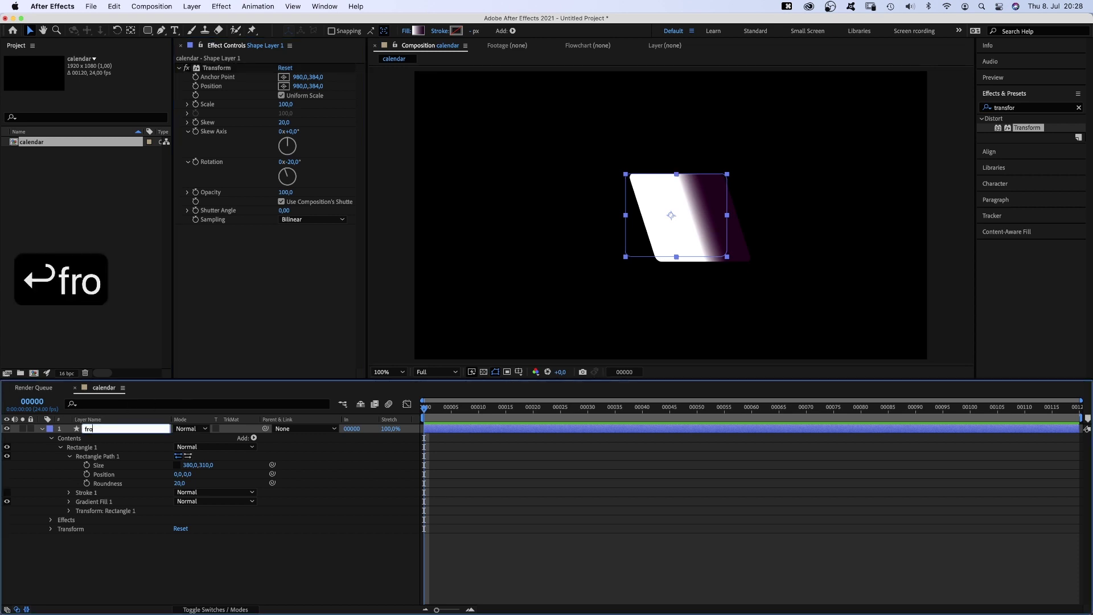
pyautogui.write('nt')
pyautogui.press('Return')
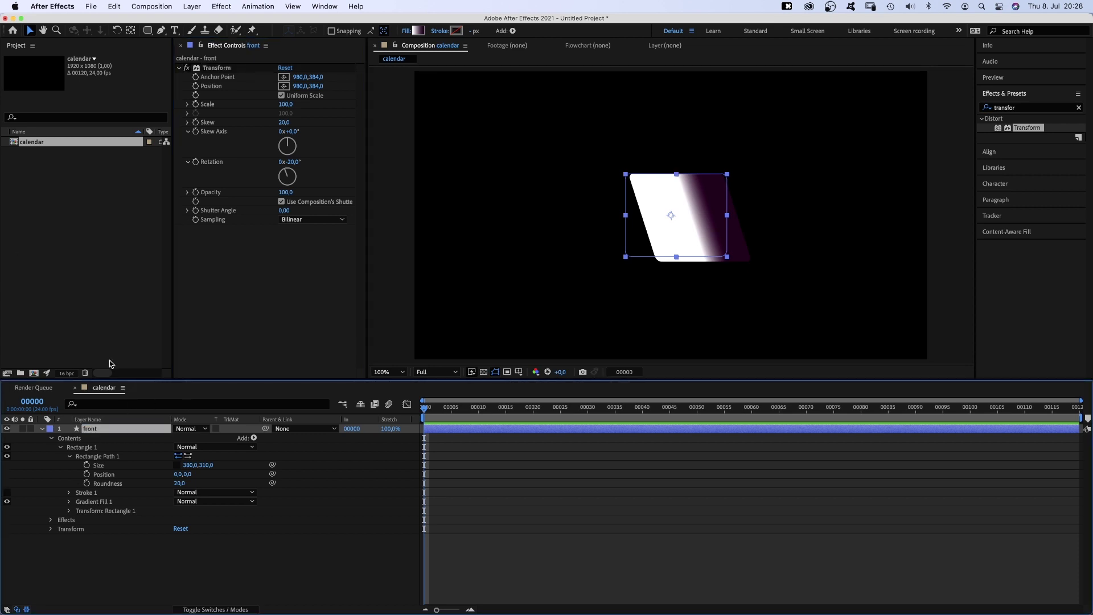
# - Duplicate the front layer, move the copy beneath it and rename the copy as back
pyautogui.press('super+d')
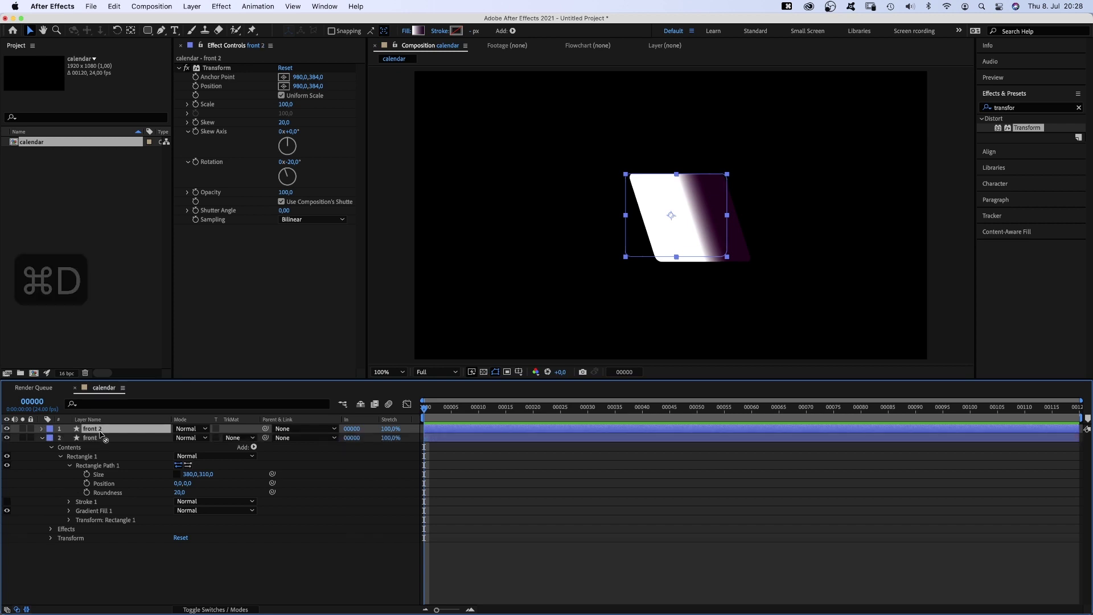
pyautogui.moveTo(101, 430); pyautogui.dragTo(96, 527)
pyautogui.press('Return')
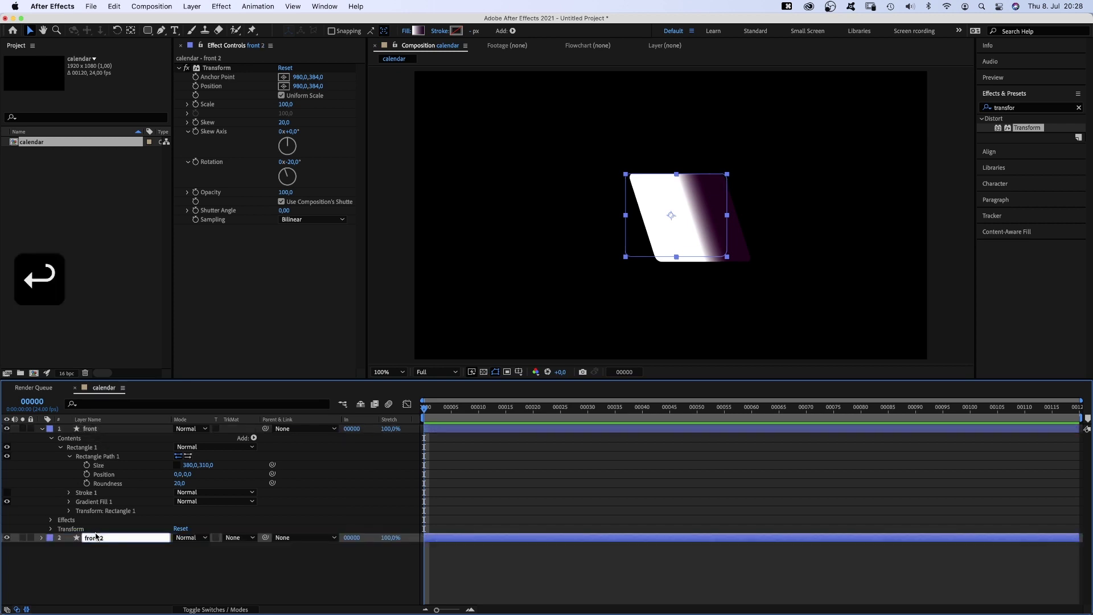
pyautogui.write('back')
pyautogui.press('Return')
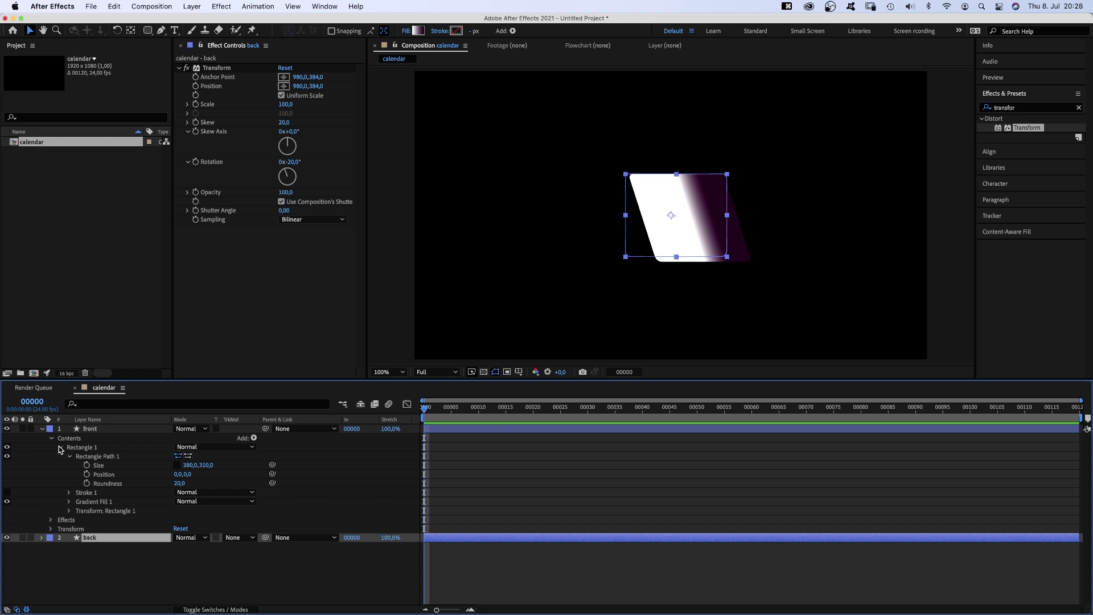
pyautogui.click(51, 439)
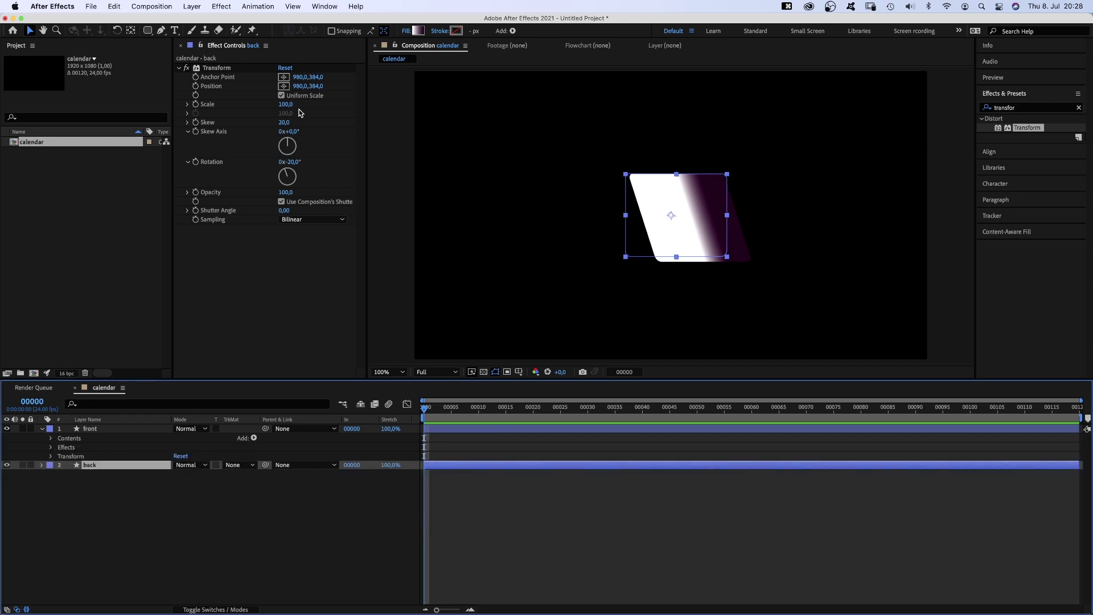
# - Set the back layer's Transform effect to a skew of -20 and a rotation of 20°
pyautogui.click(285, 122)
pyautogui.write('-20')
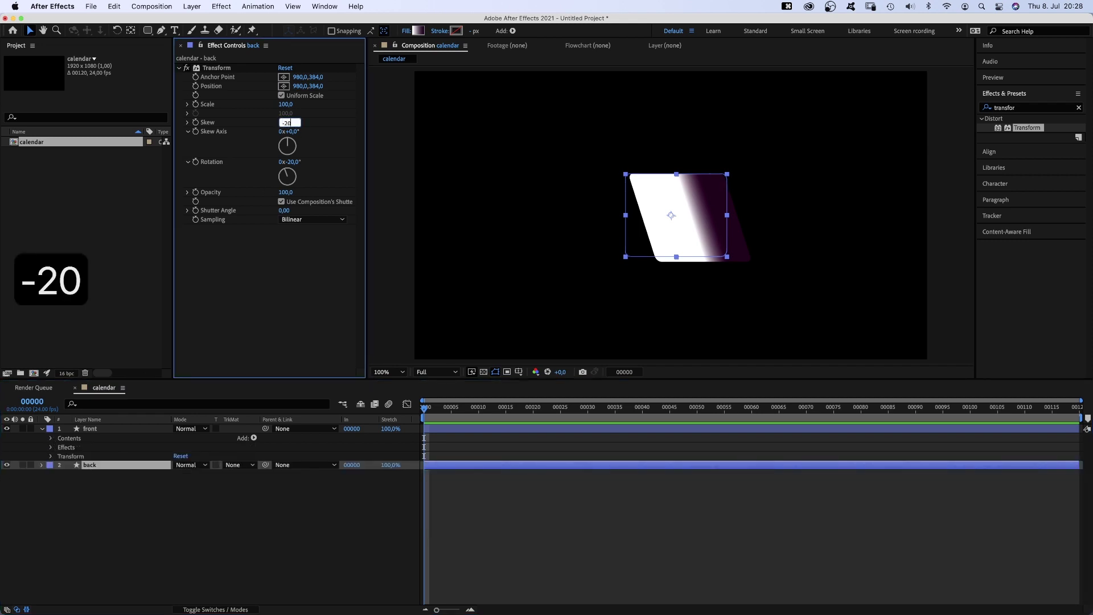
pyautogui.press('Return')
pyautogui.click(291, 163)
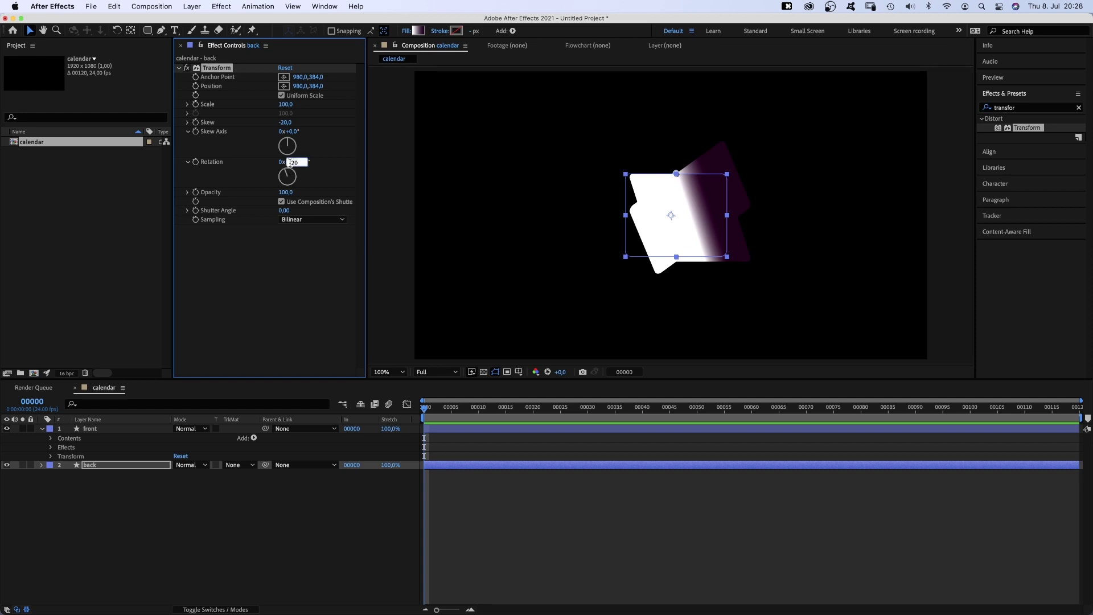
pyautogui.write('20')
pyautogui.press('Return')
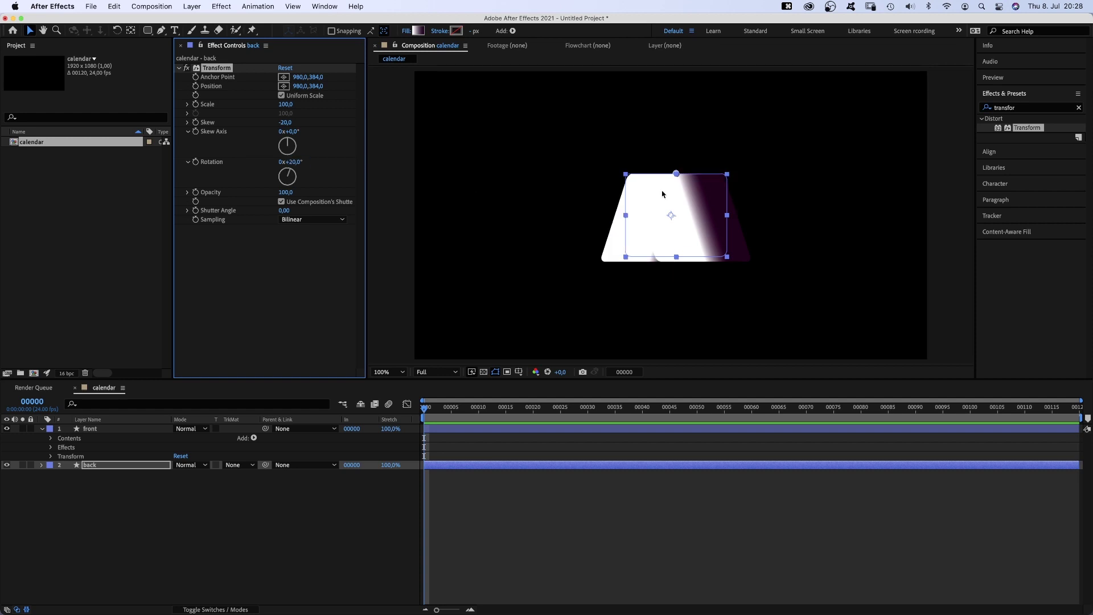
# - Reposition the back layer's gradient, with its start at the shape's lower-left corner and its end up towards the middle of the front panel
pyautogui.click(31, 31)
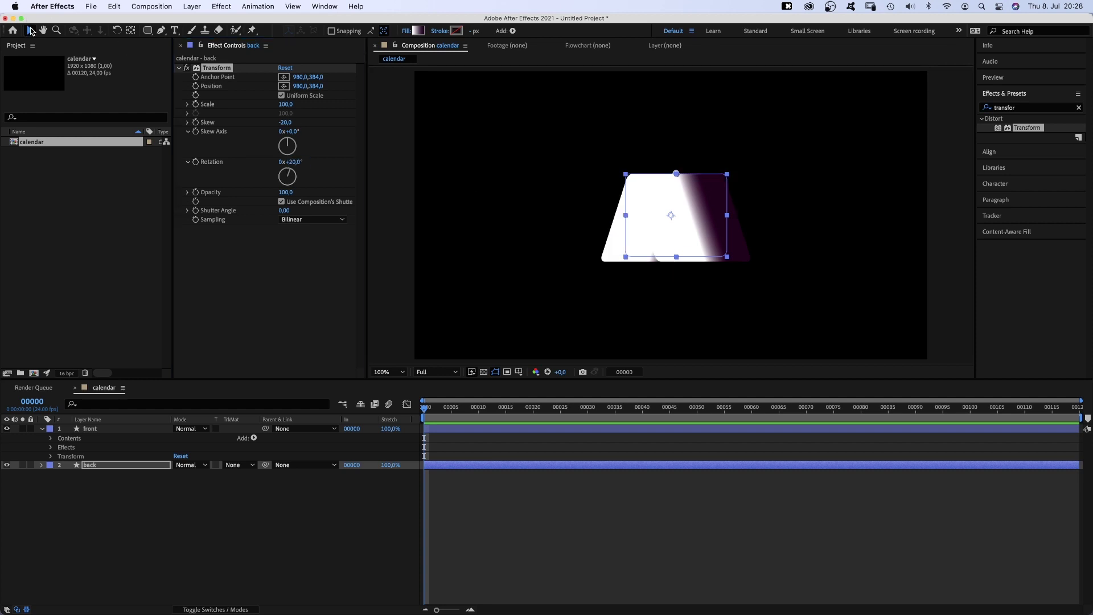
pyautogui.click(42, 465)
pyautogui.click(51, 475)
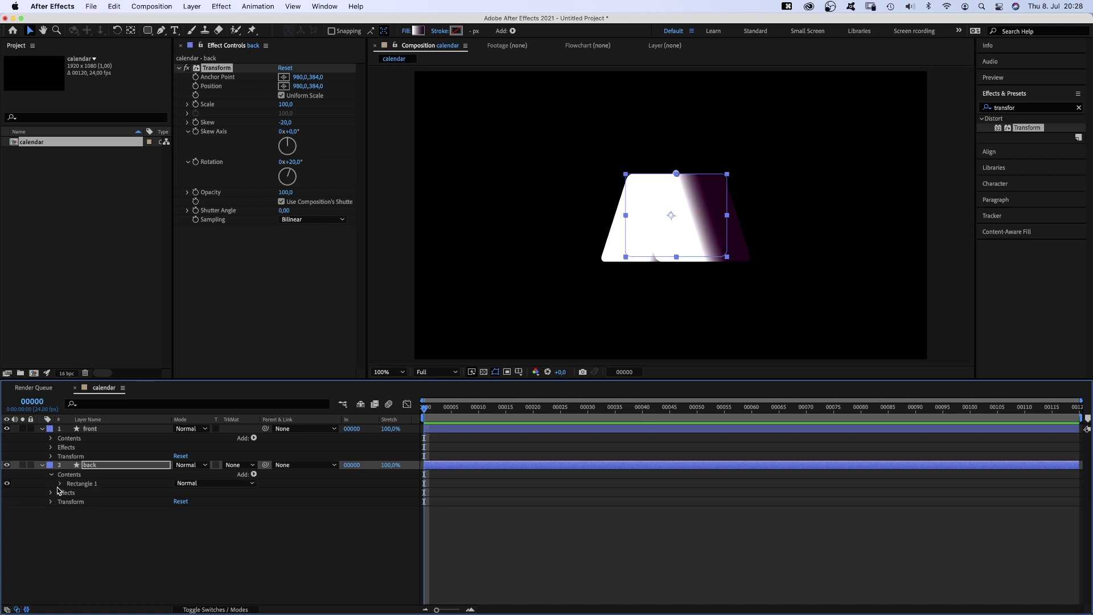
pyautogui.click(61, 484)
pyautogui.click(85, 512)
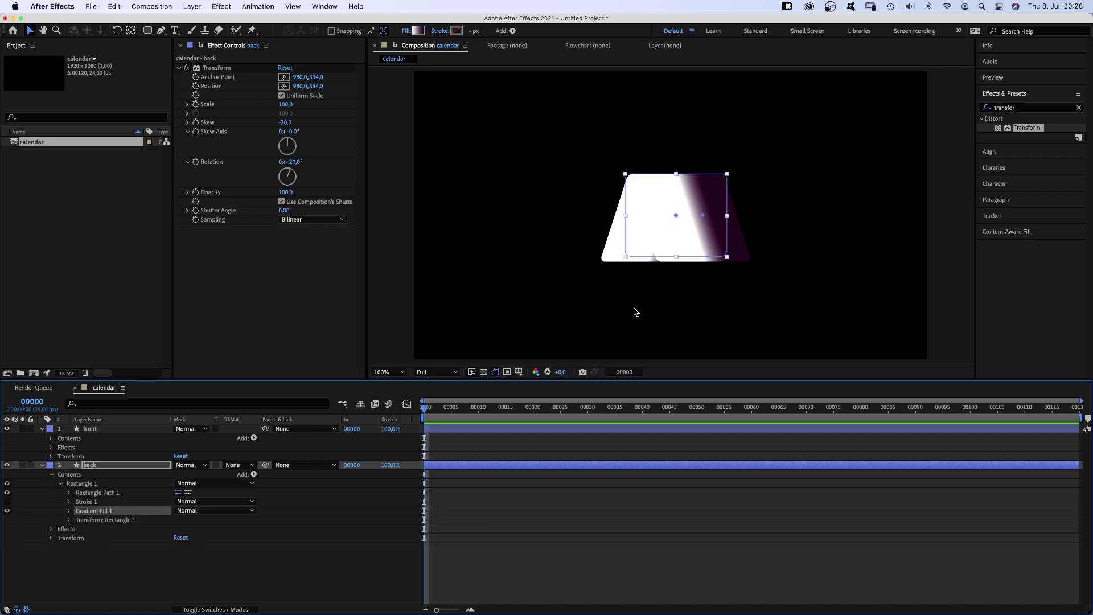
pyautogui.moveTo(675, 217); pyautogui.dragTo(612, 257)
pyautogui.moveTo(703, 216)
pyautogui.mouseDown()
pyautogui.moveTo(653, 212)
pyautogui.moveTo(661, 208)
pyautogui.mouseUp()
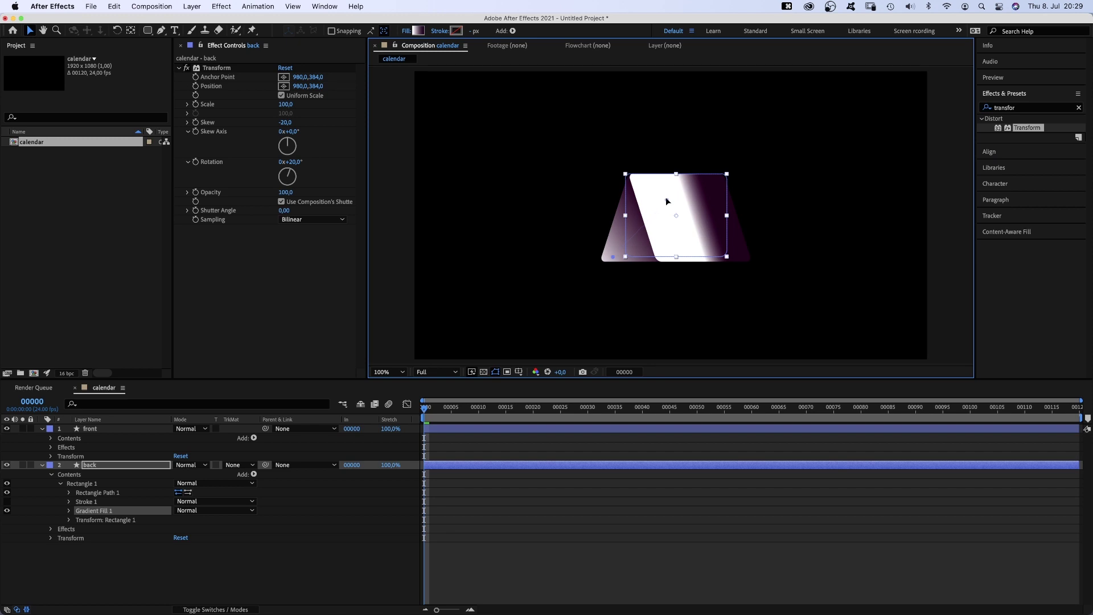
# - Recolour the back layer's gradient, with a dark purple end stop and a pale pink FFD4F4 start stop
pyautogui.click(418, 31)
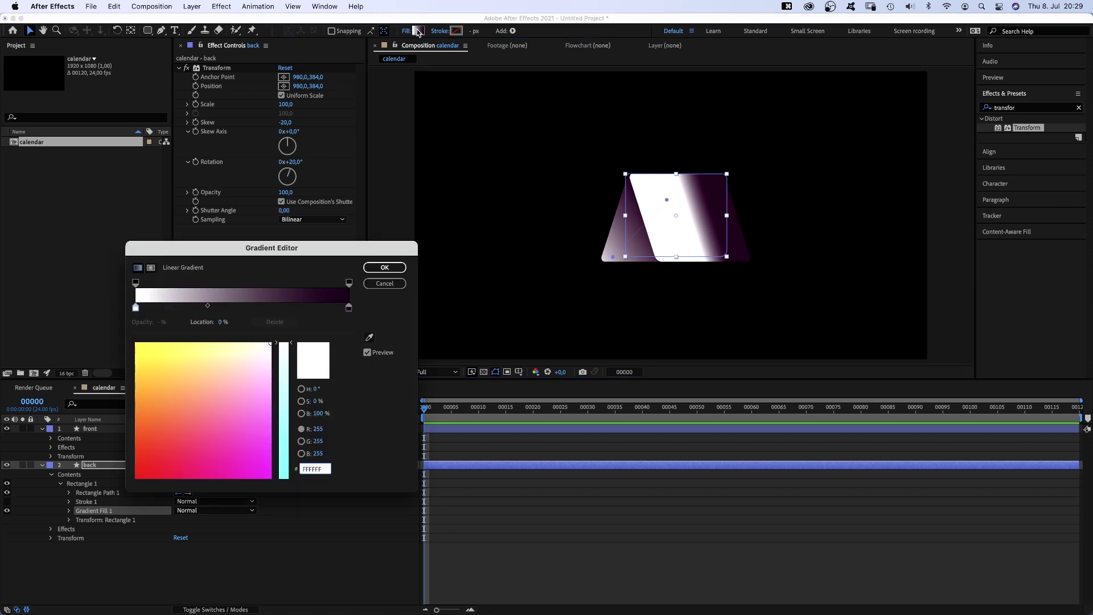
pyautogui.click(349, 307)
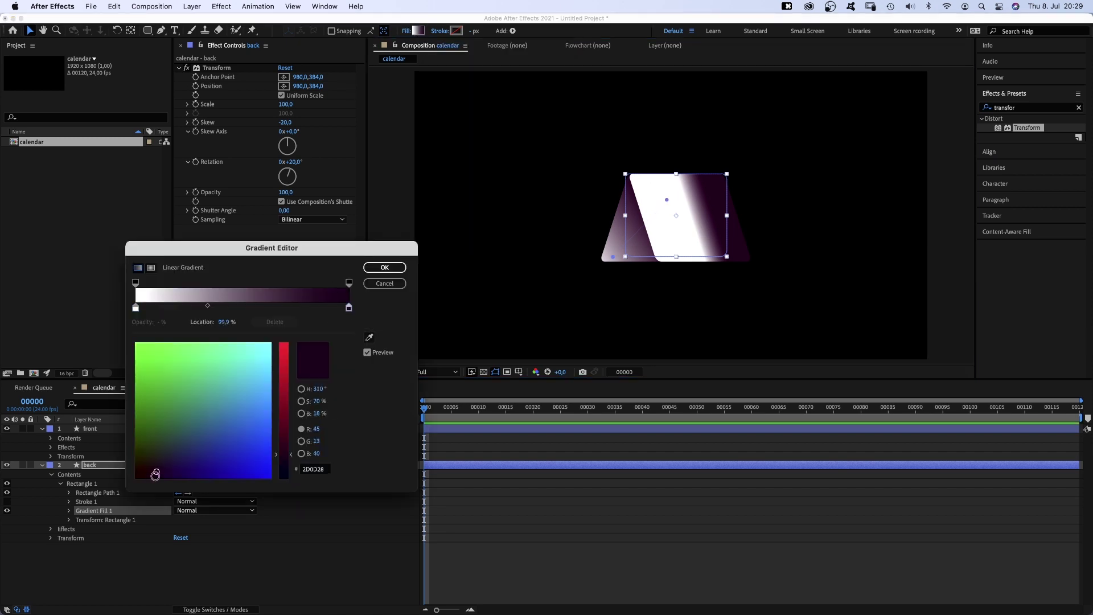
pyautogui.moveTo(156, 474); pyautogui.dragTo(153, 474)
pyautogui.click(136, 308)
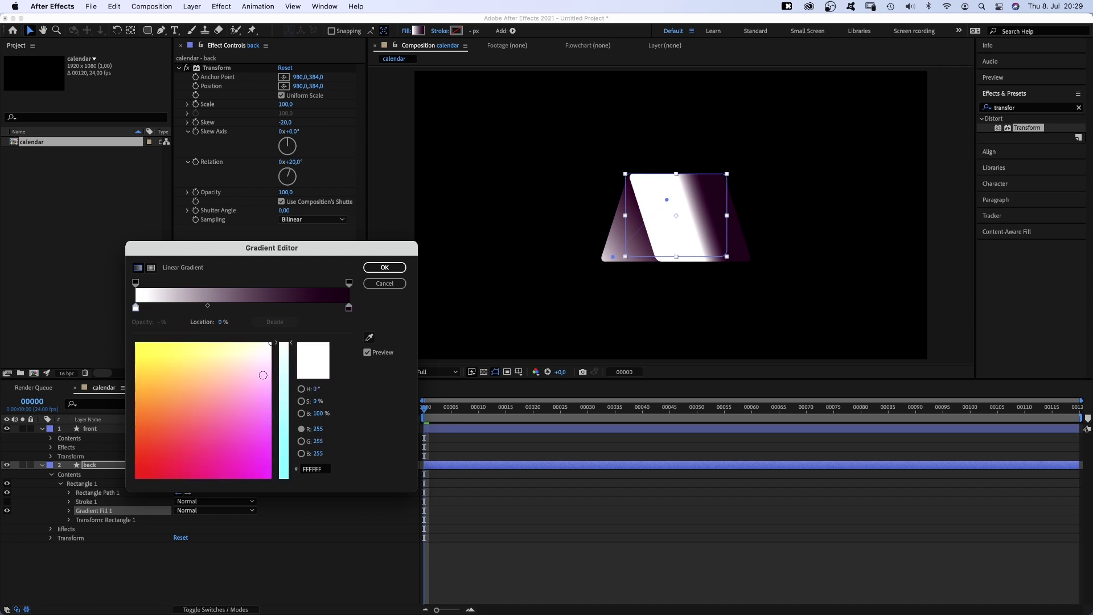
pyautogui.moveTo(264, 364); pyautogui.dragTo(262, 369)
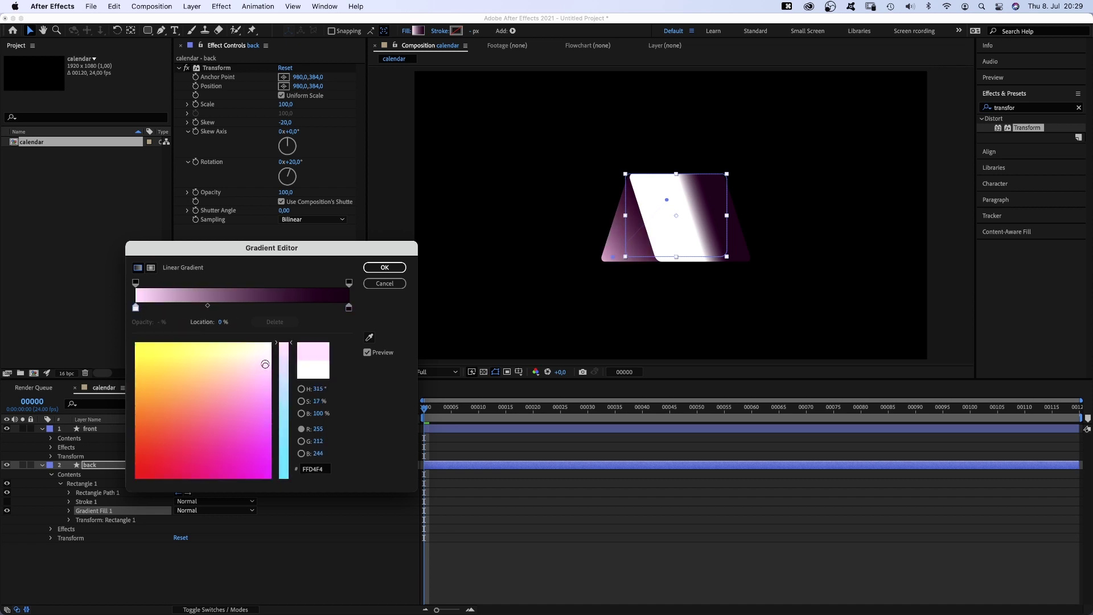
pyautogui.click(384, 268)
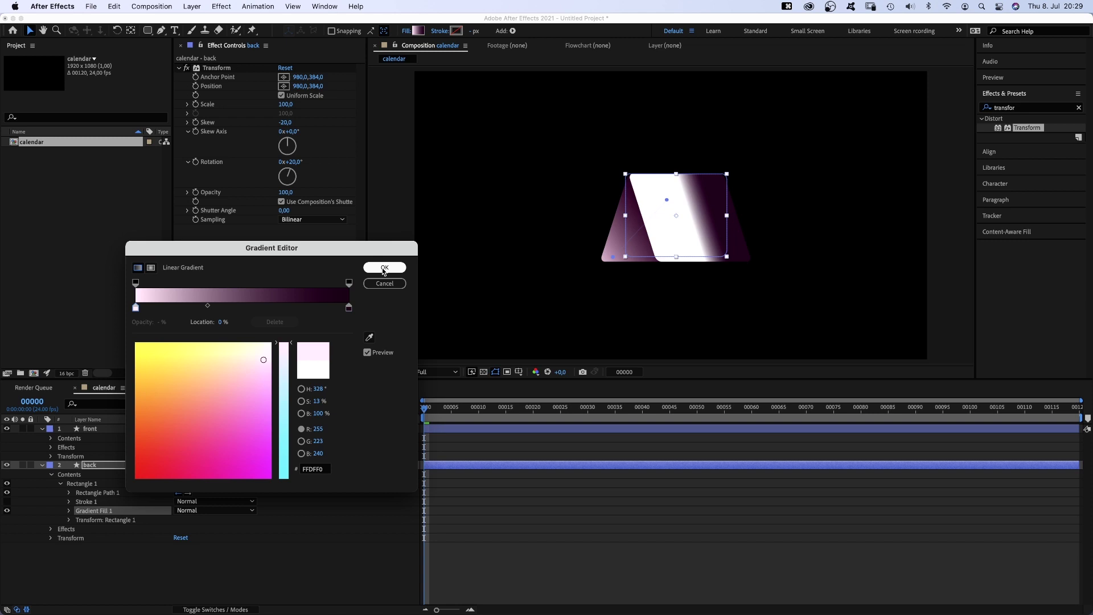
# - Reposition the front layer's gradient so it starts near the panel's upper-left corner and ends near its lower-right corner
pyautogui.click(89, 431)
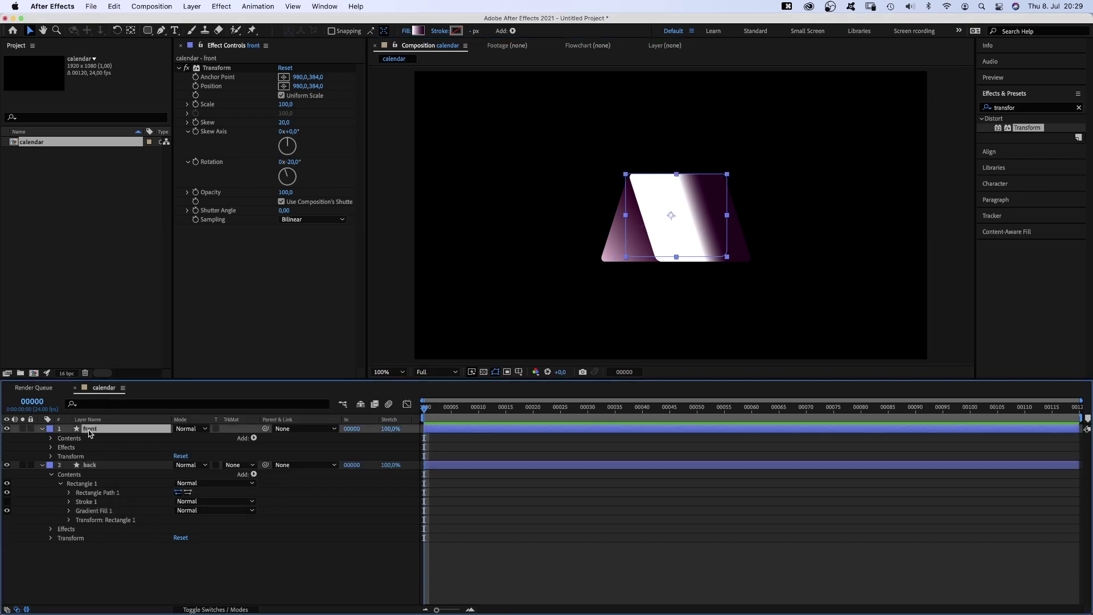
pyautogui.click(50, 438)
pyautogui.click(83, 502)
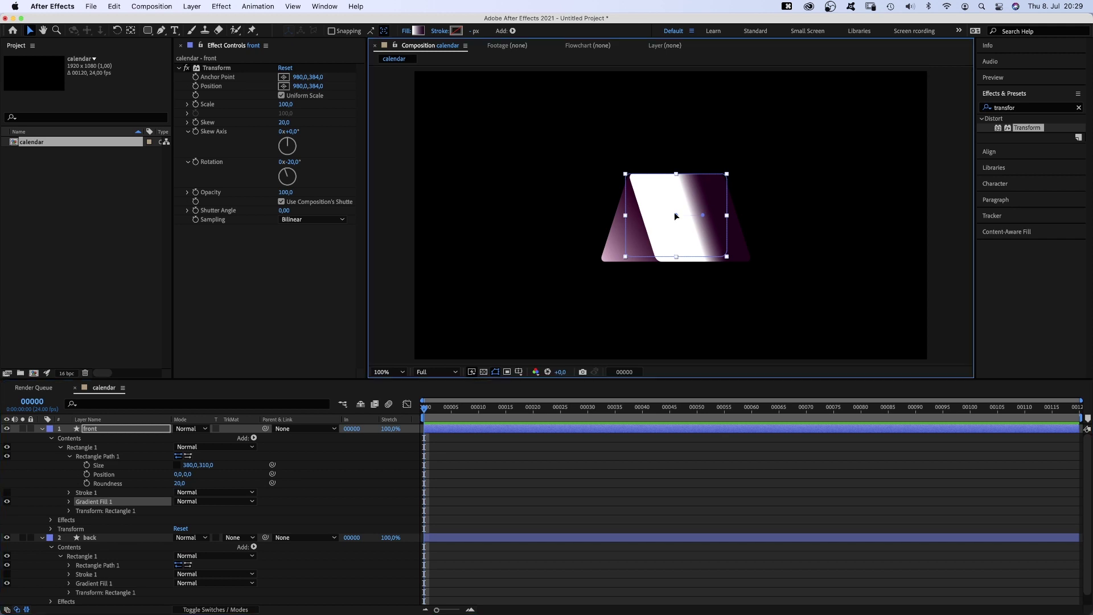
pyautogui.moveTo(676, 215); pyautogui.dragTo(643, 181)
pyautogui.moveTo(702, 215); pyautogui.dragTo(746, 262)
# - Set the front layer's gradient to start in very pale pink FFE7FA and end in white
pyautogui.click(420, 31)
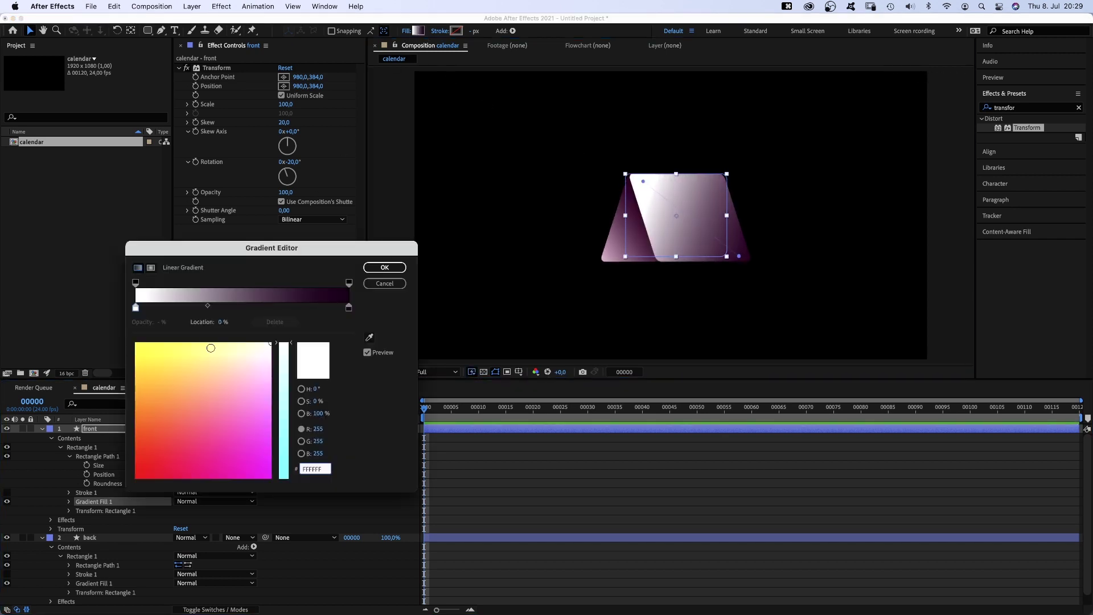
pyautogui.click(135, 308)
pyautogui.click(268, 355)
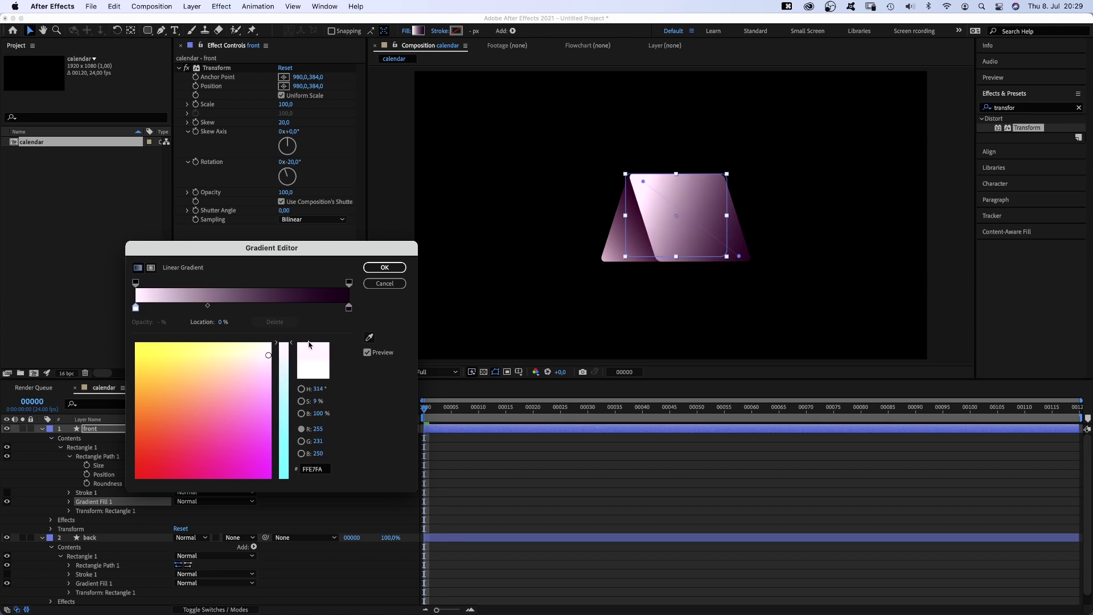
pyautogui.click(349, 308)
pyautogui.moveTo(256, 383); pyautogui.dragTo(272, 342)
pyautogui.moveTo(283, 376); pyautogui.dragTo(284, 342)
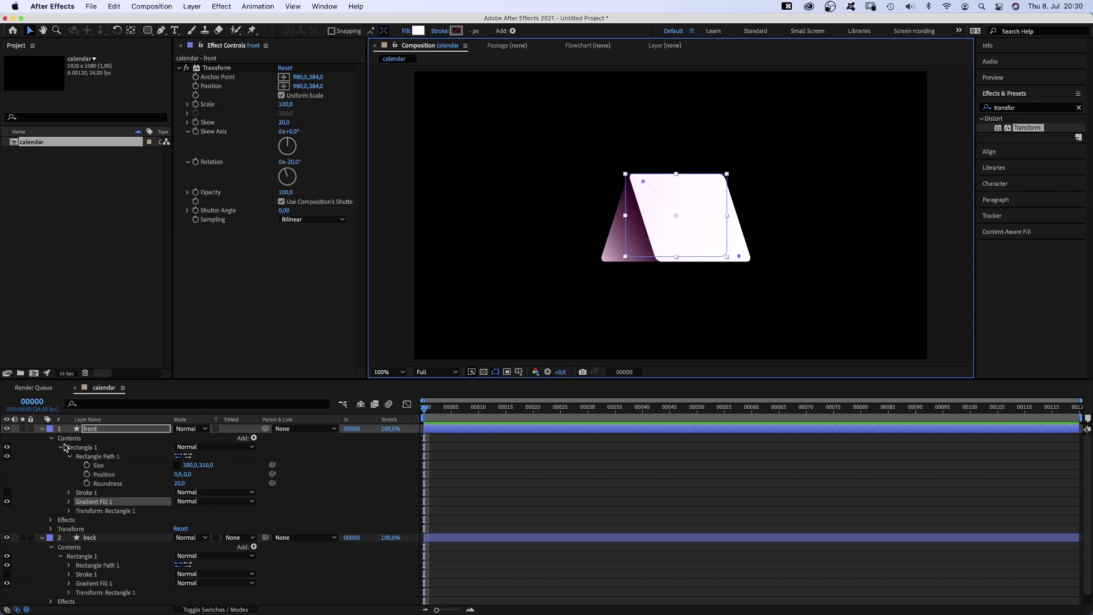
# - Duplicate the front layer and give the copy a 2 px stroke
pyautogui.click(43, 430)
pyautogui.click(43, 438)
pyautogui.press('super+d')
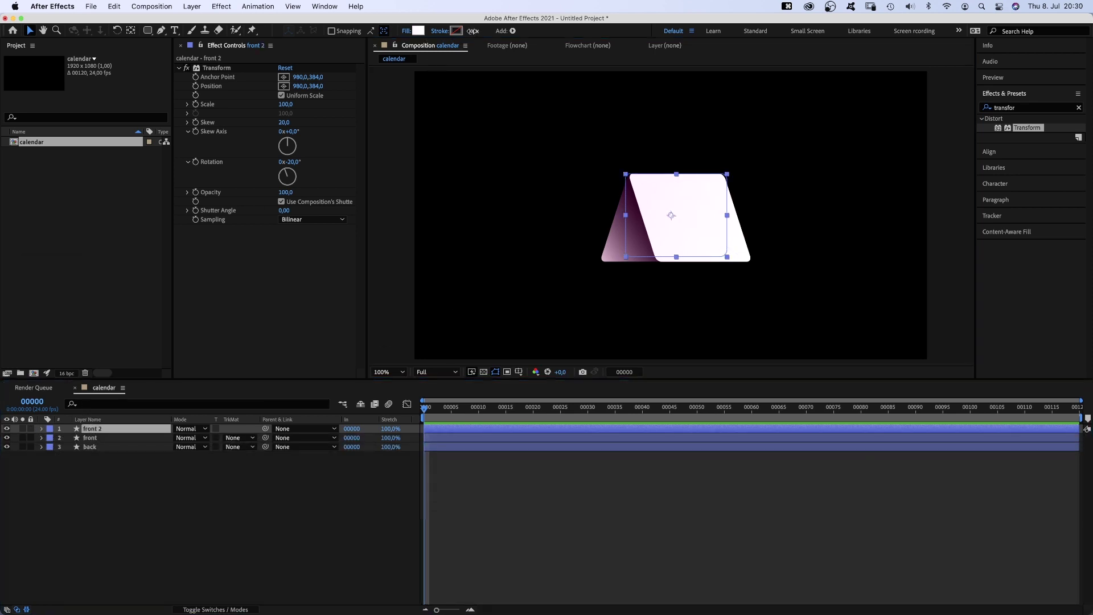
pyautogui.press('2')
pyautogui.press('Return')
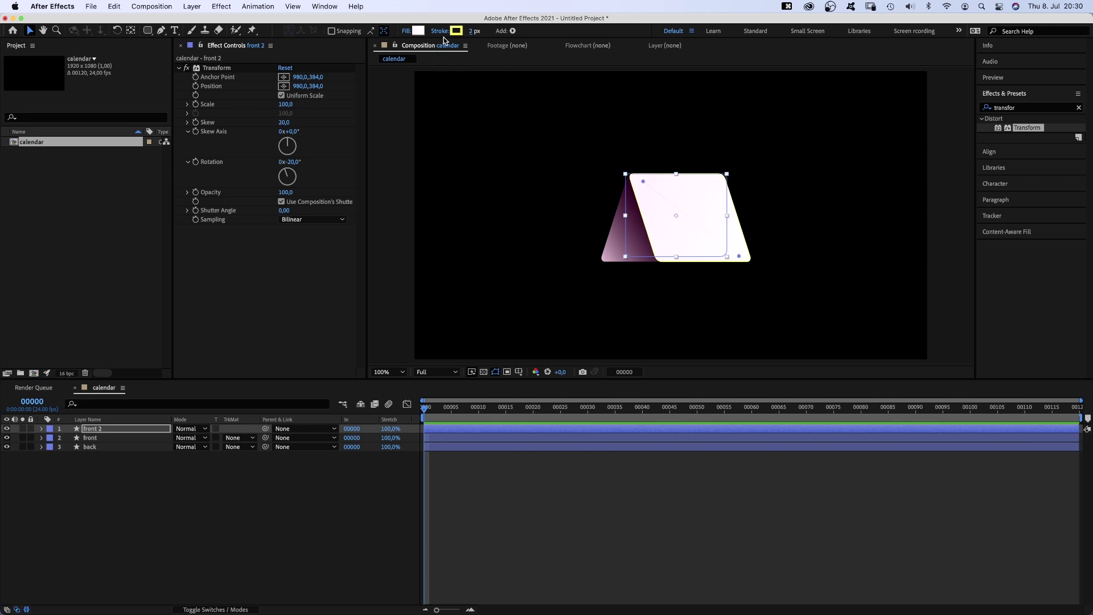
# - Change the stroke colour of the front 2 layer to a very dark purple
pyautogui.click(456, 31)
pyautogui.moveTo(362, 386); pyautogui.dragTo(362, 453)
pyautogui.moveTo(290, 396); pyautogui.dragTo(232, 453)
pyautogui.moveTo(362, 441)
pyautogui.mouseDown()
pyautogui.moveTo(364, 415)
pyautogui.moveTo(364, 436)
pyautogui.mouseUp()
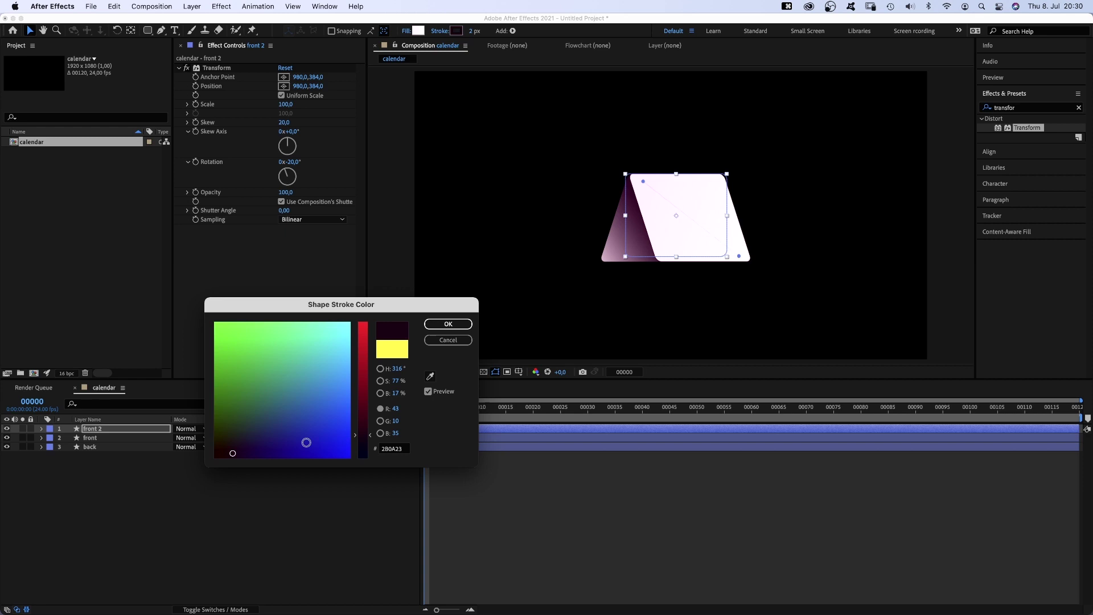
pyautogui.moveTo(231, 454); pyautogui.dragTo(238, 449)
pyautogui.click(450, 324)
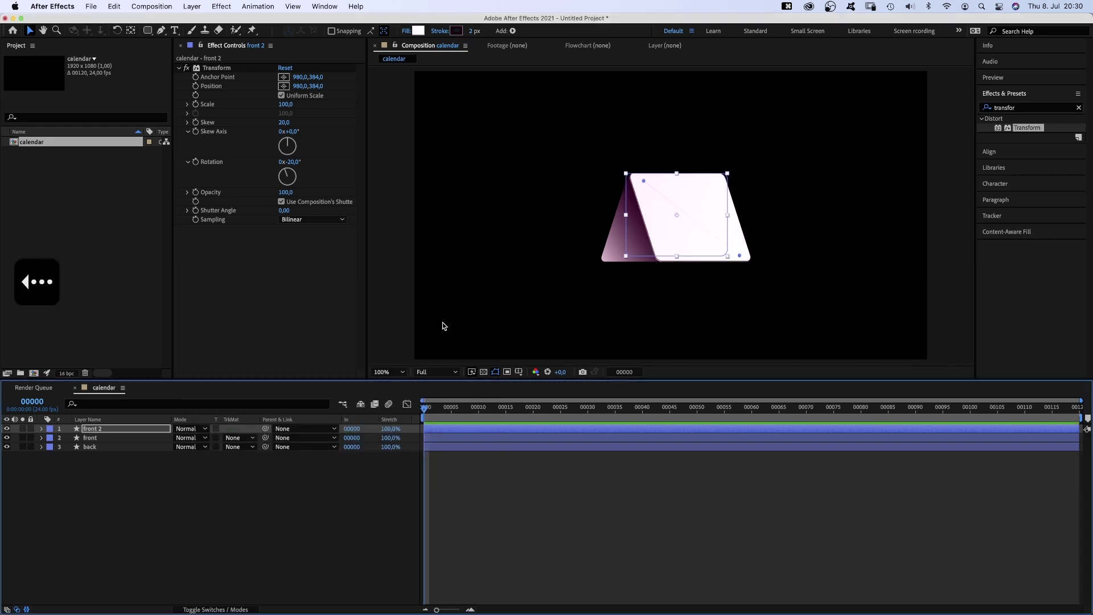
# - Add two more copies of the outlined front panel, nudging each slightly right and up to look like stacked pages
pyautogui.press('super+d')
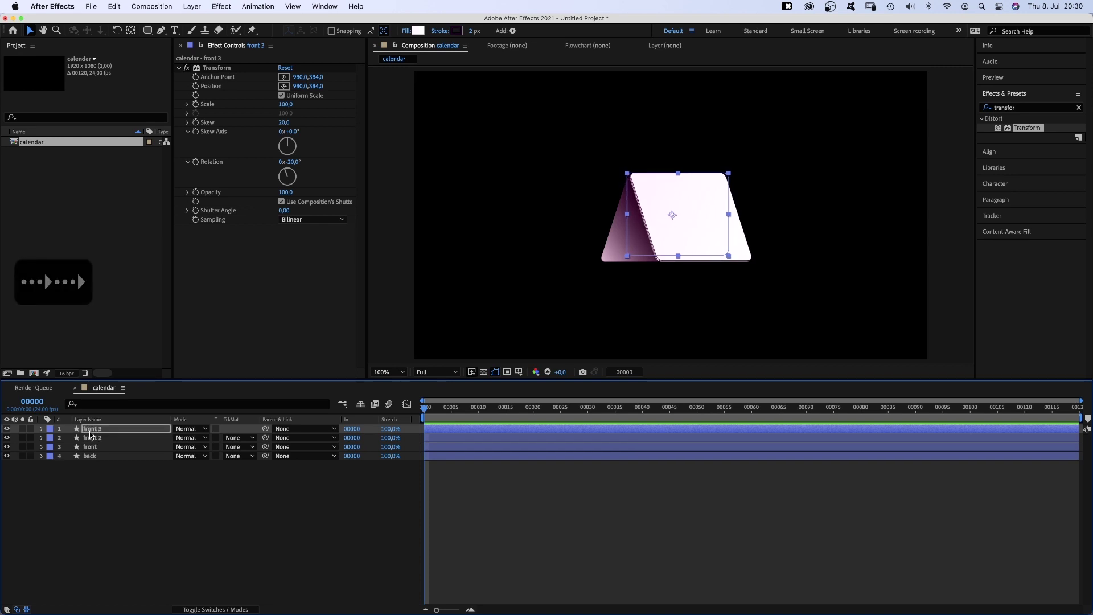
pyautogui.click(88, 430)
pyautogui.press('super+d')
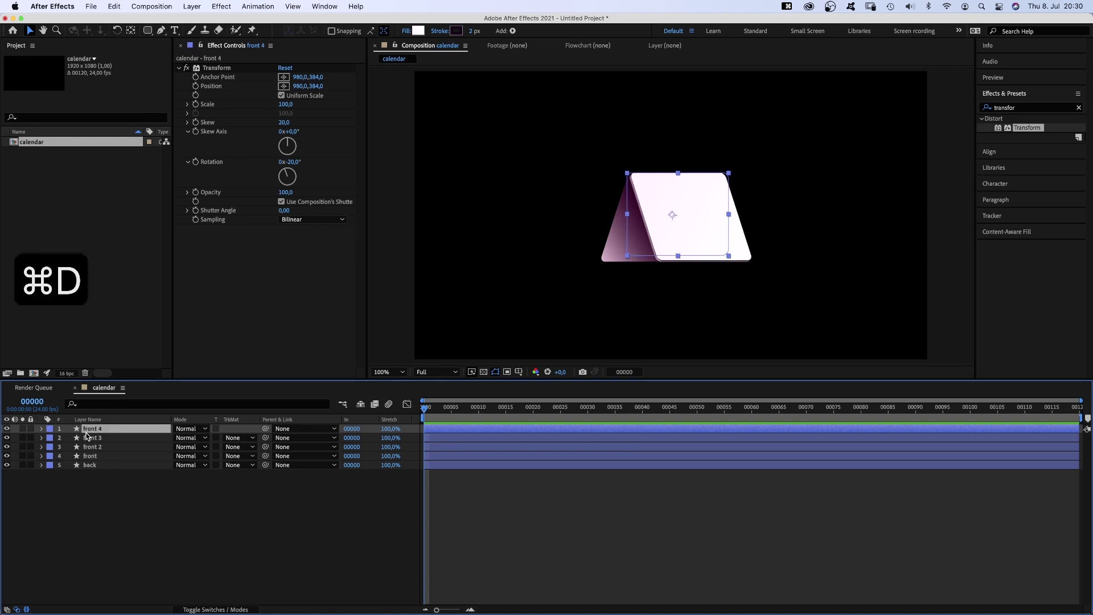
pyautogui.press('Return')
pyautogui.press('Right')
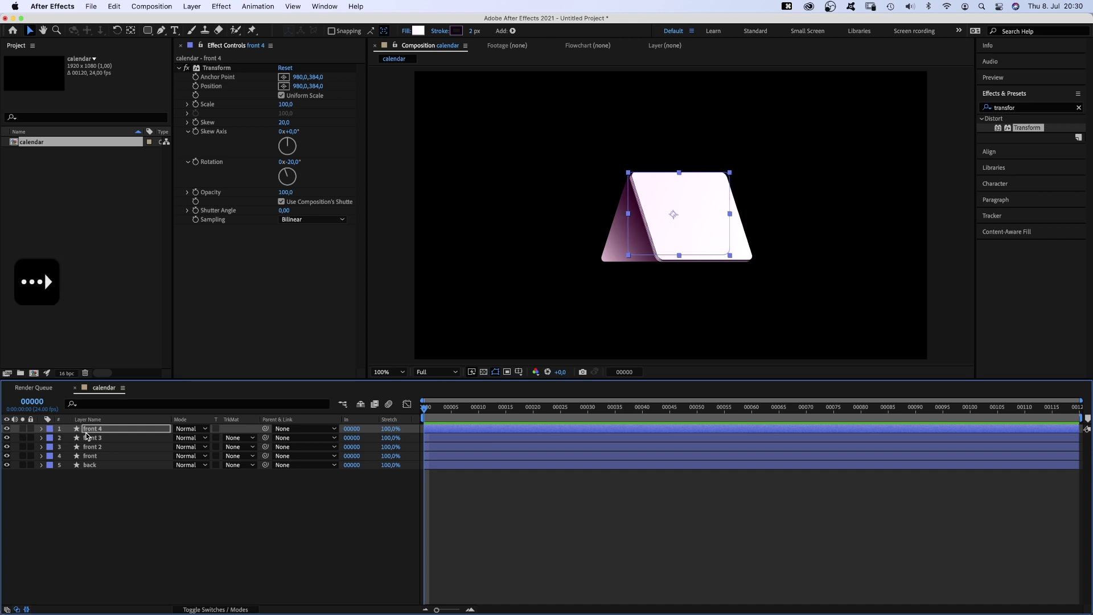
pyautogui.press('Up')
pyautogui.press('Down')
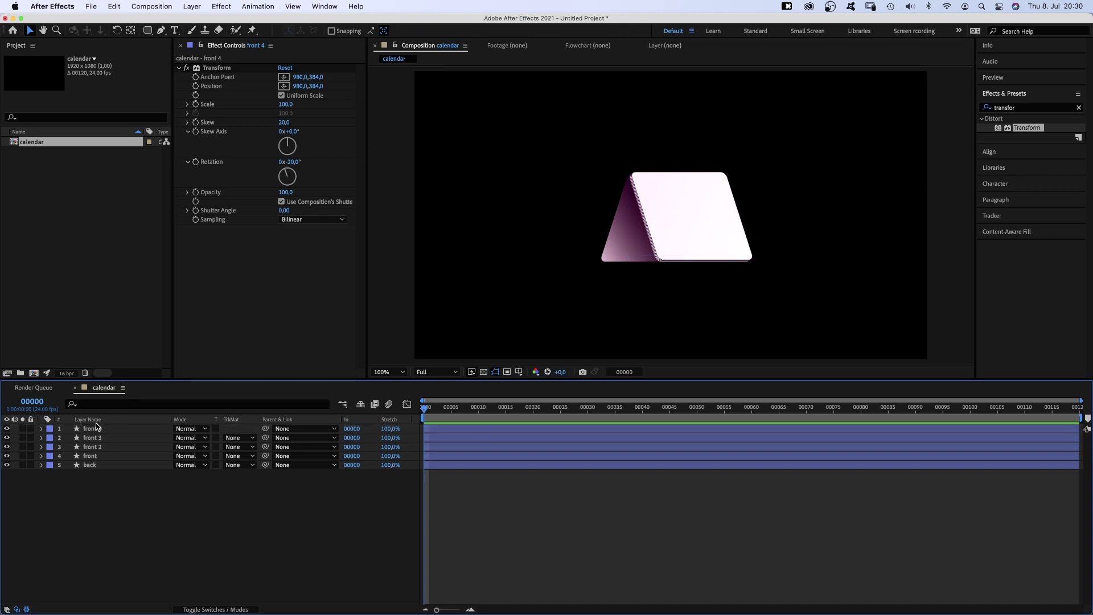
# - Duplicate the topmost page, front 4, and pre-compose the copy as pre-calendar with all attributes moved into it
pyautogui.click(91, 430)
pyautogui.press('super+d')
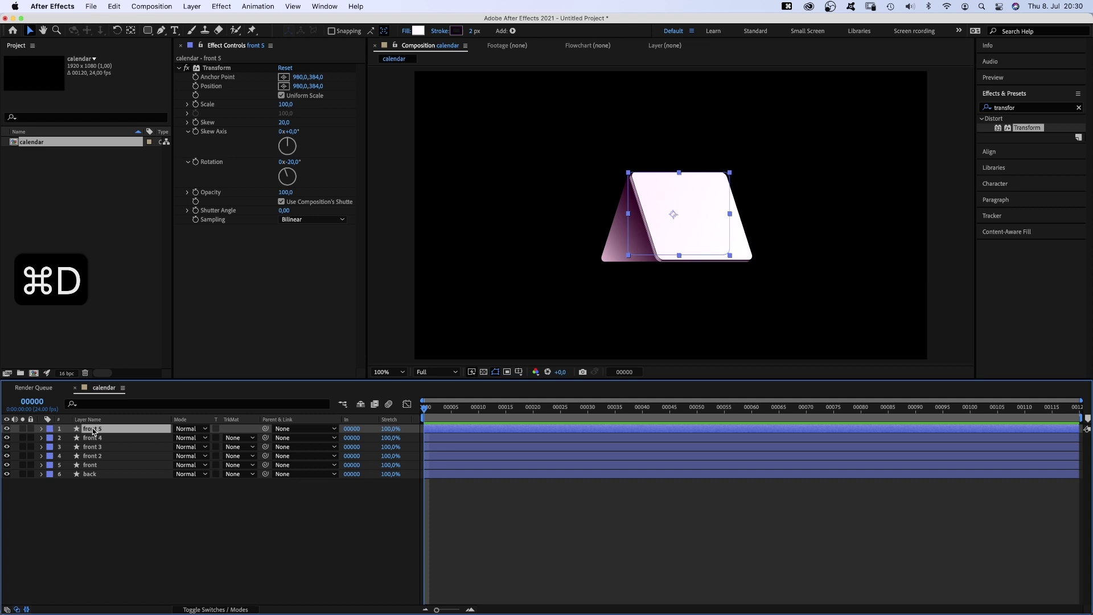
pyautogui.click(197, 7)
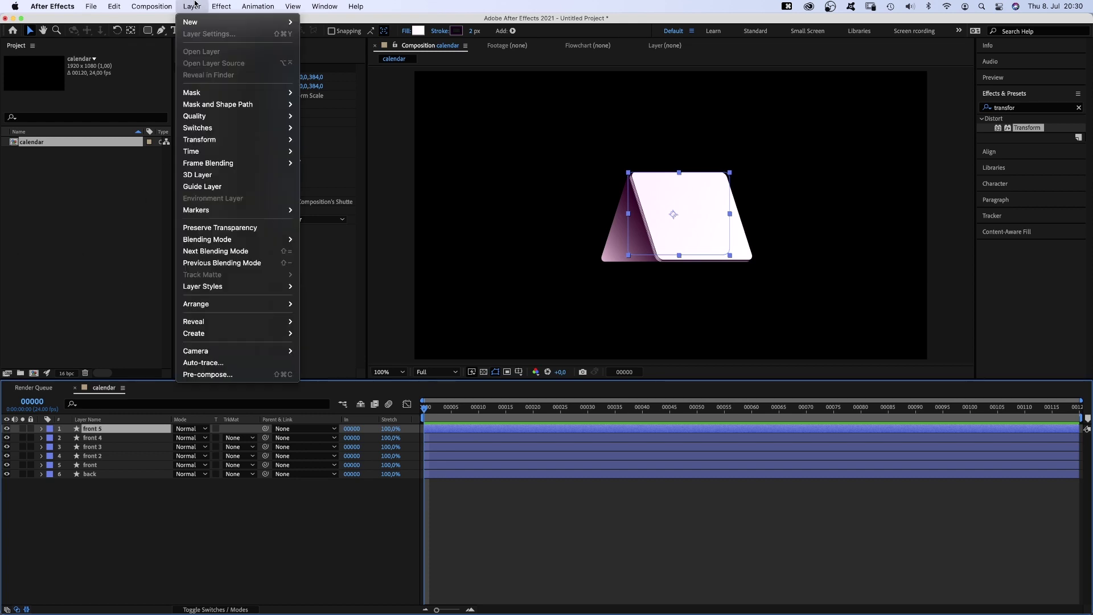
pyautogui.click(228, 377)
pyautogui.write('pre')
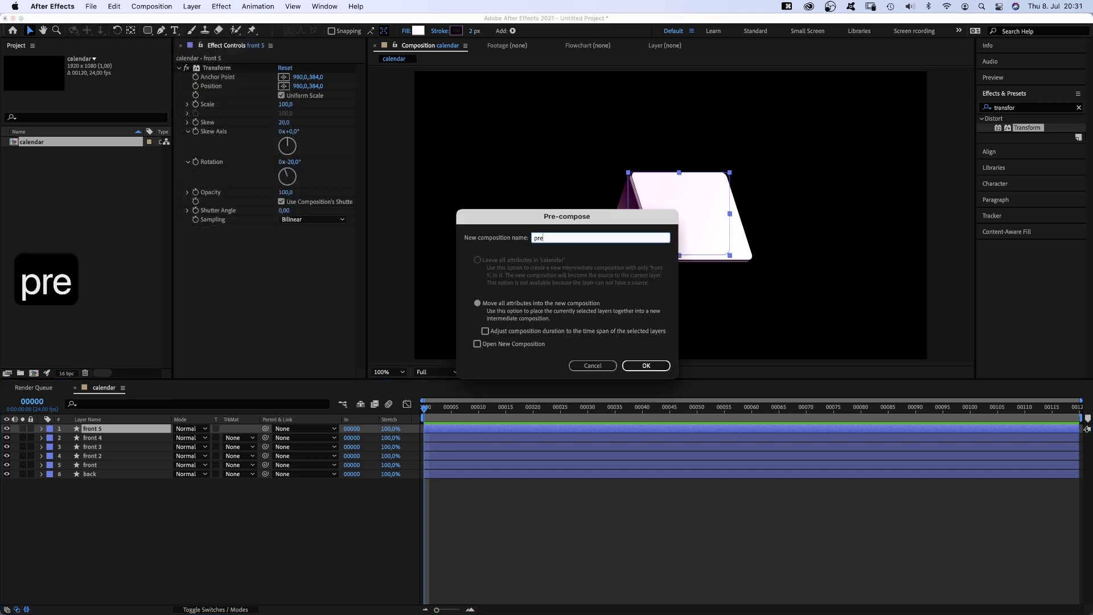
pyautogui.write('-calendar')
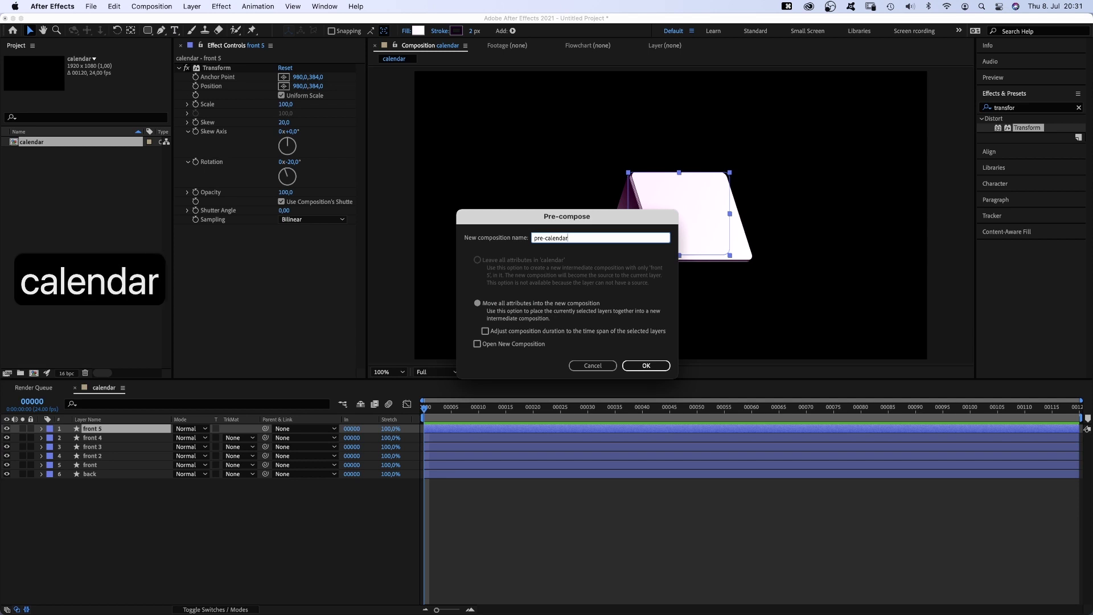
pyautogui.press('Return')
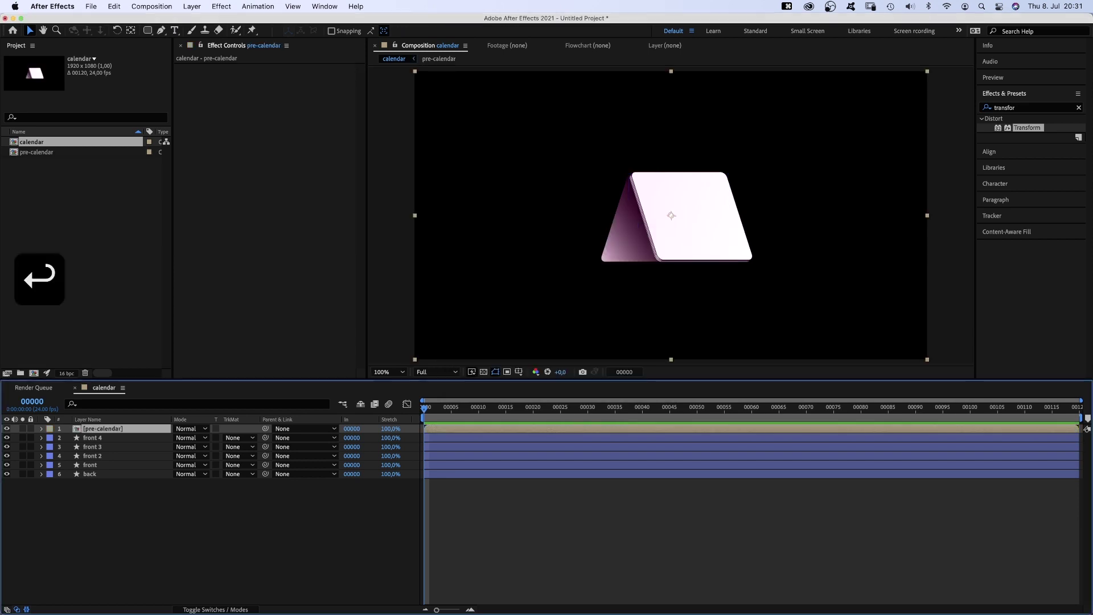
# - Open the pre-calendar composition and duplicate its front 5 panel layer
pyautogui.doubleClick(98, 428)
pyautogui.click(90, 429)
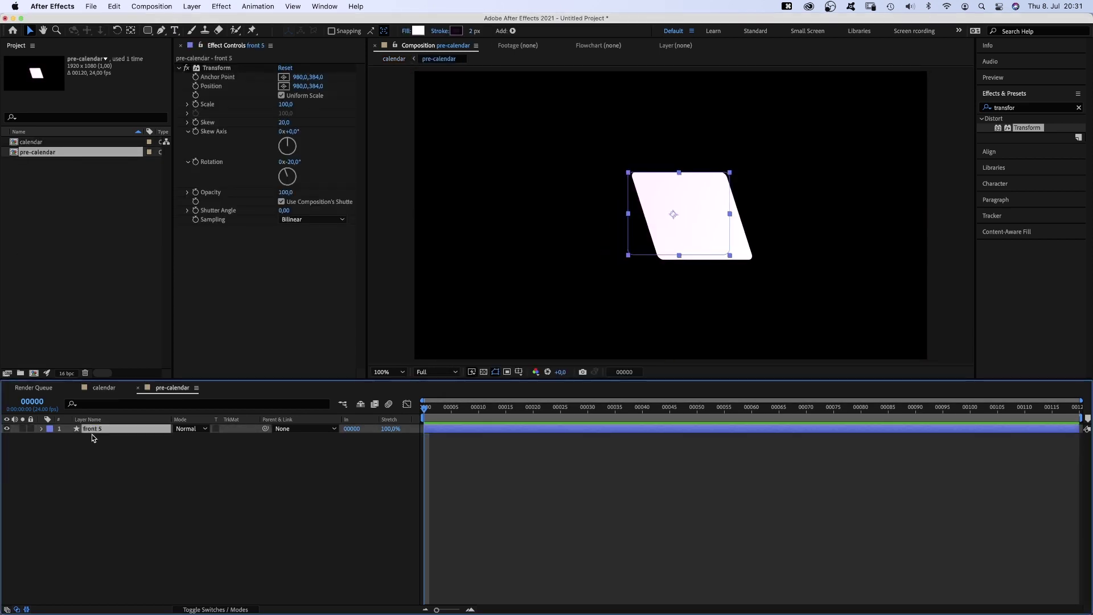
pyautogui.press('cmd+d')
# - Set the copy's rectangle size to 380 by 119 and move the strip up to the panel's top edge
pyautogui.click(42, 431)
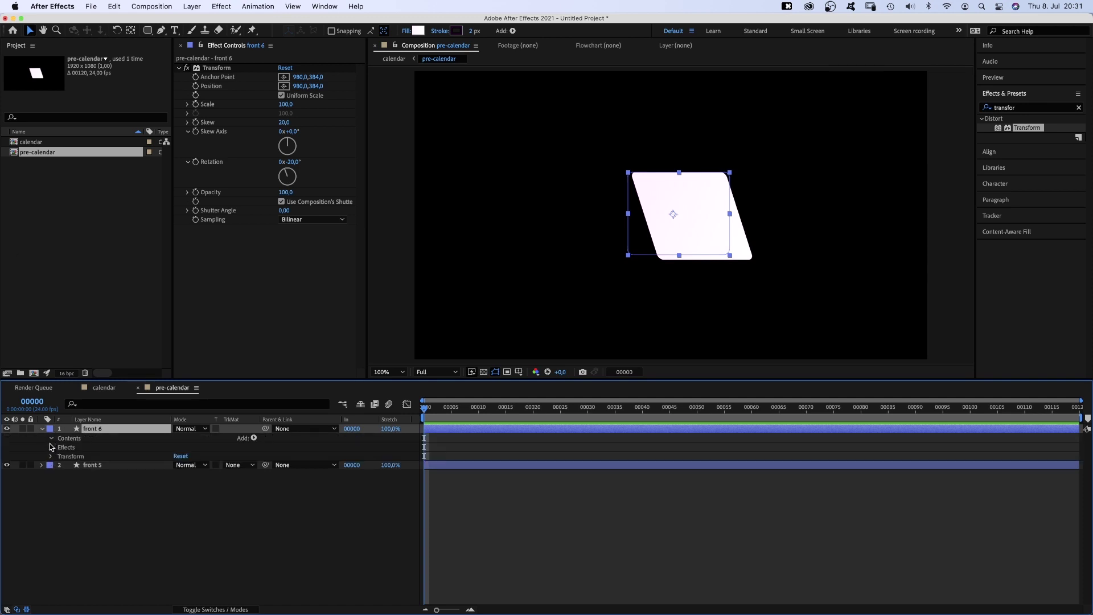
pyautogui.click(60, 447)
pyautogui.click(69, 456)
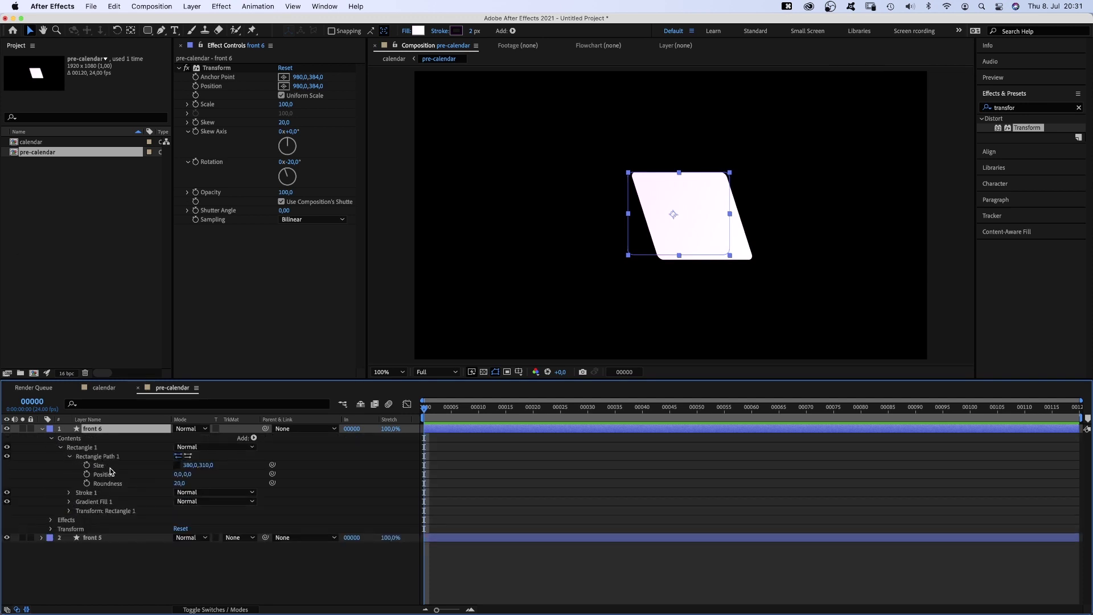
pyautogui.moveTo(205, 465); pyautogui.dragTo(89, 443)
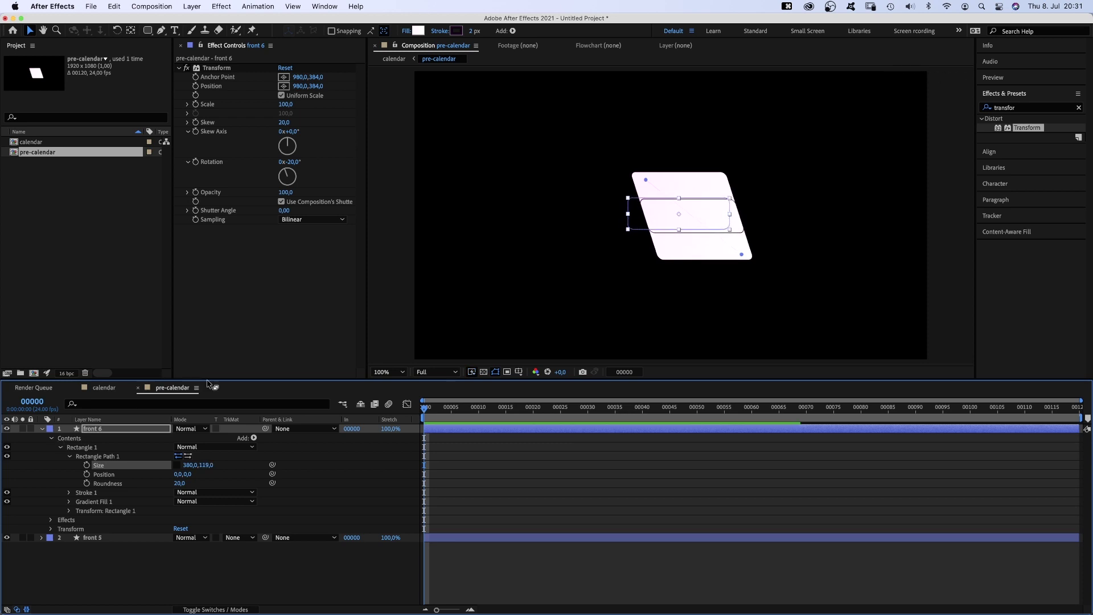
pyautogui.click(663, 208)
pyautogui.moveTo(664, 208); pyautogui.dragTo(657, 191)
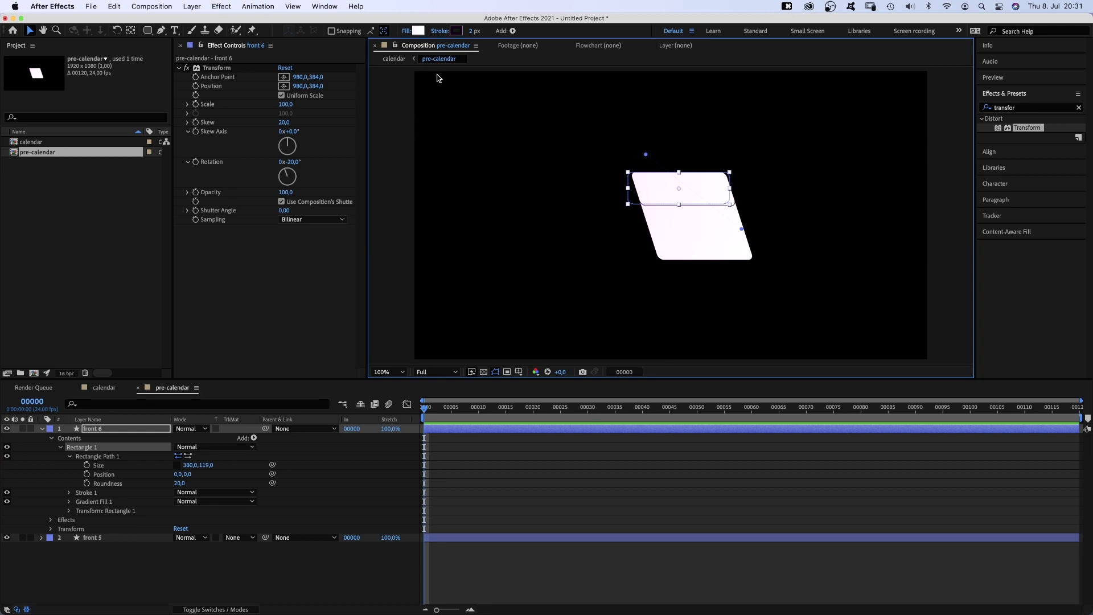
# - Remove the header strip's stroke and give it a gradient fill from red FF1B3F to coral FF867B
pyautogui.click(444, 33)
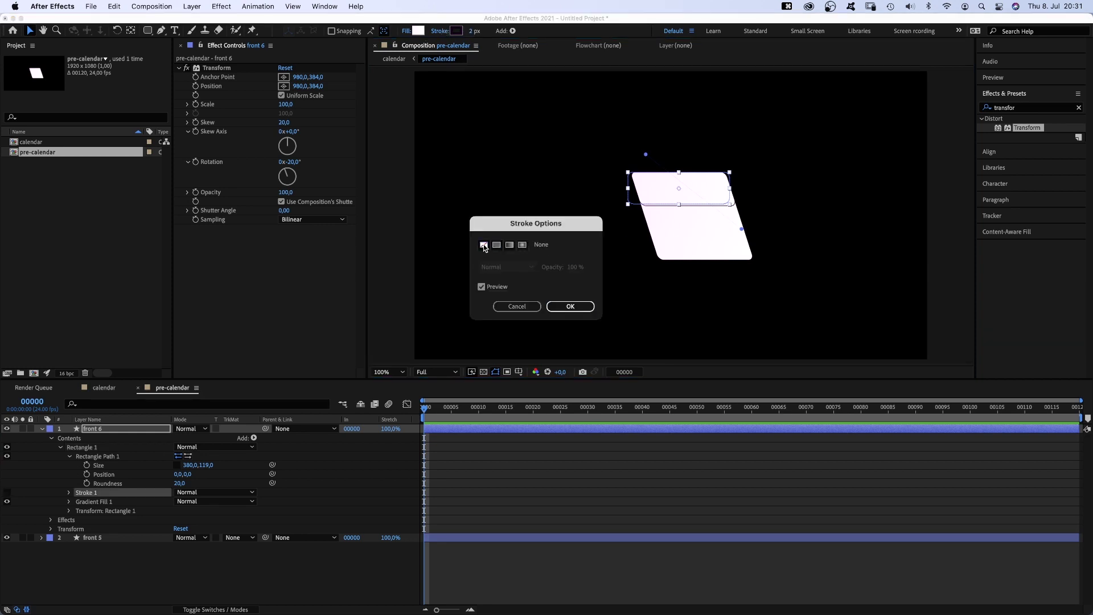
pyautogui.click(570, 306)
pyautogui.click(418, 30)
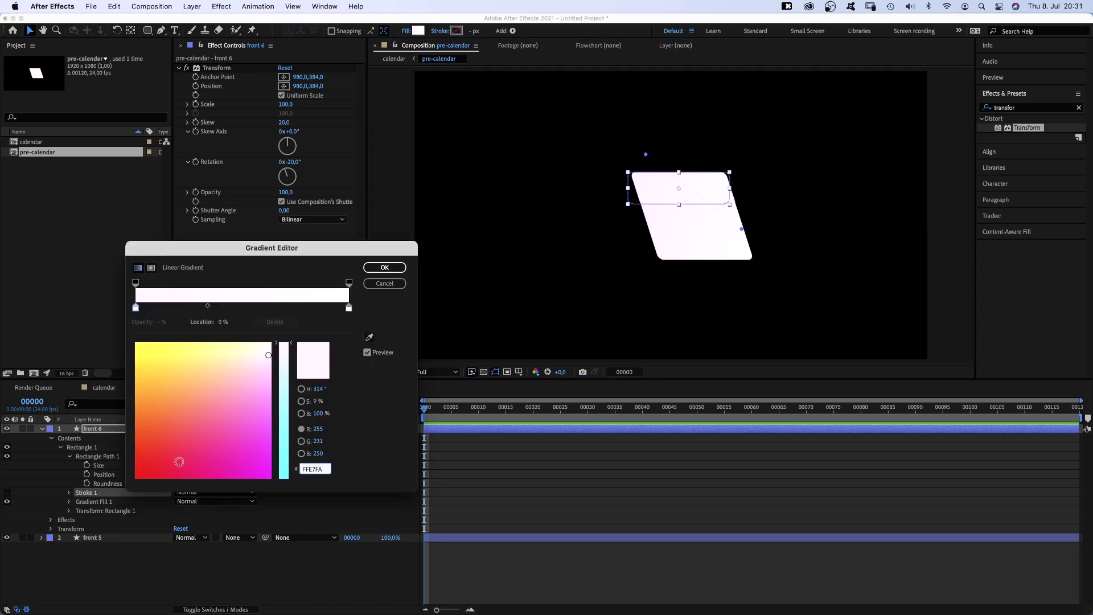
pyautogui.moveTo(163, 437); pyautogui.dragTo(167, 464)
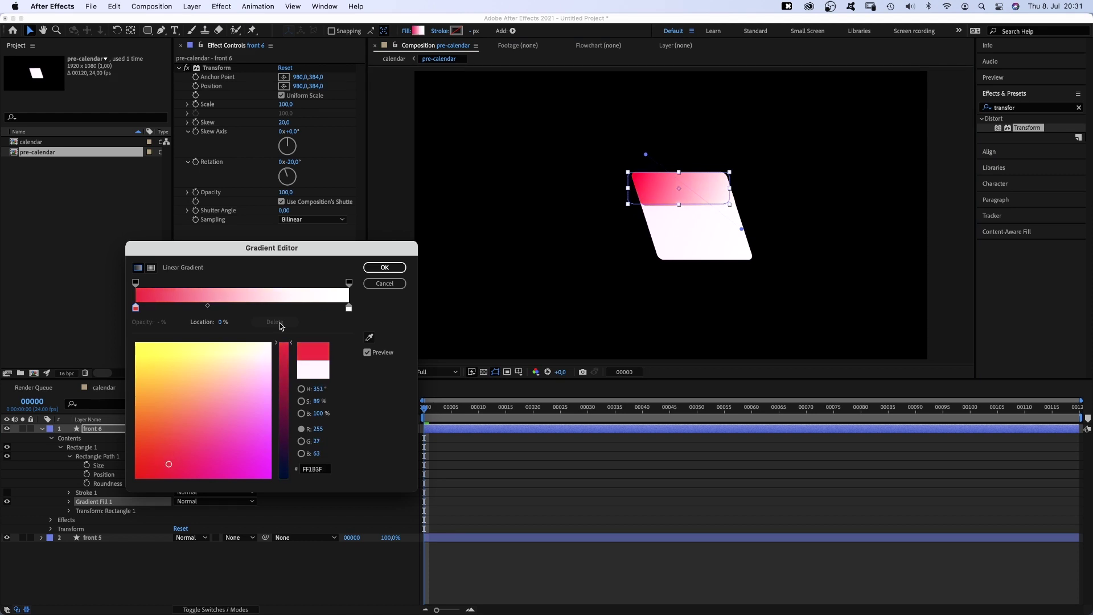
pyautogui.click(350, 308)
pyautogui.moveTo(187, 422)
pyautogui.mouseDown()
pyautogui.moveTo(172, 445)
pyautogui.moveTo(200, 406)
pyautogui.mouseUp()
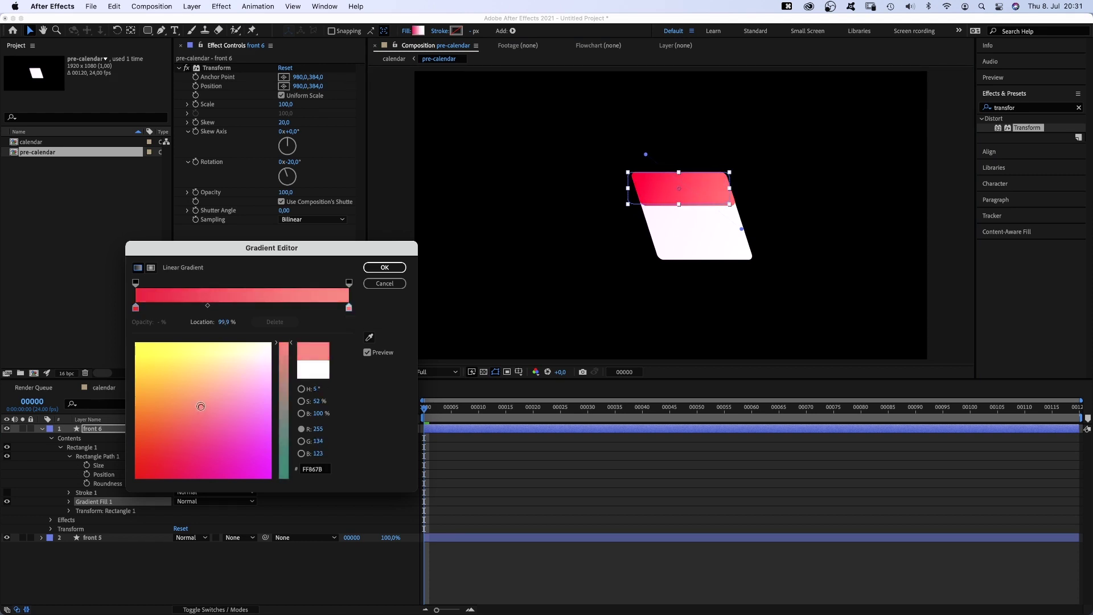
pyautogui.click(385, 268)
pyautogui.click(118, 553)
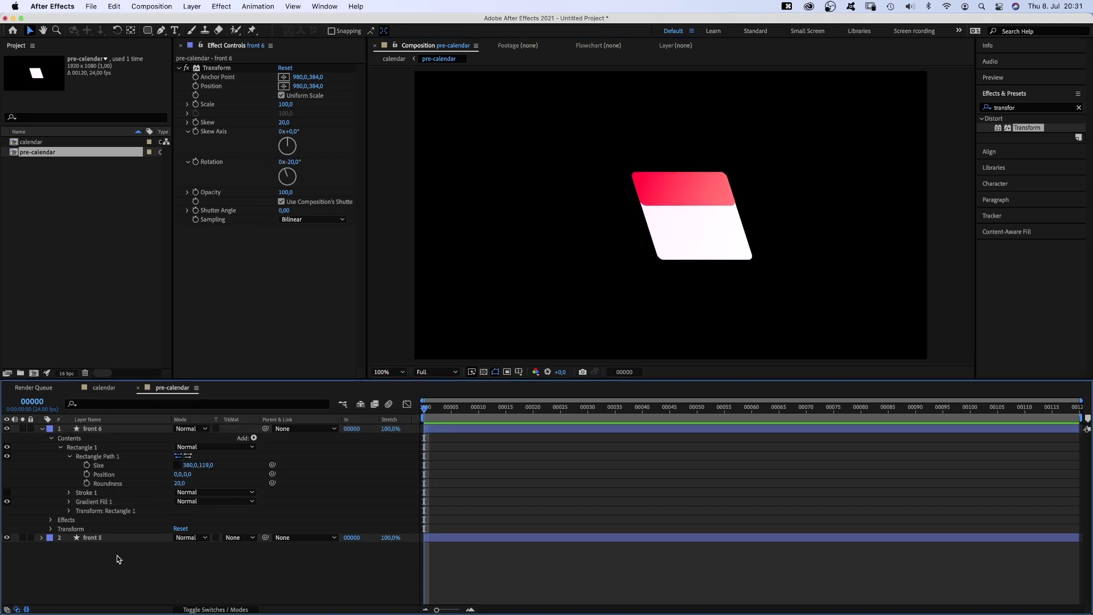
# - Add the text JULY to the red header strip, set its size to 81 px and centre it on the strip
pyautogui.click(175, 33)
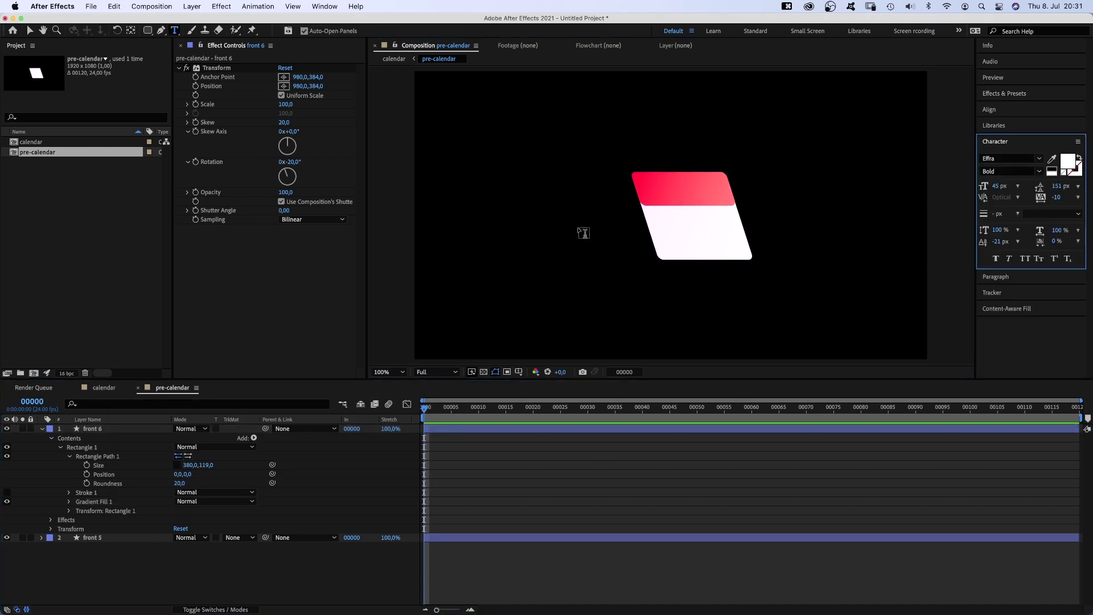
pyautogui.click(650, 194)
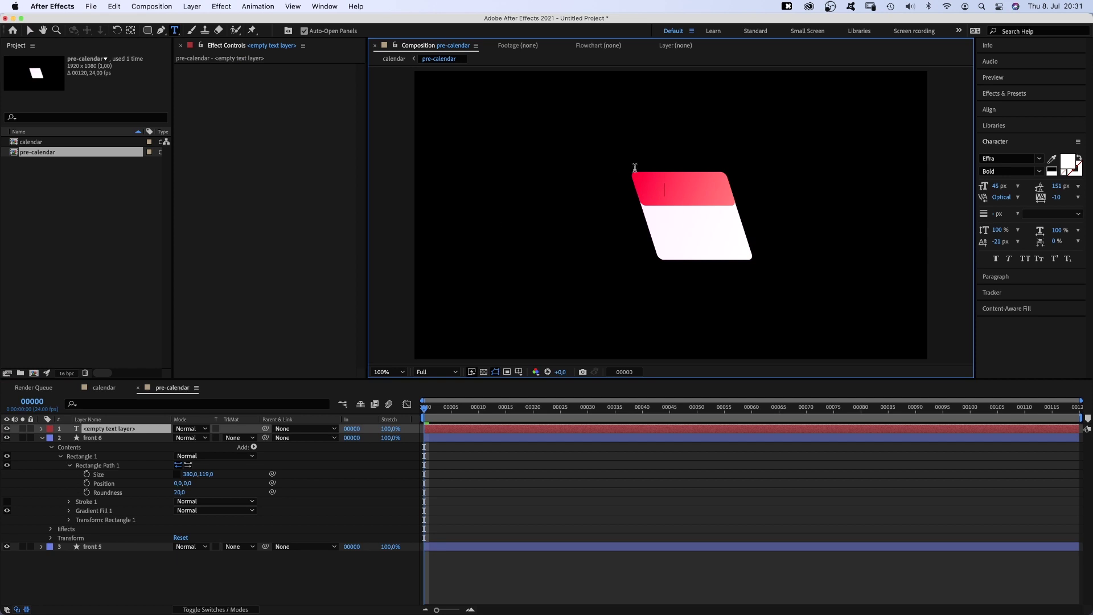
pyautogui.write('JULY')
pyautogui.click(30, 30)
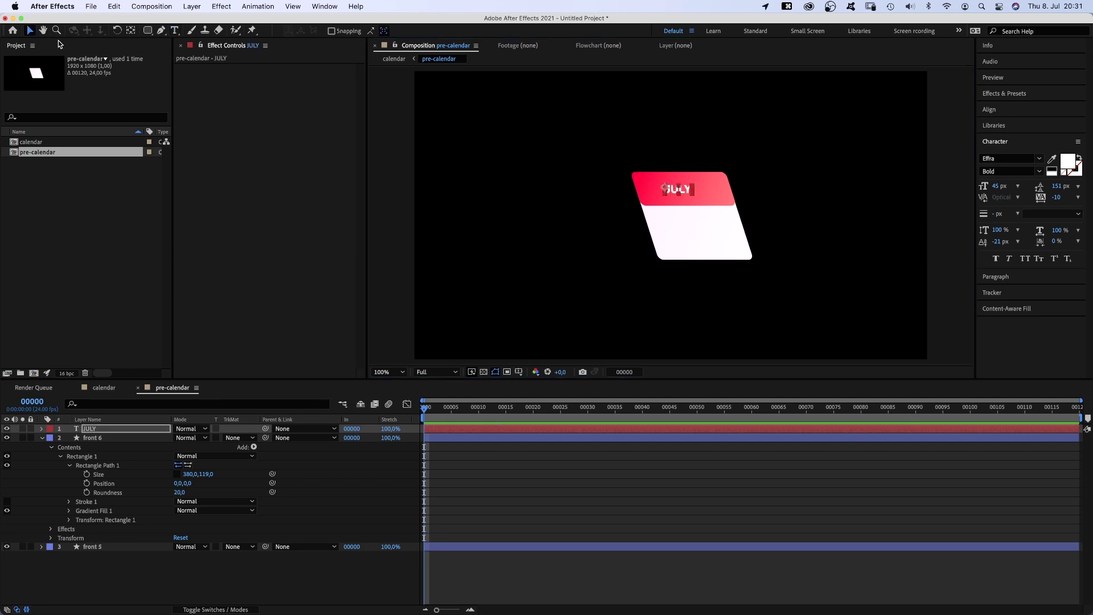
pyautogui.moveTo(997, 189); pyautogui.dragTo(1020, 189)
pyautogui.moveTo(696, 187); pyautogui.dragTo(695, 188)
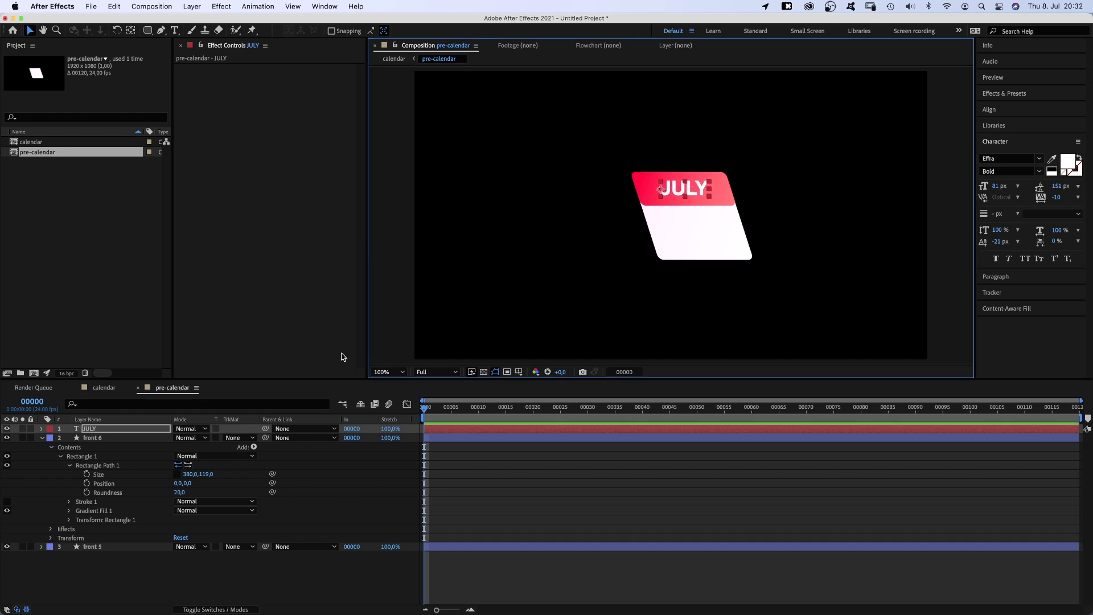
# - Duplicate the JULY text layer, change the copy's text to 26 and move it onto the white area
pyautogui.press('super+d')
pyautogui.doubleClick(92, 429)
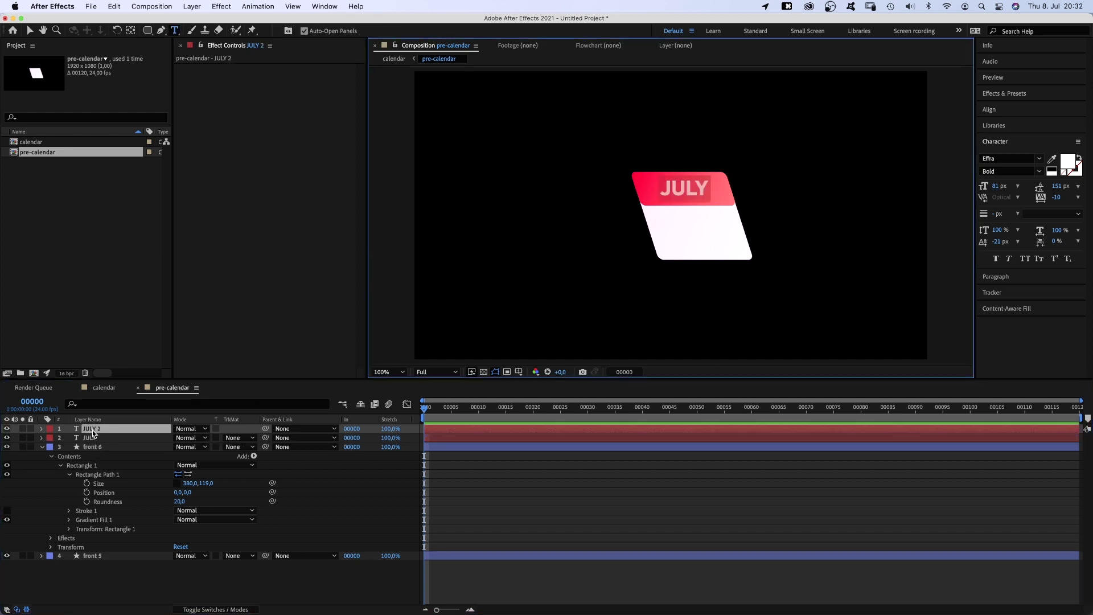
pyautogui.write('26')
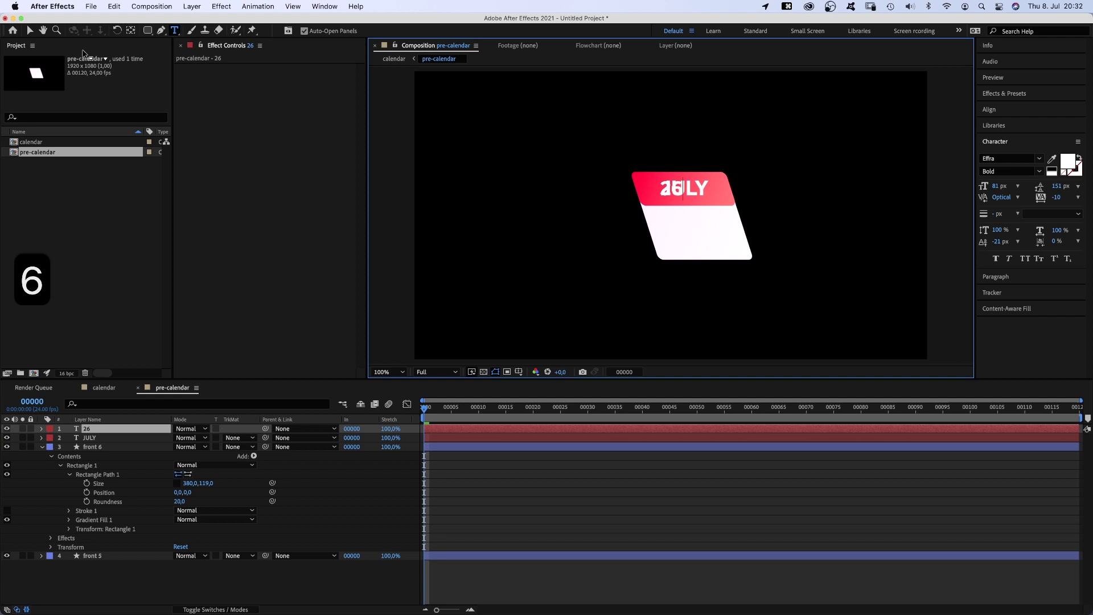
pyautogui.click(30, 32)
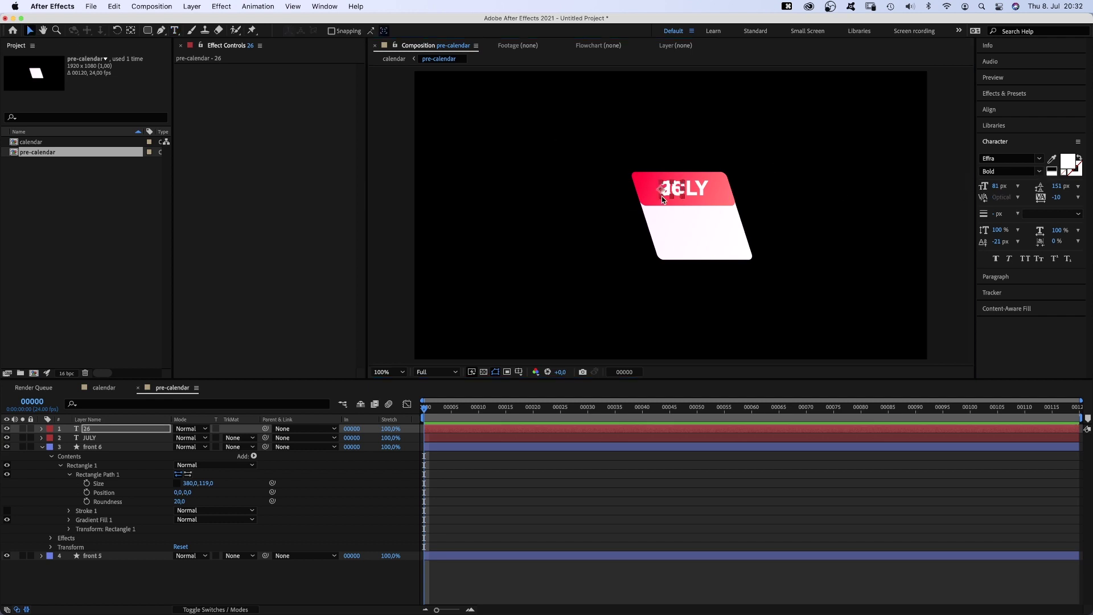
pyautogui.moveTo(663, 200); pyautogui.dragTo(687, 238)
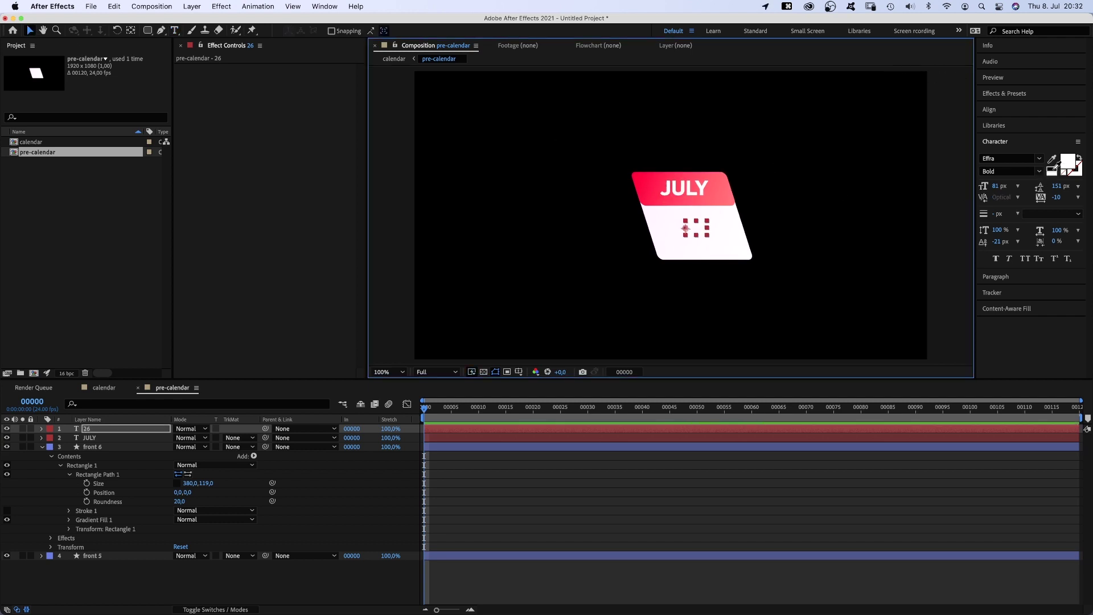
# - Make the 26 black in Regular style at 214 px and shift it to the middle of the white area
pyautogui.click(1051, 169)
pyautogui.click(1036, 172)
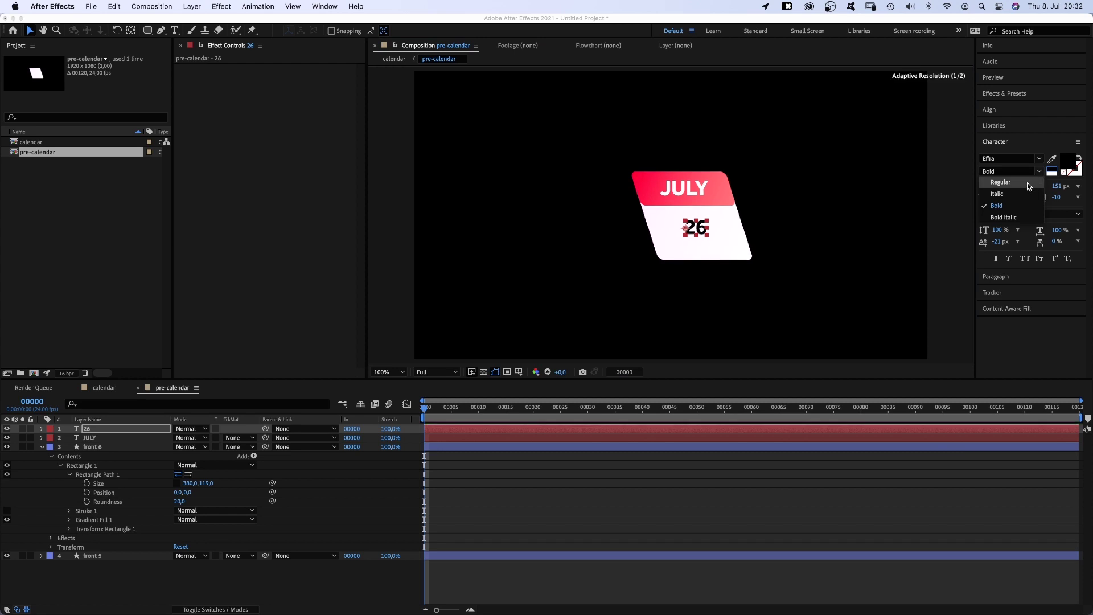
pyautogui.click(1028, 186)
pyautogui.moveTo(997, 186); pyautogui.dragTo(1063, 179)
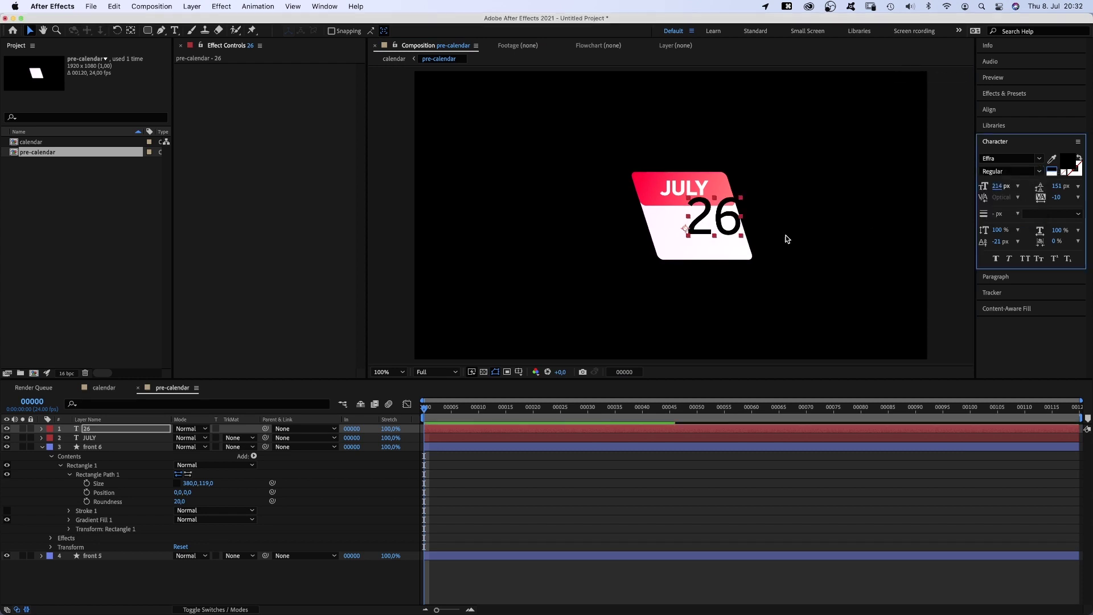
pyautogui.hotkey('shift', 'Left')
pyautogui.hotkey('shift', 'Left')
pyautogui.hotkey('shift', 'Left')
pyautogui.hotkey('shift', 'Down')
pyautogui.hotkey('shift', 'Down')
# - Change the 26's font to Effra Light, set its size to 189 px and recentre it on the white area
pyautogui.click(1039, 158)
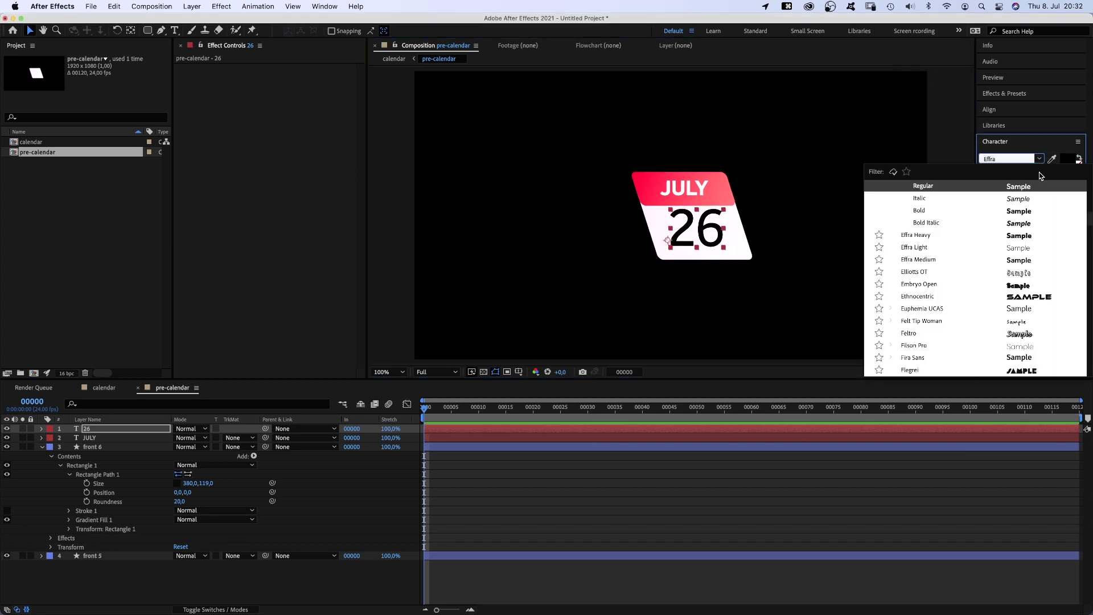
pyautogui.scroll(3, 1085, 230)
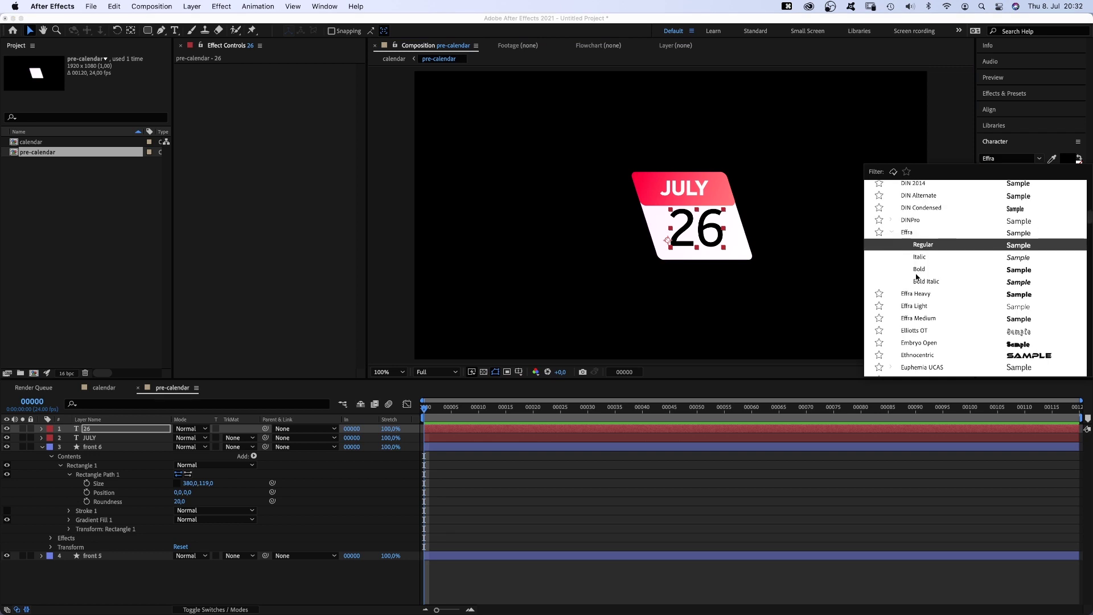
pyautogui.click(915, 306)
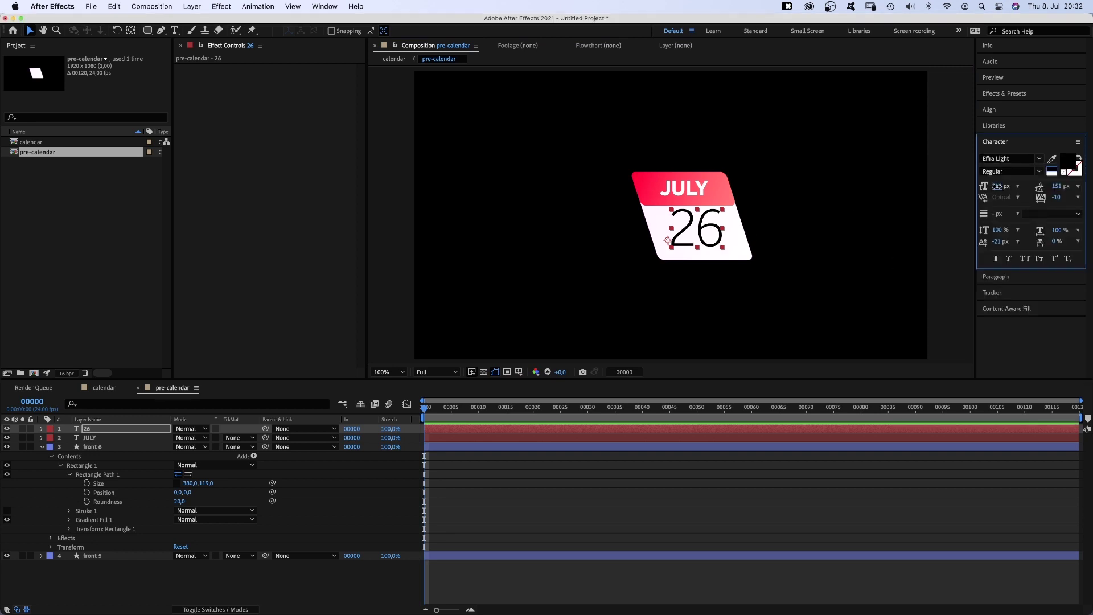
pyautogui.moveTo(997, 187); pyautogui.dragTo(984, 186)
pyautogui.moveTo(695, 234); pyautogui.dragTo(705, 237)
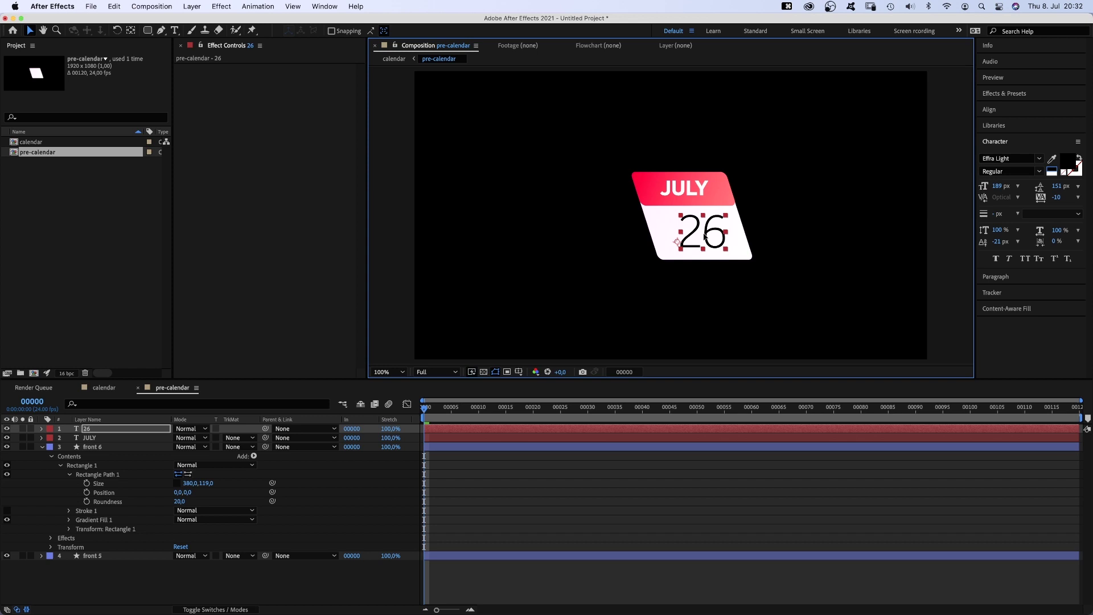
# - Copy the header strip's Transform effect onto the JULY and 26 text layers
pyautogui.click(636, 186)
pyautogui.click(214, 69)
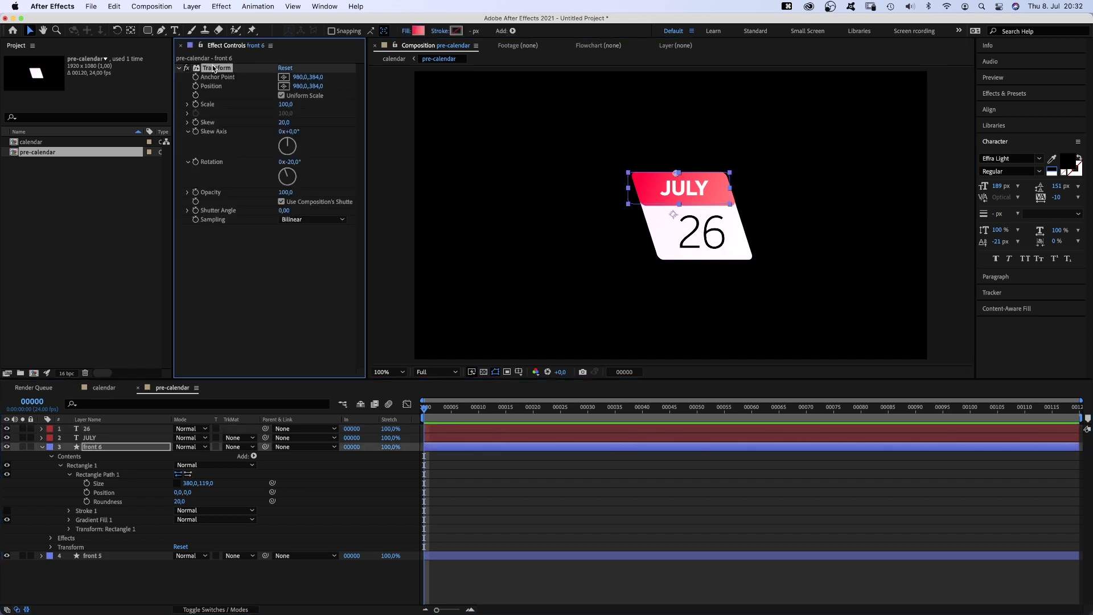
pyautogui.press('super+c')
pyautogui.click(89, 438)
pyautogui.press('super+v')
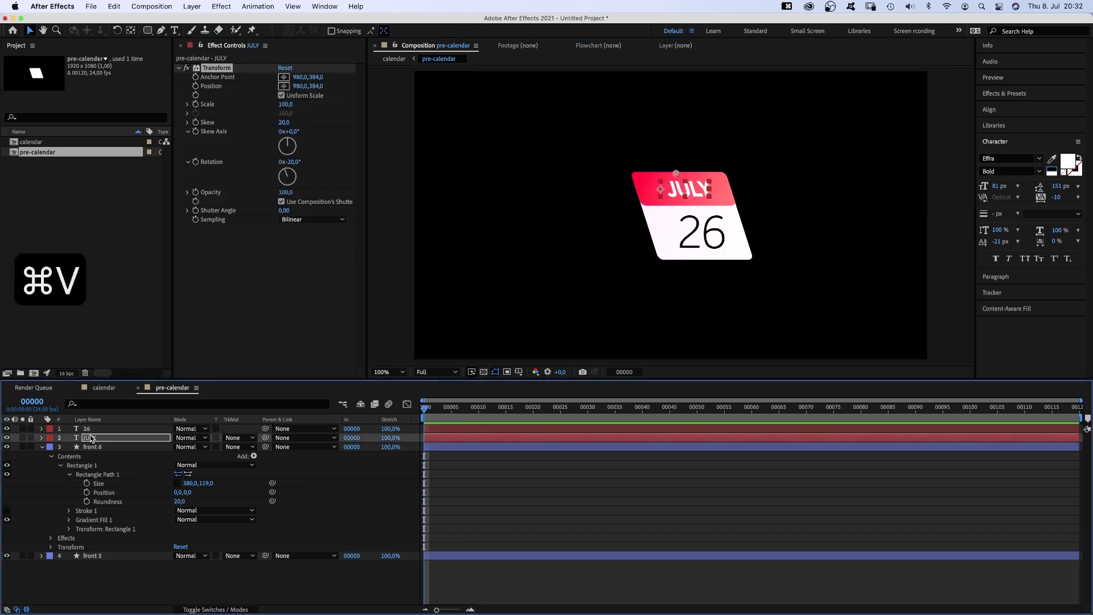
pyautogui.click(86, 430)
pyautogui.press('super+v')
pyautogui.click(92, 555)
pyautogui.press('super+v')
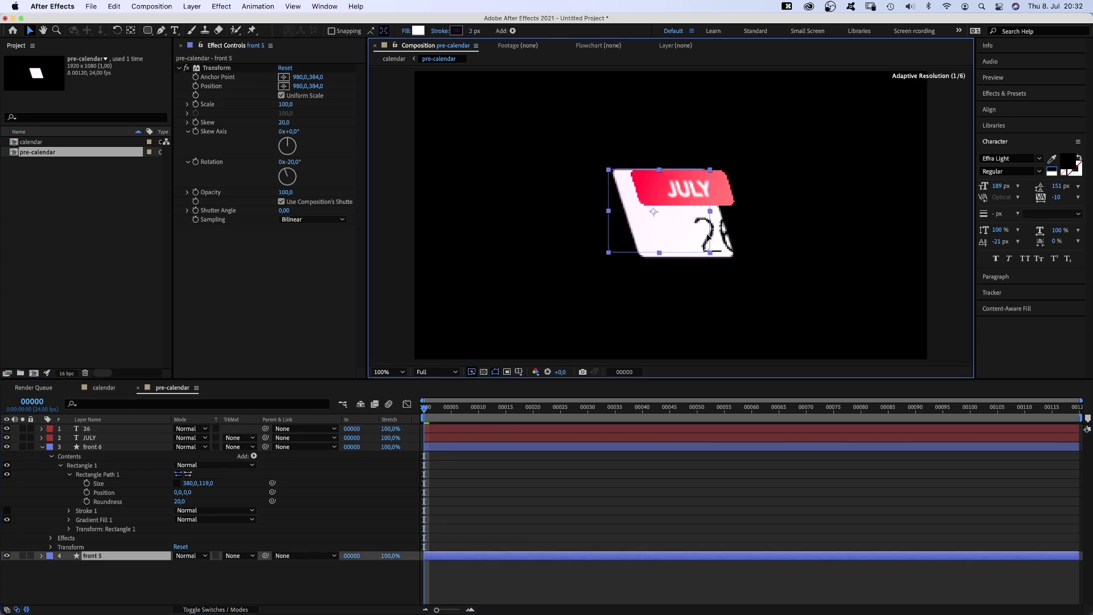
pyautogui.press('super+z')
# - Reposition the skewed JULY text so it sits centred in the red header strip
pyautogui.click(90, 438)
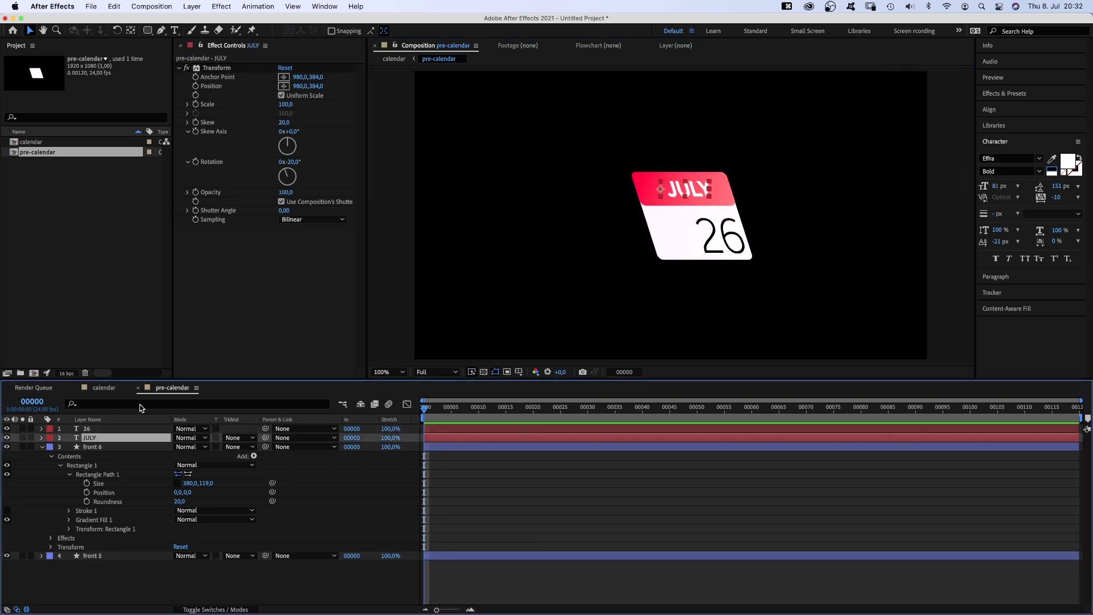
pyautogui.moveTo(710, 190); pyautogui.dragTo(705, 187)
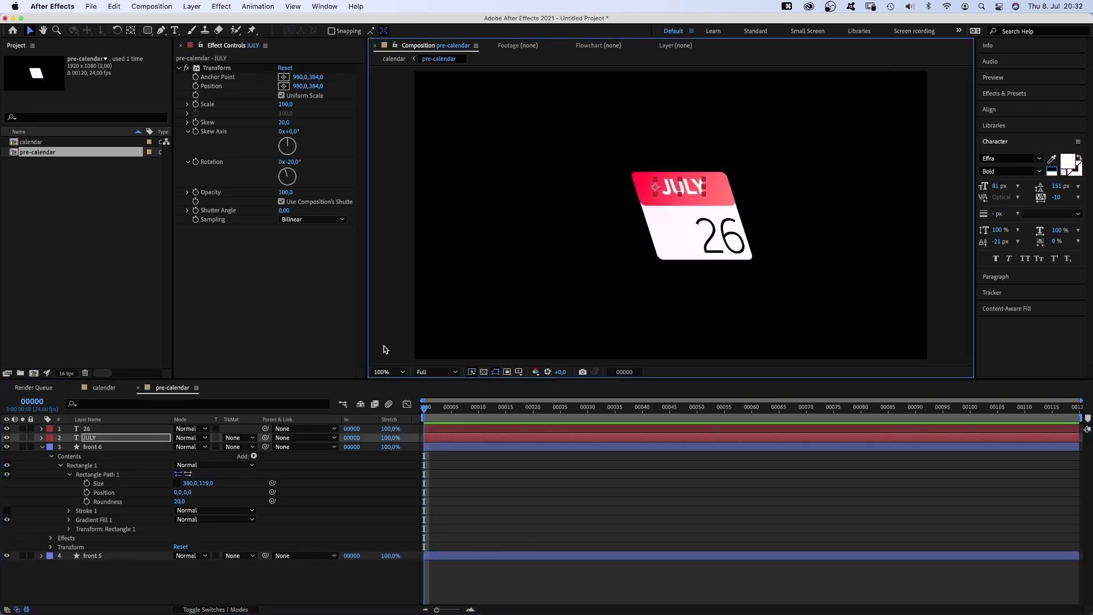
pyautogui.press('Down')
pyautogui.press('Down')
pyautogui.press('Down')
pyautogui.press('Down')
pyautogui.press('Right')
pyautogui.press('Right')
pyautogui.press('Right')
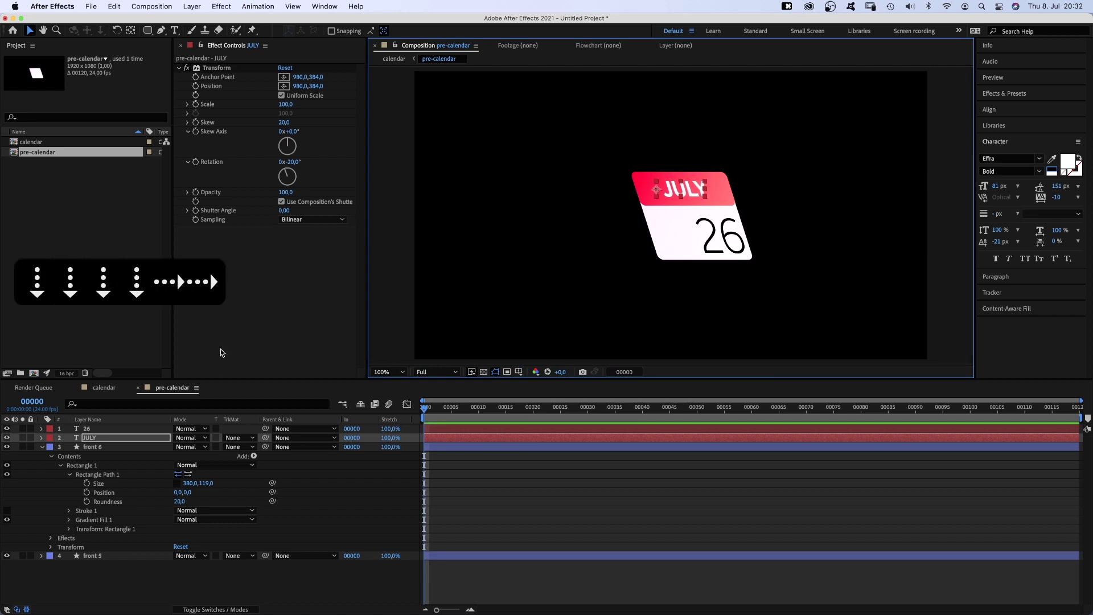
# - Move the skewed 26 back to the centre of the white area and fine-tune its position
pyautogui.click(86, 429)
pyautogui.moveTo(721, 233); pyautogui.dragTo(699, 230)
pyautogui.press('Right')
pyautogui.press('Right')
pyautogui.press('Right')
pyautogui.press('Right')
pyautogui.press('Down')
pyautogui.press('Down')
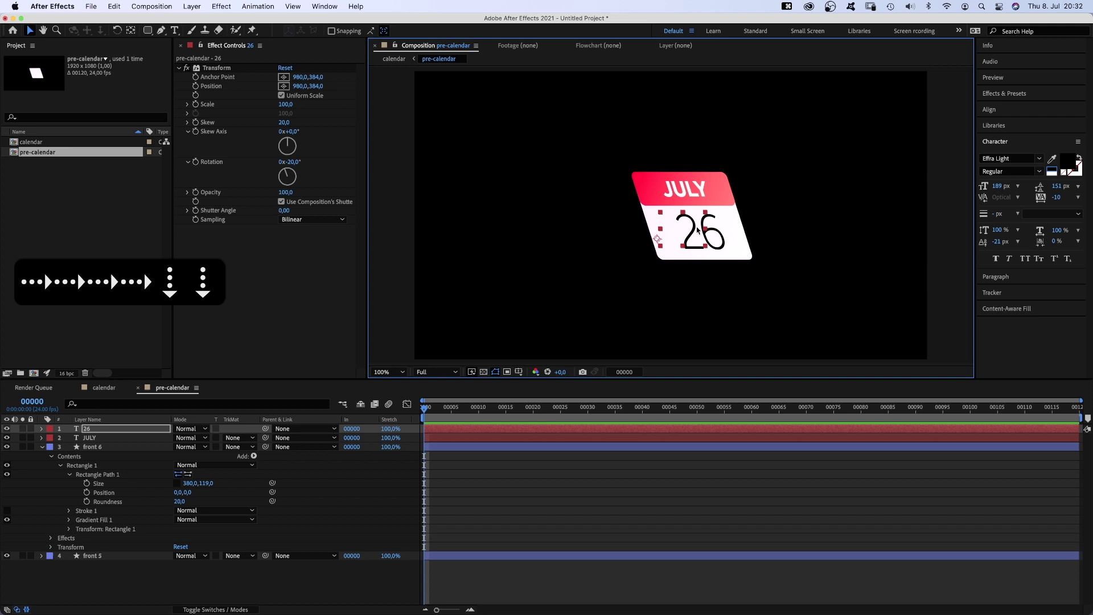
pyautogui.press('Left')
pyautogui.press('Down')
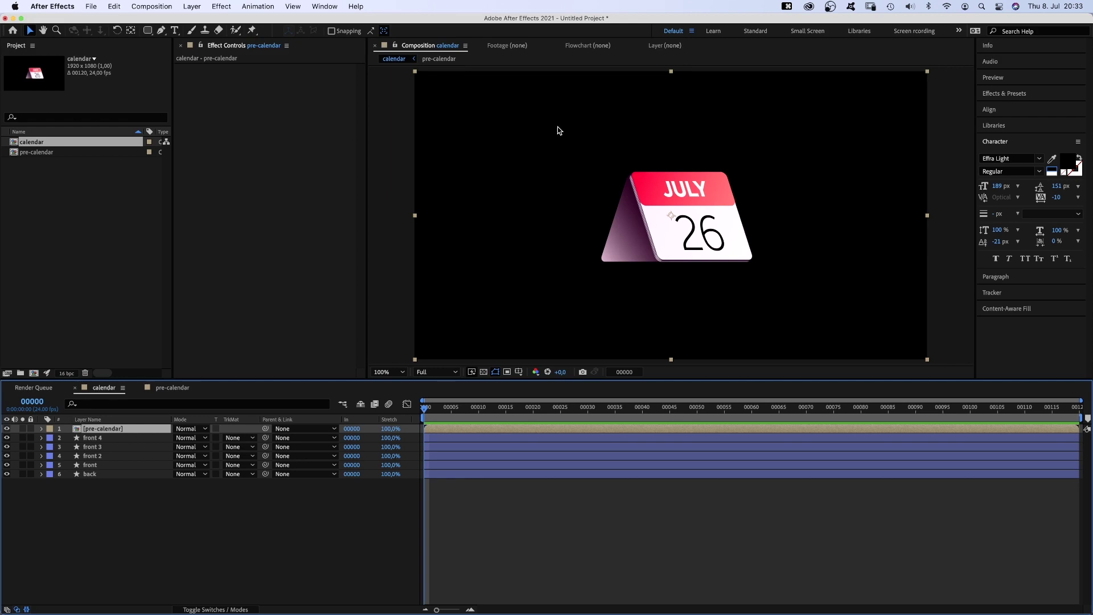
# - In the calendar composition, draw a circle about 74 px wide on a new shape layer at the header's top edge, near its left corner
pyautogui.moveTo(148, 30); pyautogui.dragTo(179, 58)
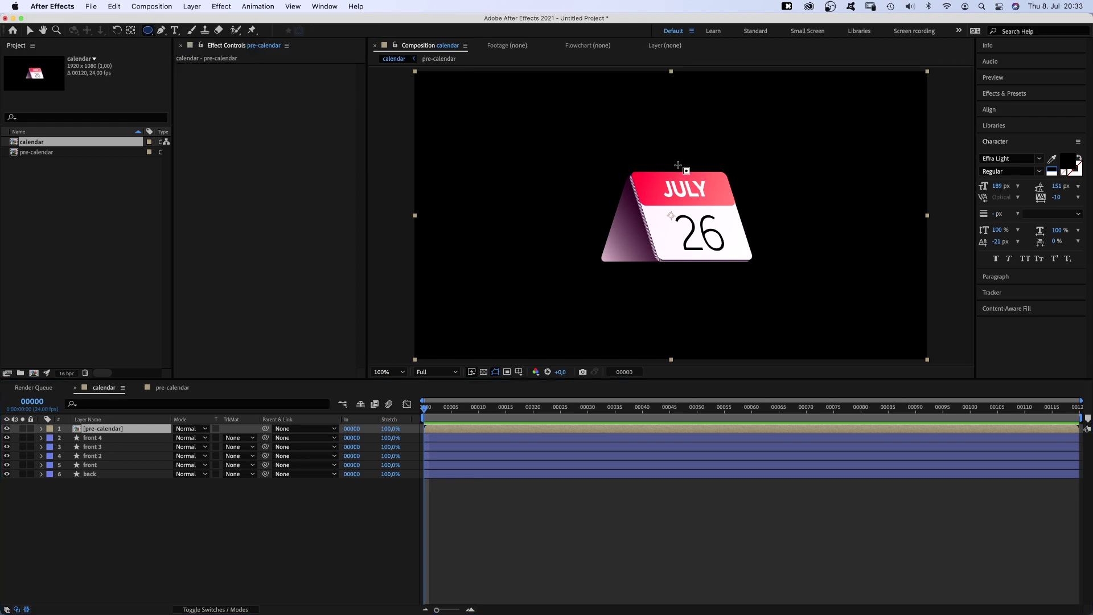
pyautogui.moveTo(655, 159); pyautogui.dragTo(655, 159)
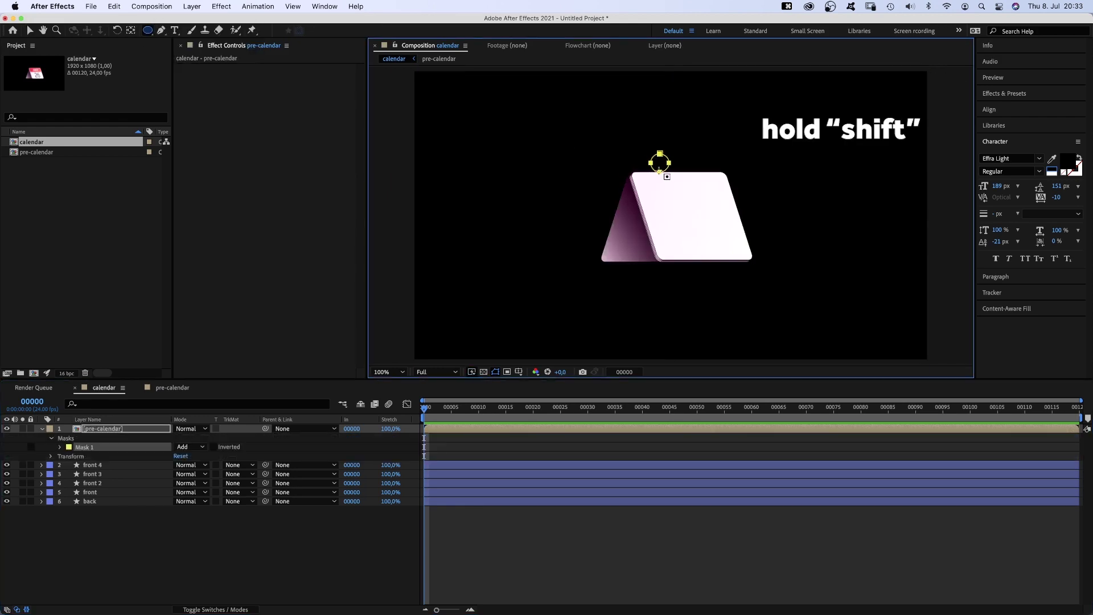
pyautogui.press('super+z')
pyautogui.click(209, 534)
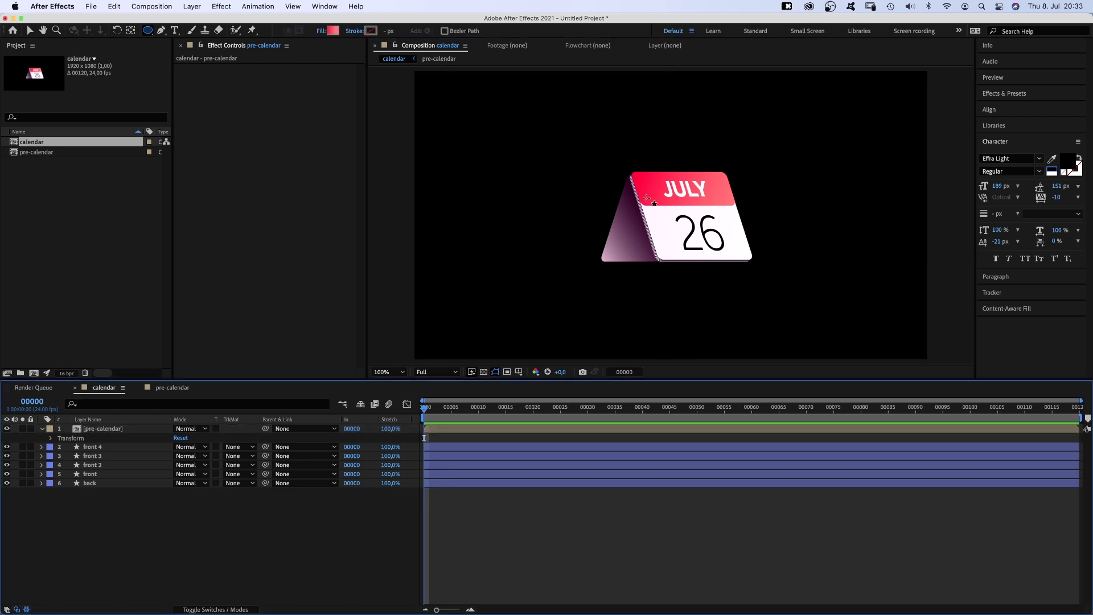
pyautogui.moveTo(644, 154); pyautogui.dragTo(660, 167)
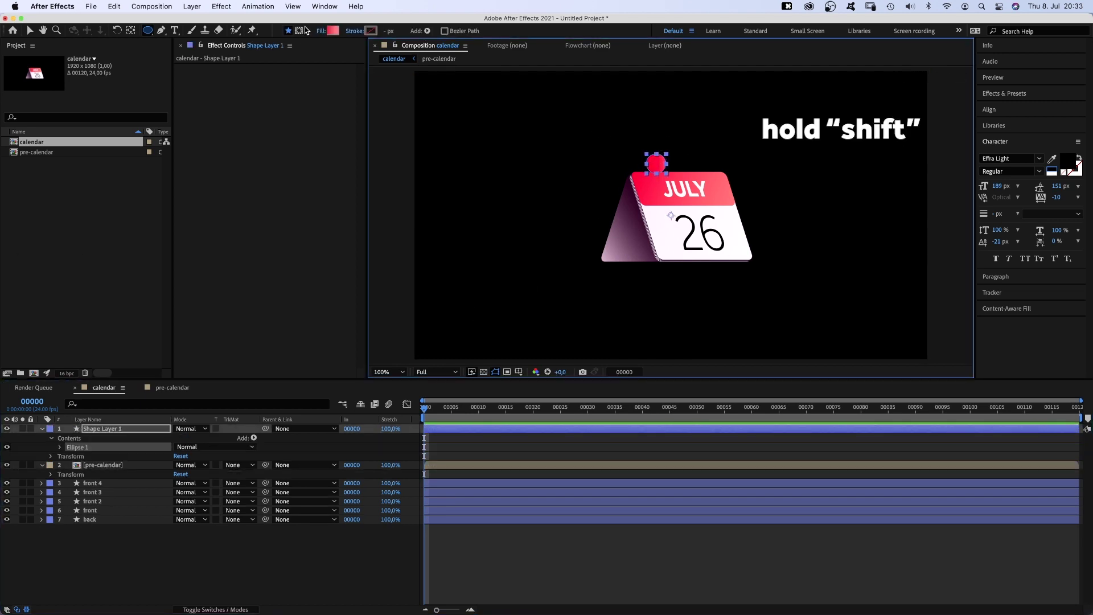
# - Remove the circle's fill and give it a solid colour stroke
pyautogui.click(323, 31)
pyautogui.click(483, 245)
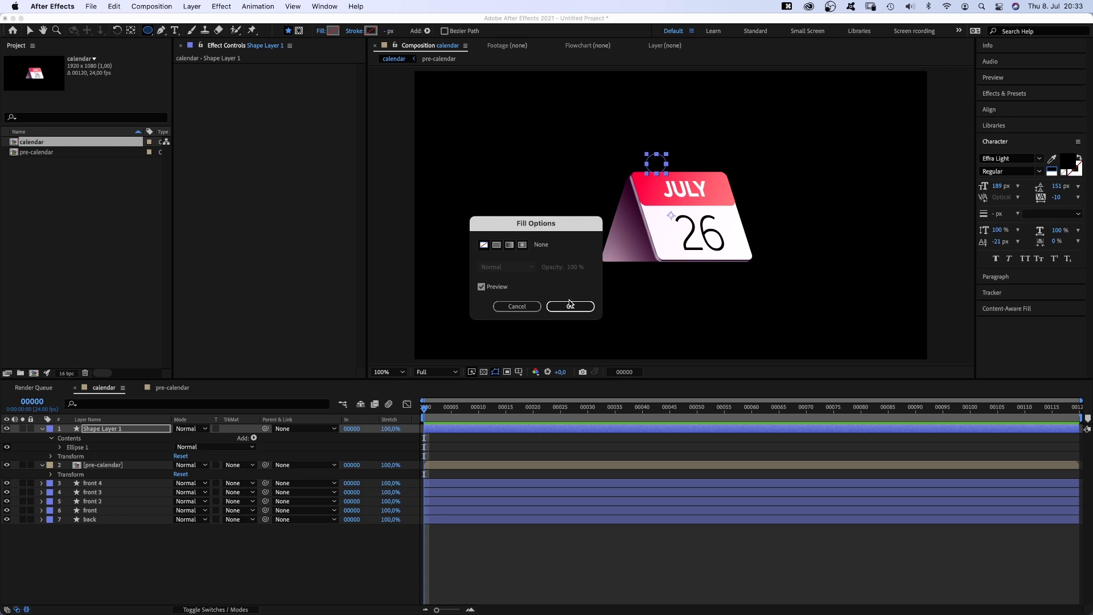
pyautogui.click(570, 306)
pyautogui.click(356, 31)
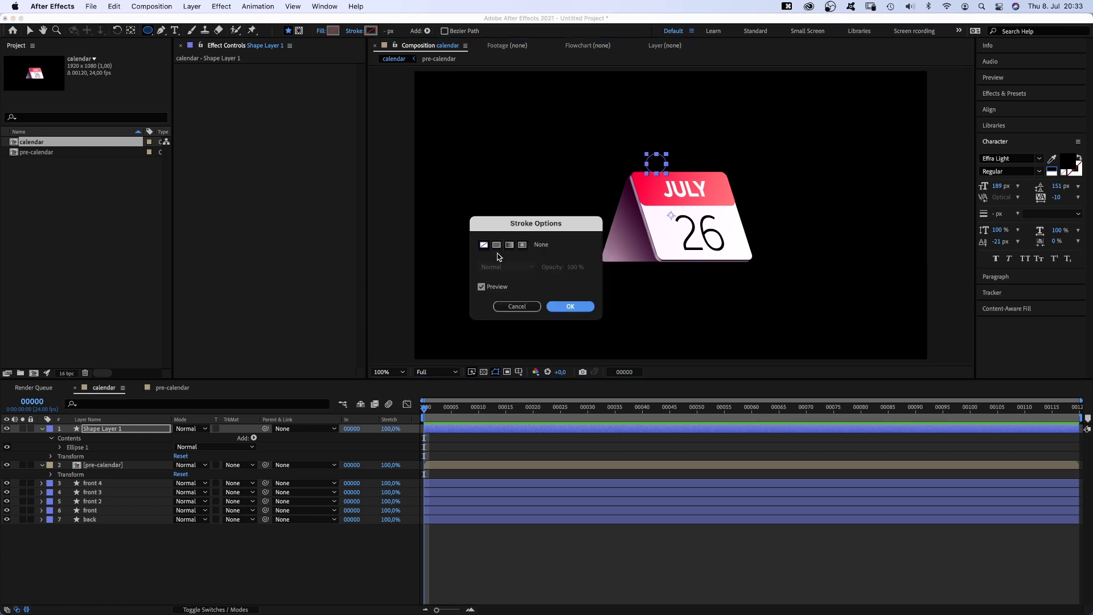
pyautogui.click(497, 246)
pyautogui.click(570, 306)
# - Set the circle's stroke colour to white and its width to 4 px
pyautogui.click(371, 32)
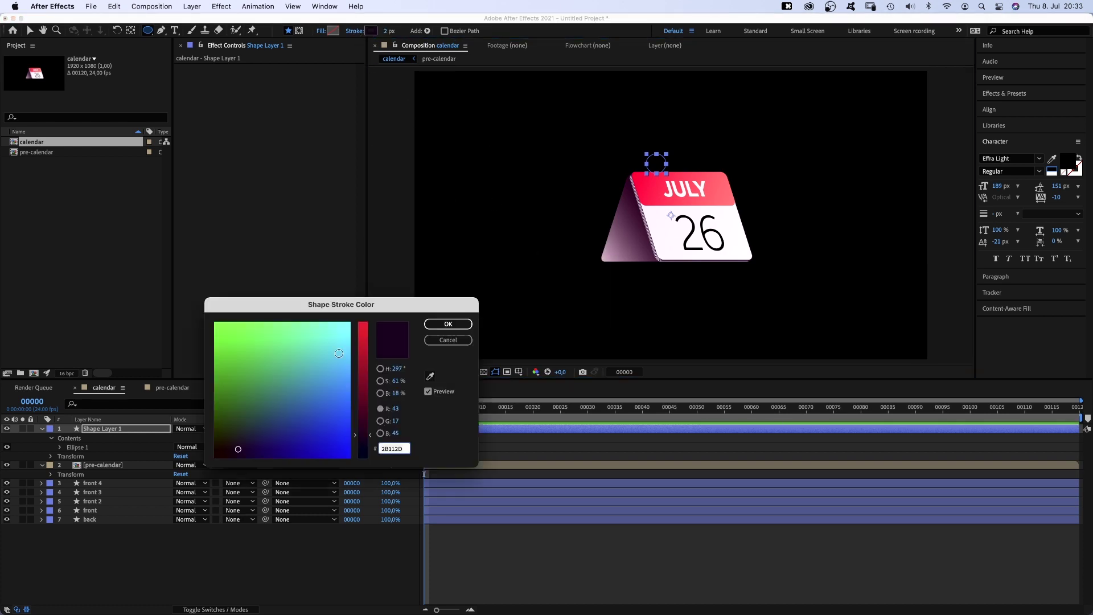
pyautogui.moveTo(339, 352); pyautogui.dragTo(367, 313)
pyautogui.click(448, 323)
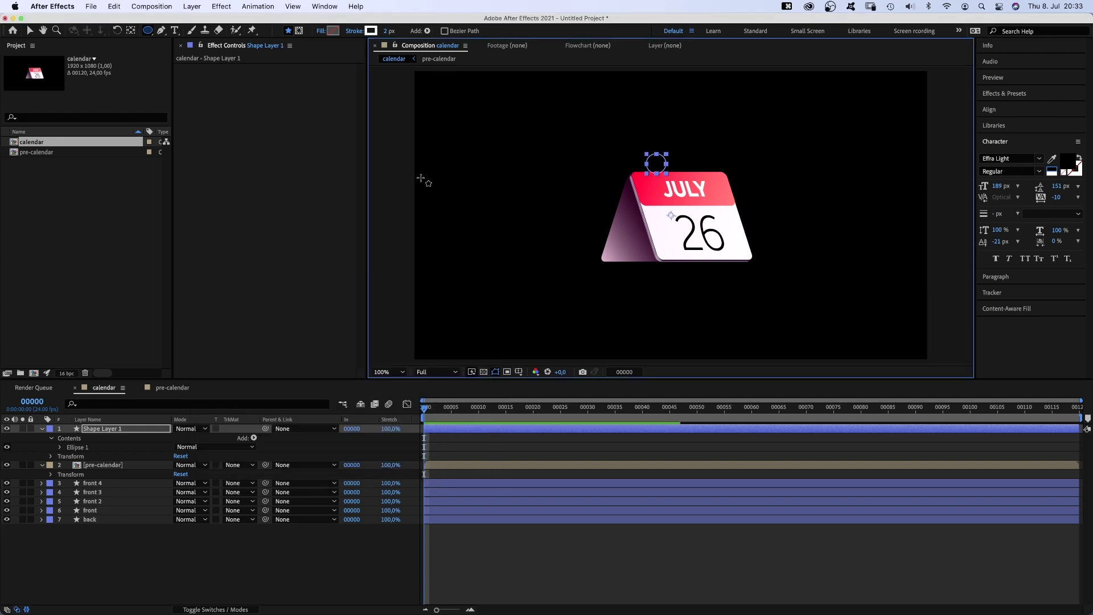
pyautogui.click(389, 31)
pyautogui.write('4')
pyautogui.press('Return')
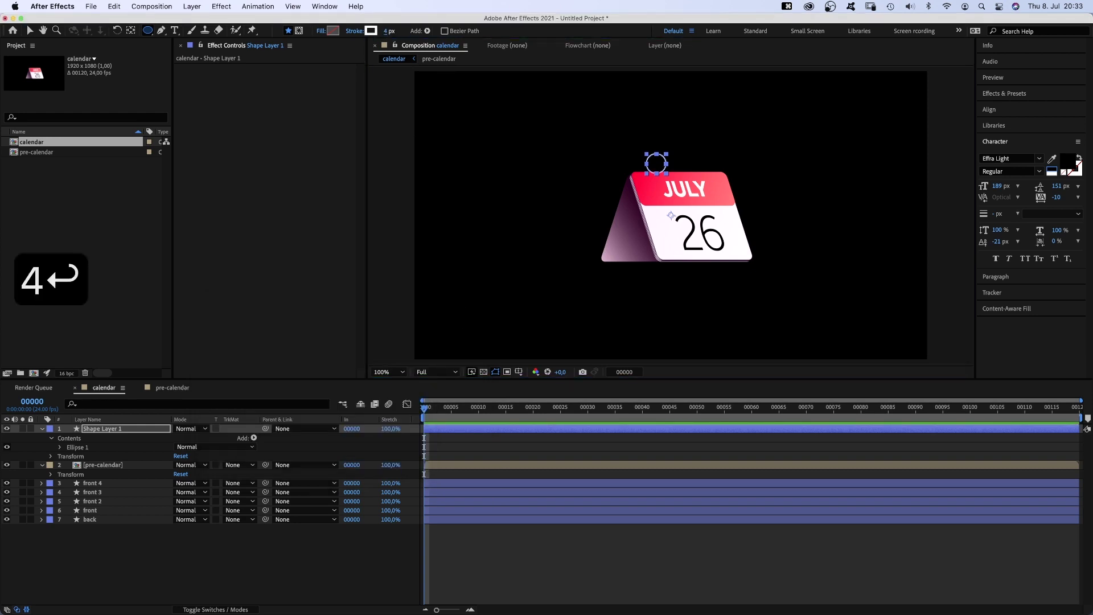
# - Set the circle's size to 40 by 40 and move it onto the upper-left corner of the red header
pyautogui.click(60, 448)
pyautogui.click(69, 457)
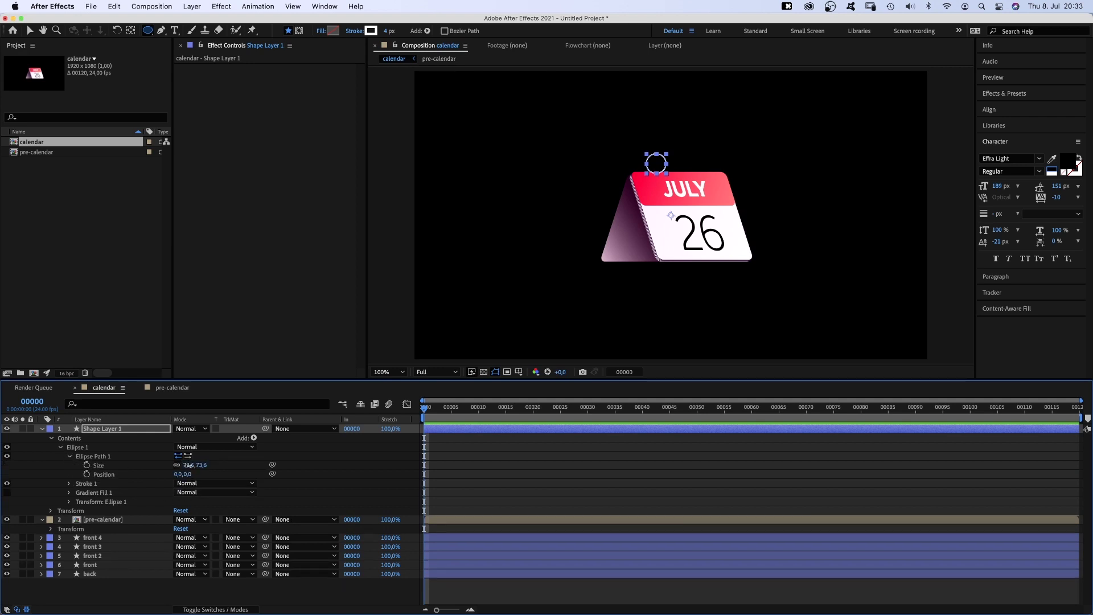
pyautogui.write('40')
pyautogui.press('Return')
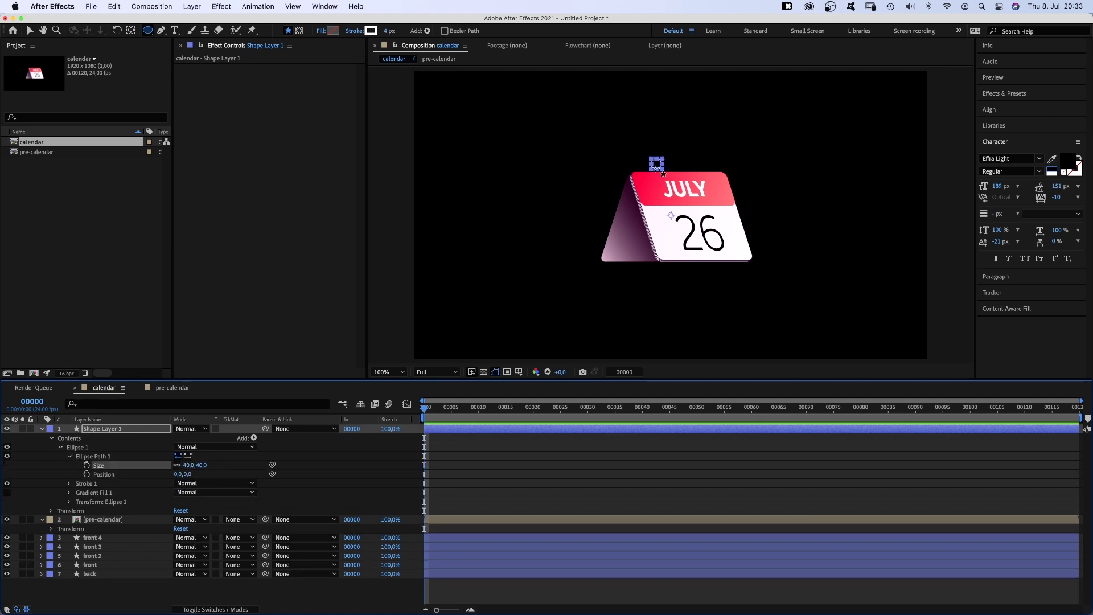
pyautogui.press('v')
pyautogui.moveTo(656, 164); pyautogui.dragTo(644, 173)
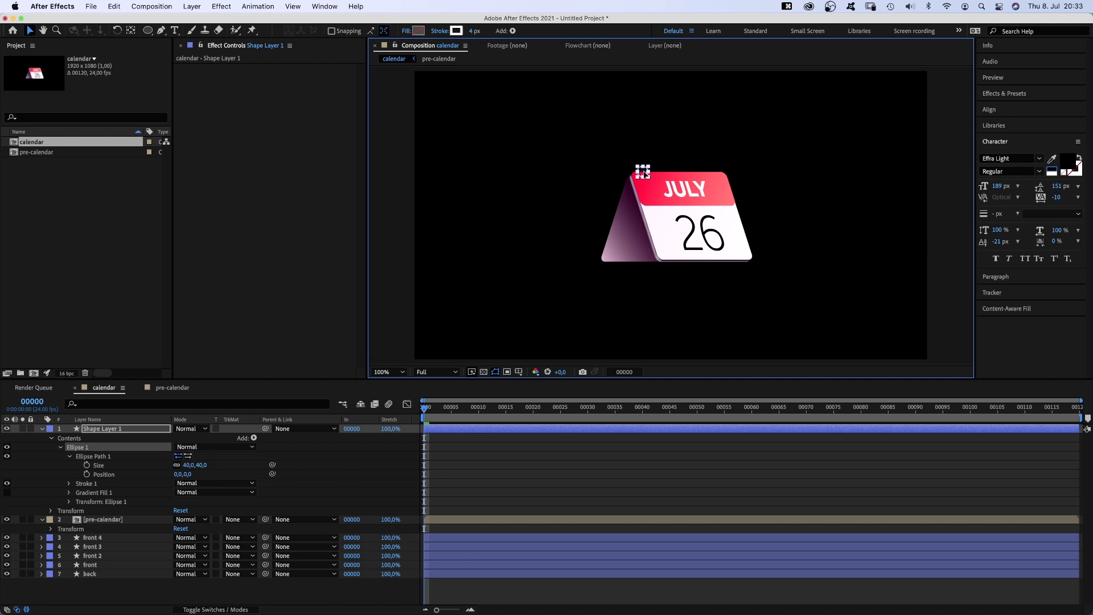
pyautogui.press('.')
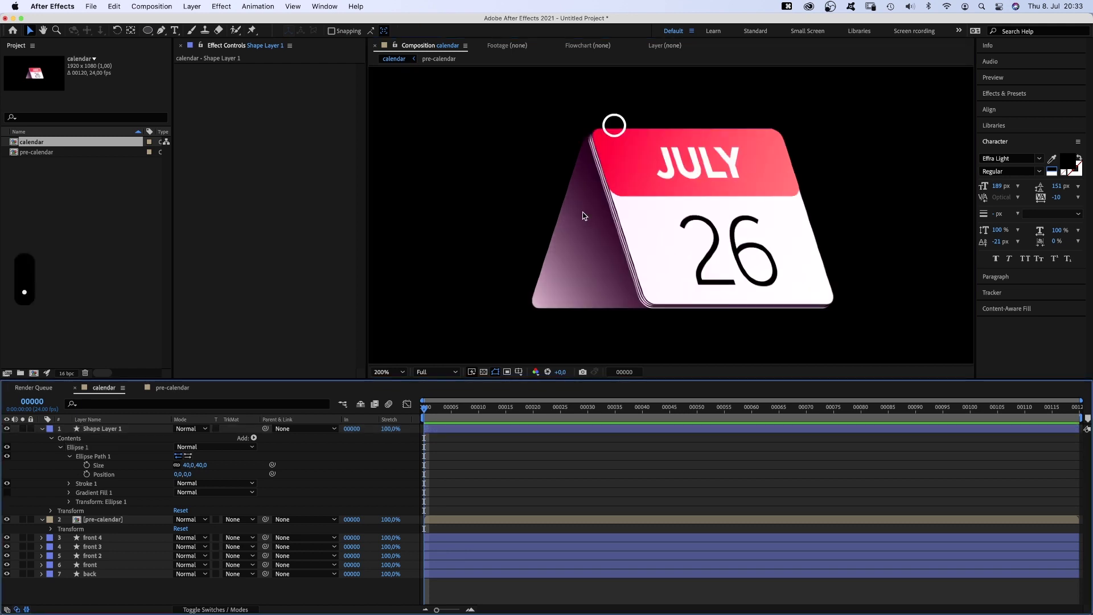
# - Add a Repeater to the white circle's shape group and set its copies to 8
pyautogui.click(89, 457)
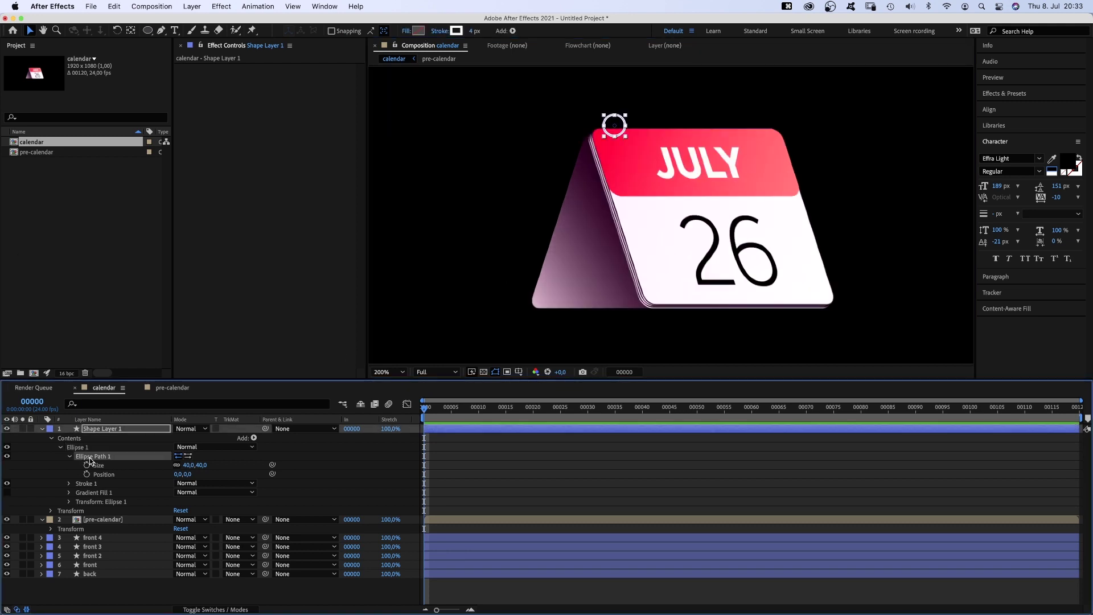
pyautogui.click(254, 439)
pyautogui.click(282, 533)
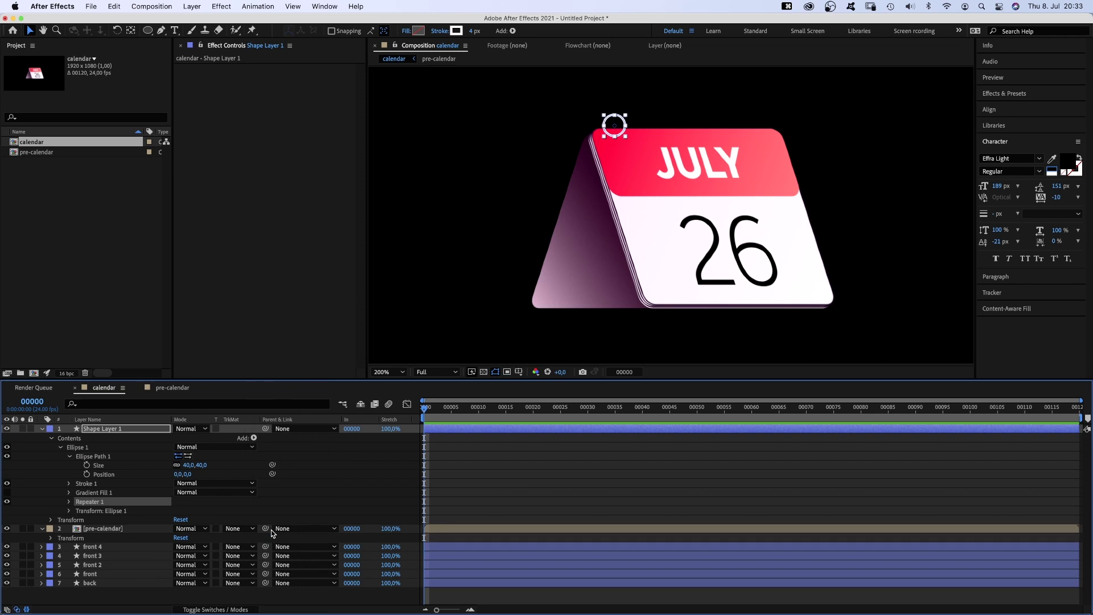
pyautogui.click(68, 503)
pyautogui.write('8')
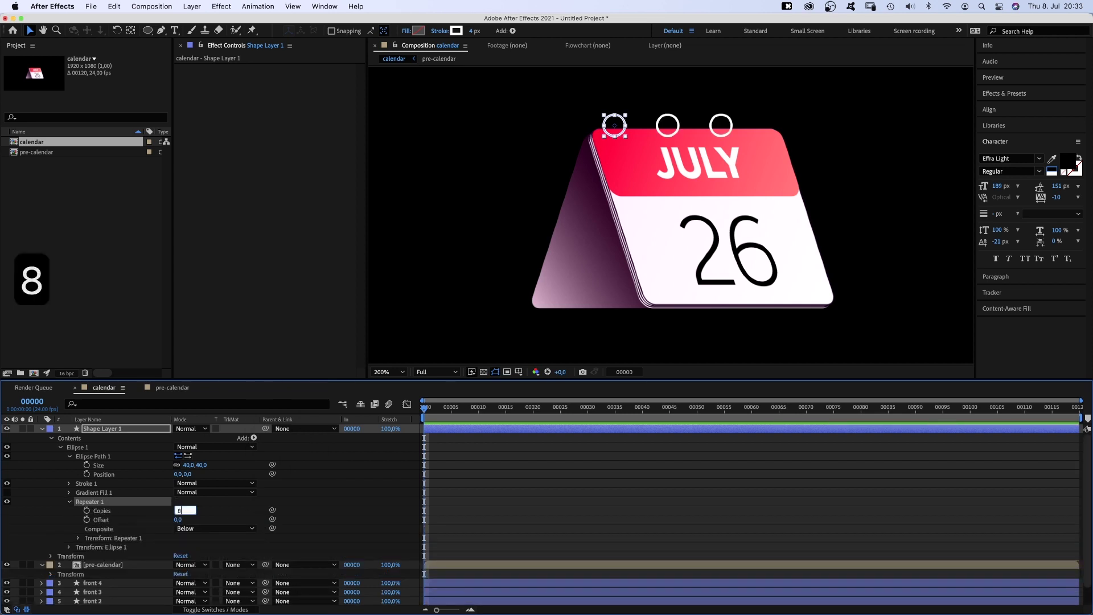
pyautogui.press('Return')
# - Set the repeater's horizontal position to 42 and shift the ring row slightly left along the header's top edge
pyautogui.click(78, 538)
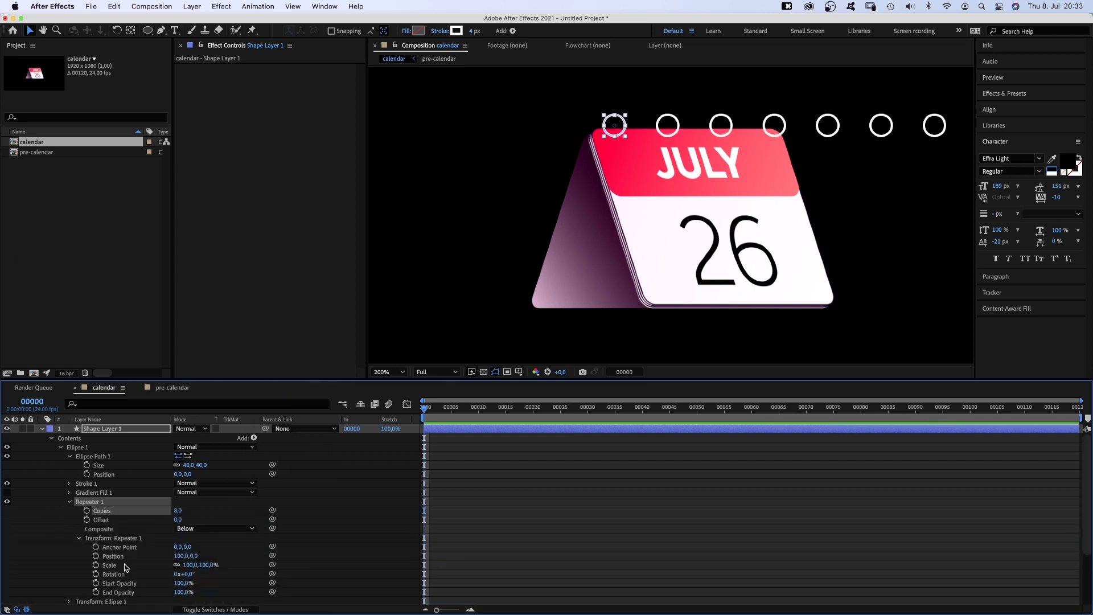
pyautogui.write('40')
pyautogui.press('Return')
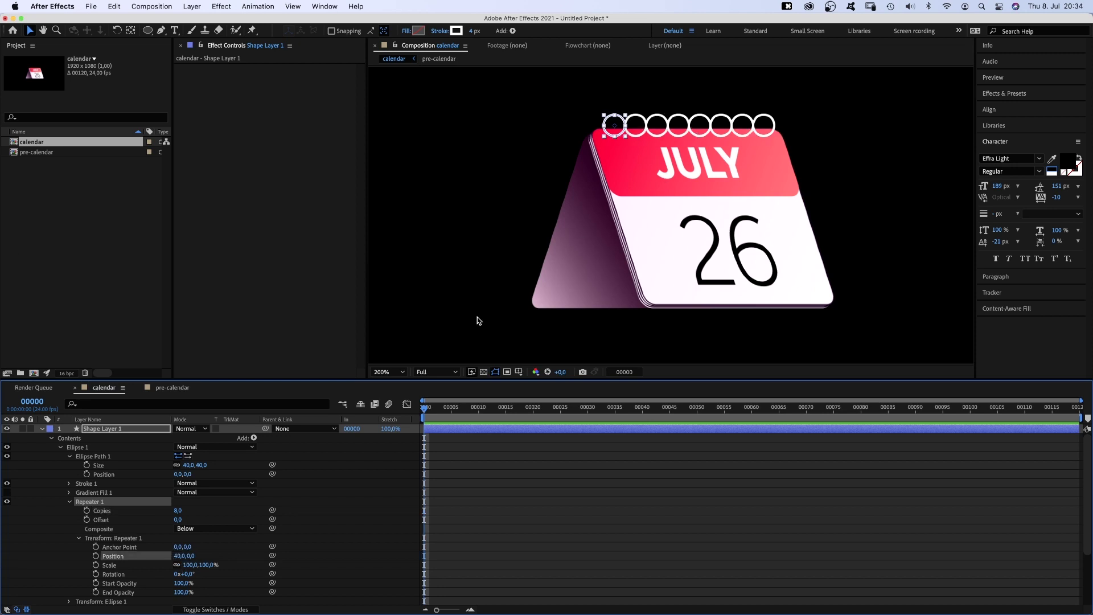
pyautogui.write('42')
pyautogui.press('Return')
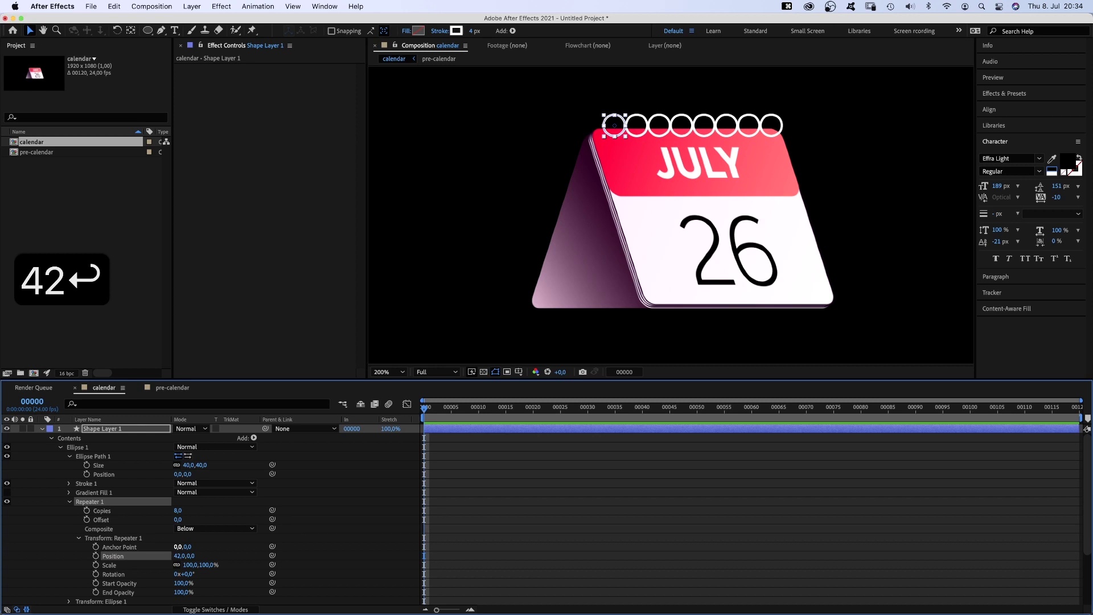
pyautogui.click(93, 456)
pyautogui.moveTo(616, 126); pyautogui.dragTo(607, 129)
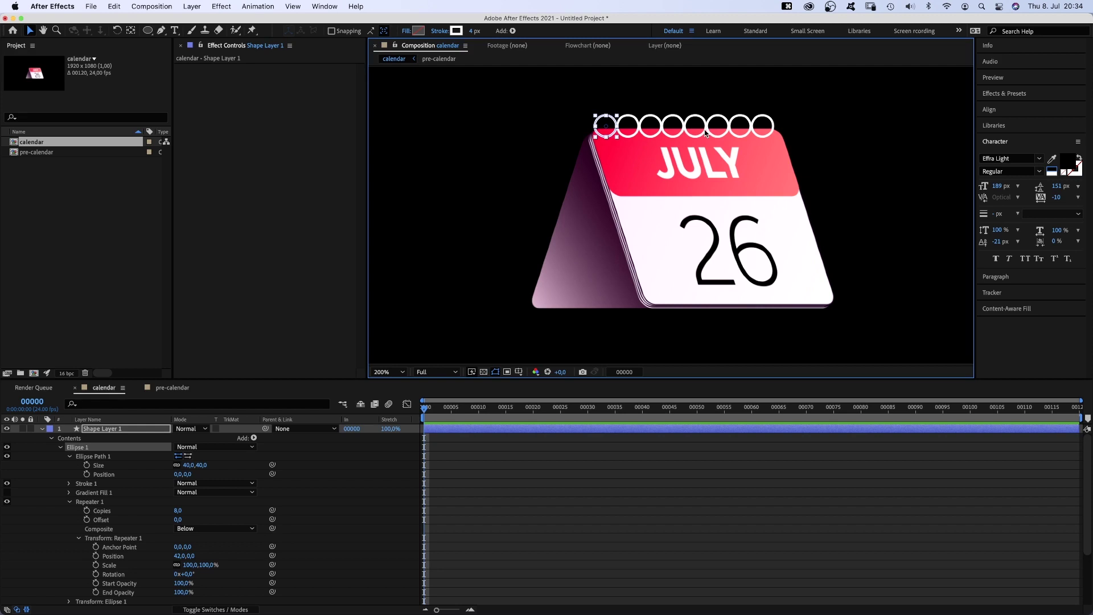
# - Add Trim Paths to the ring group and place it below the Repeater
pyautogui.click(254, 439)
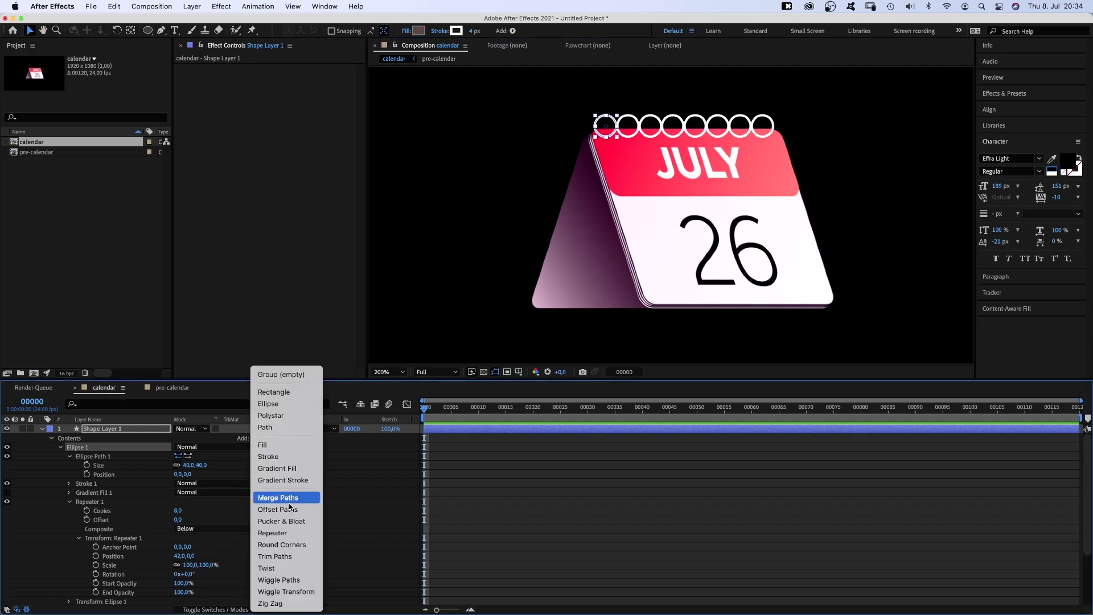
pyautogui.click(292, 555)
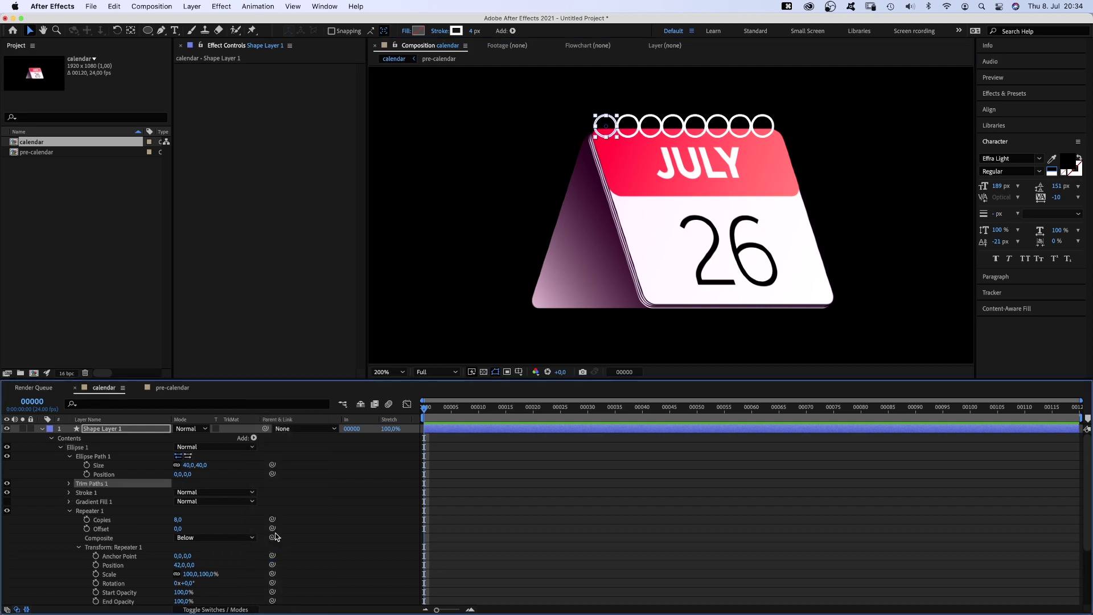
pyautogui.click(69, 512)
pyautogui.moveTo(85, 484); pyautogui.dragTo(86, 516)
pyautogui.click(69, 510)
# - Set the Trim Paths end to 80% and its offset to -95° so each ring has a gap
pyautogui.click(183, 528)
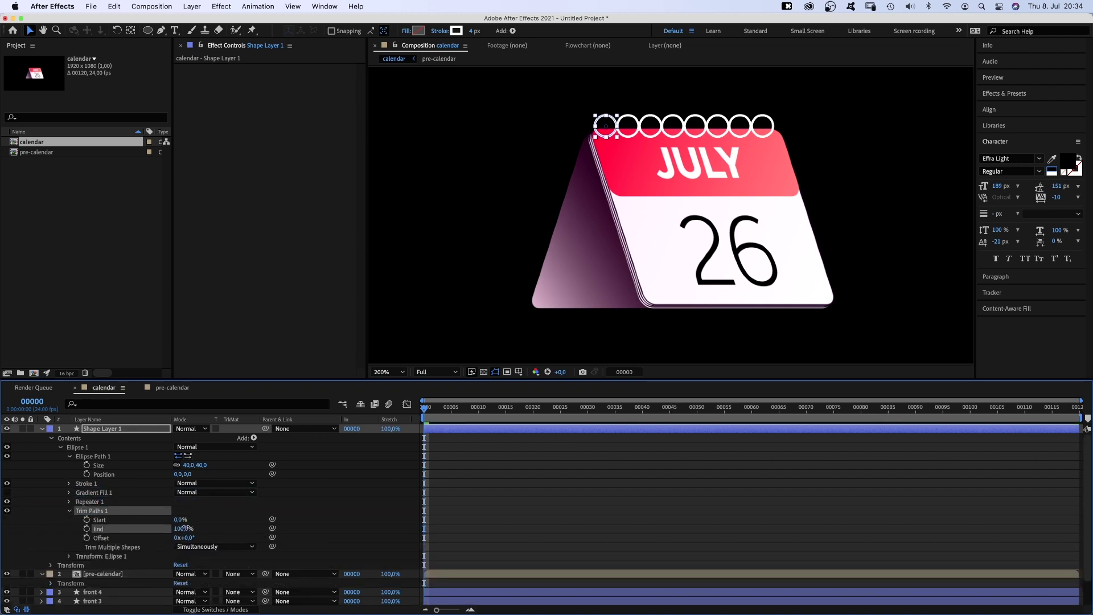
pyautogui.moveTo(179, 526); pyautogui.dragTo(179, 537)
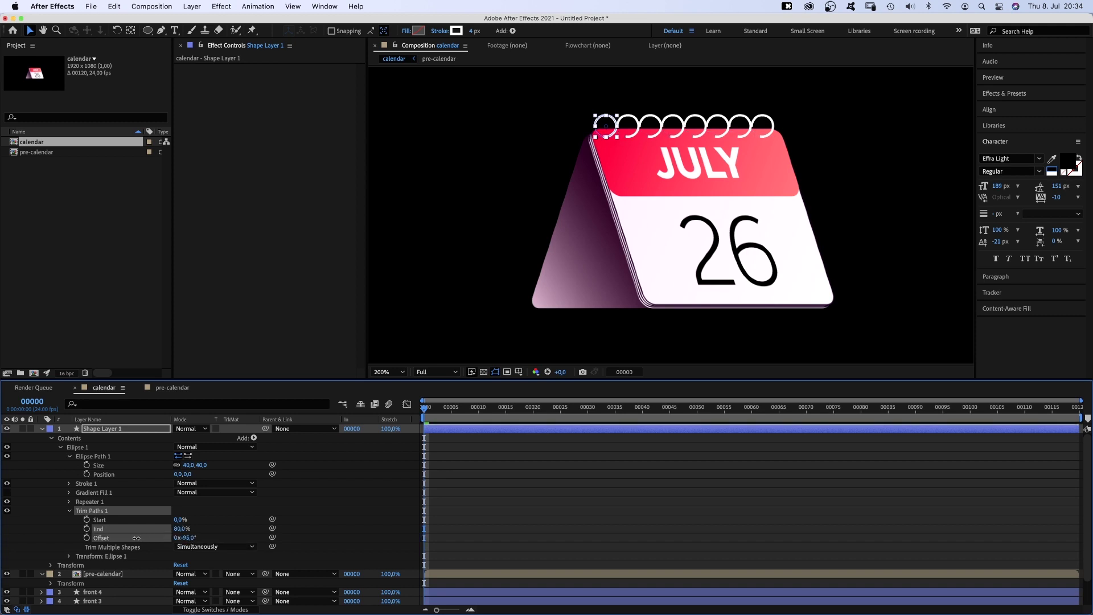
pyautogui.click(136, 538)
pyautogui.click(69, 512)
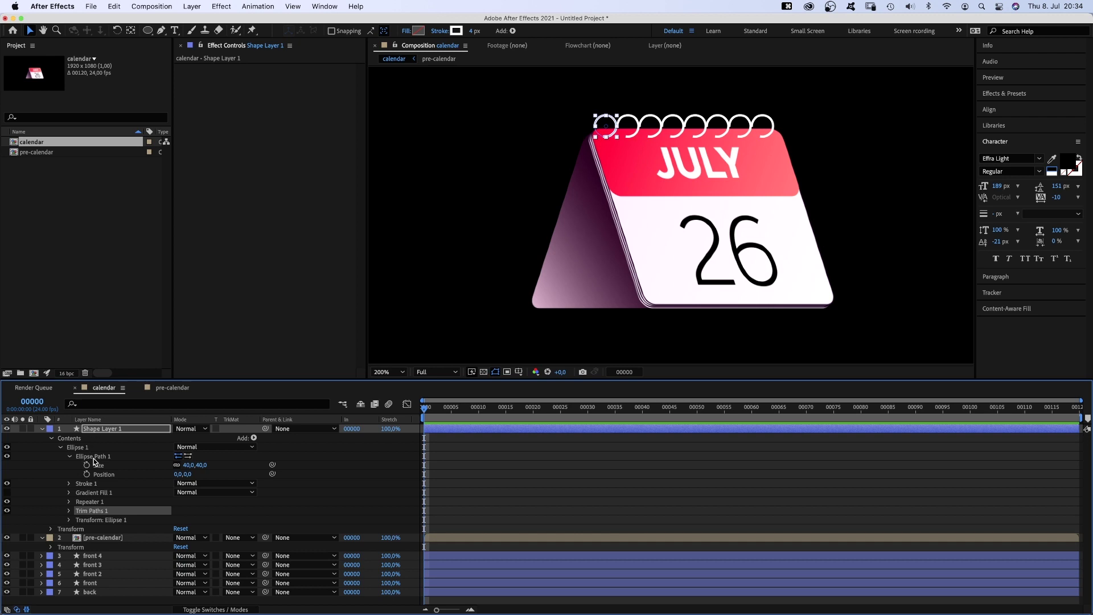
# - Fine-tune the vertical position of the ring row on the header's top edge
pyautogui.click(94, 457)
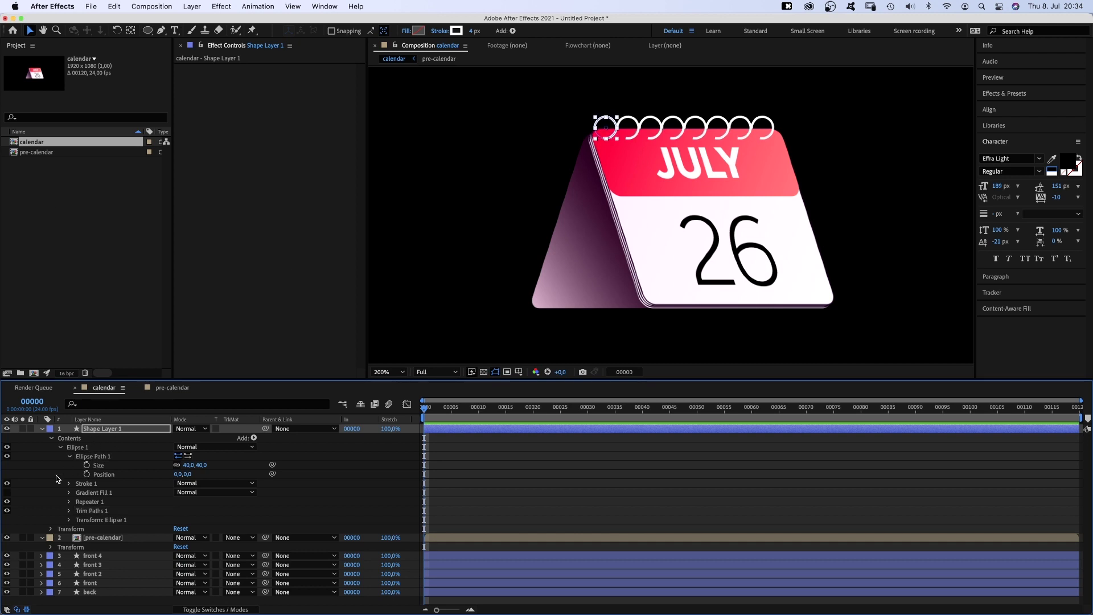
pyautogui.moveTo(635, 178); pyautogui.dragTo(636, 177)
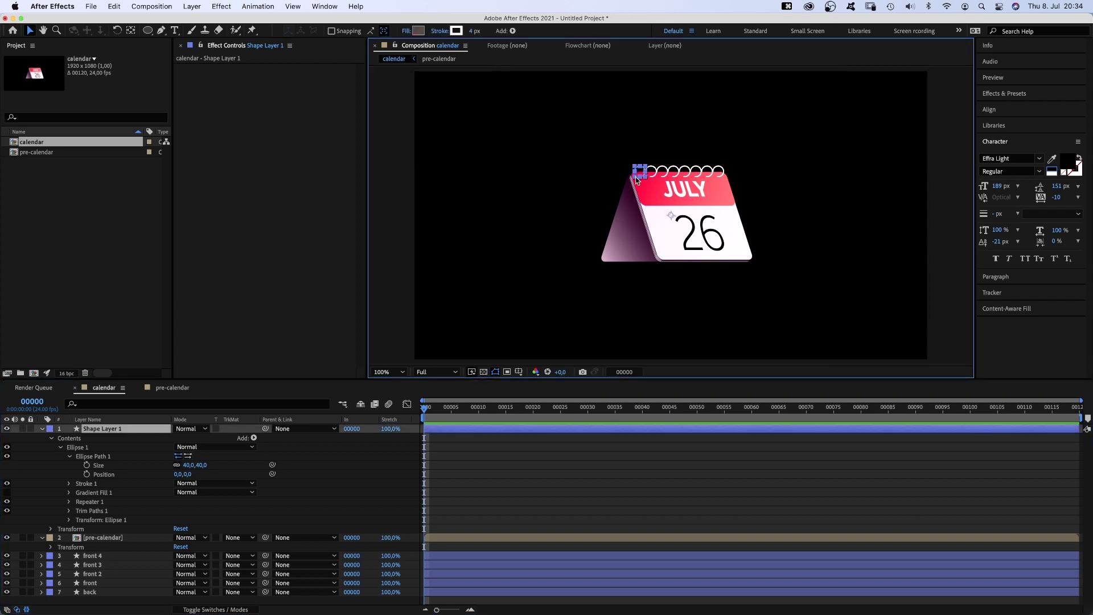
pyautogui.press('Up')
pyautogui.press('Up')
pyautogui.press('Up')
pyautogui.press('Up')
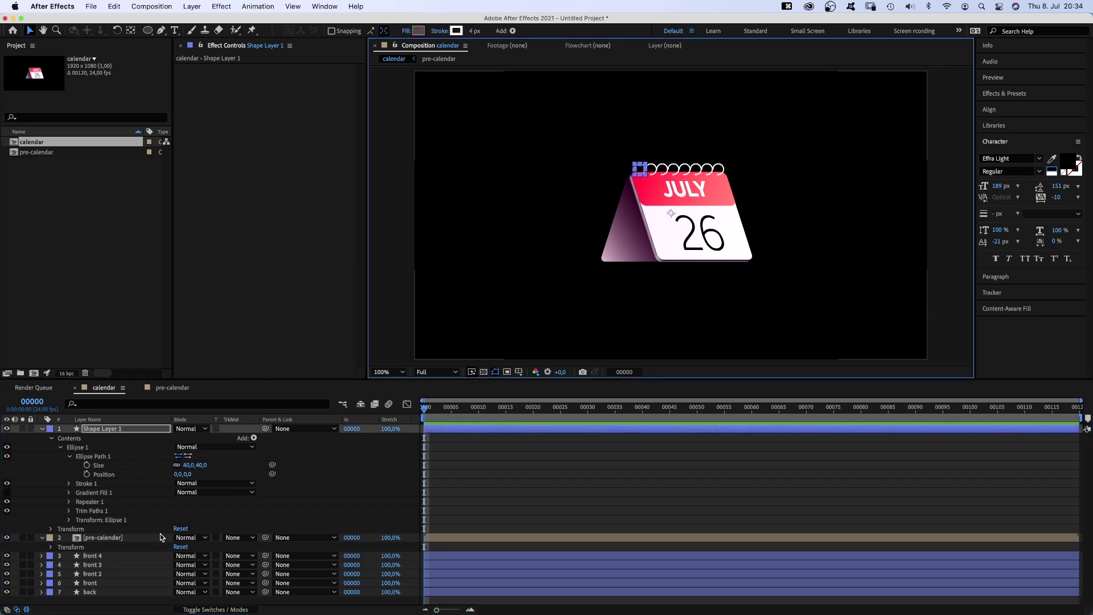
# - Set the rings' Trim Paths offset to -115° and nudge the ring row vertically to fit the page edge
pyautogui.click(69, 511)
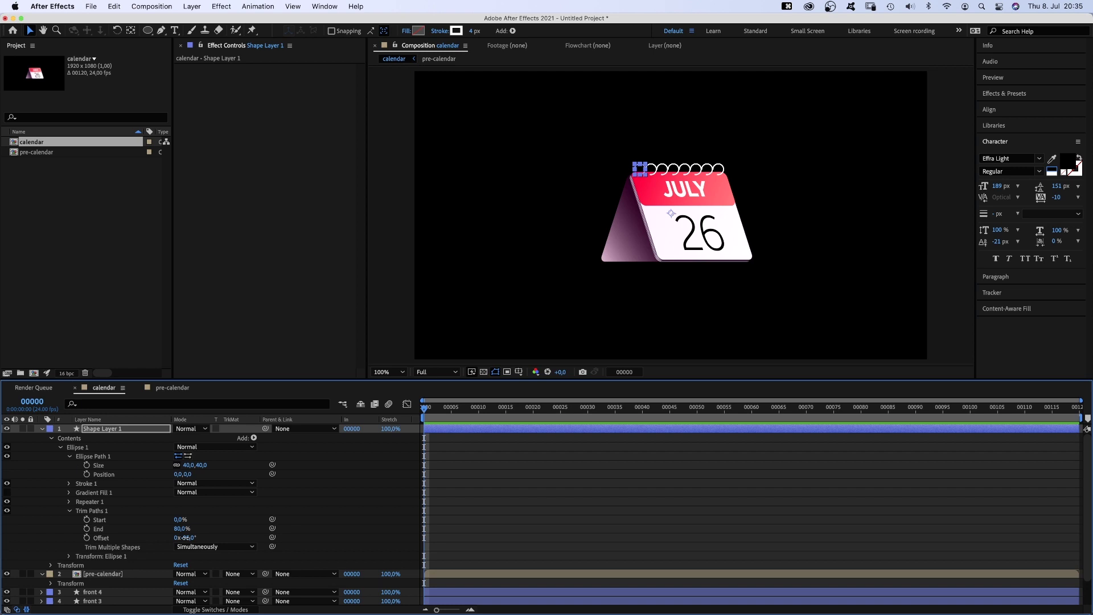
pyautogui.moveTo(186, 538); pyautogui.dragTo(176, 538)
pyautogui.press('Down')
pyautogui.press('Down')
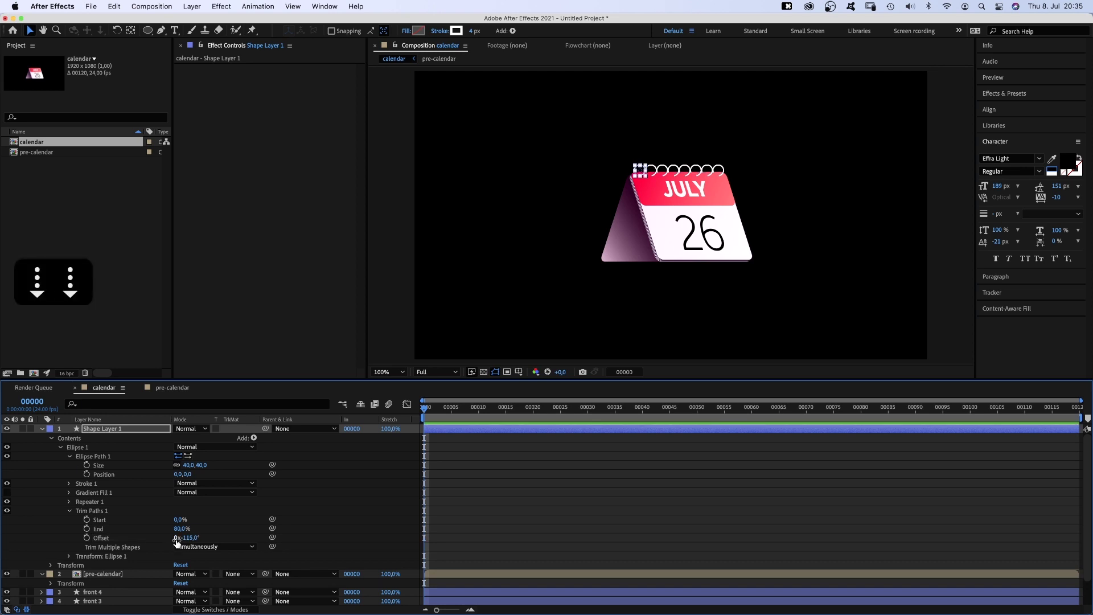
pyautogui.press('Up')
# - Collapse the ring shape layer and rename it spiral
pyautogui.click(44, 428)
pyautogui.click(42, 429)
pyautogui.click(100, 428)
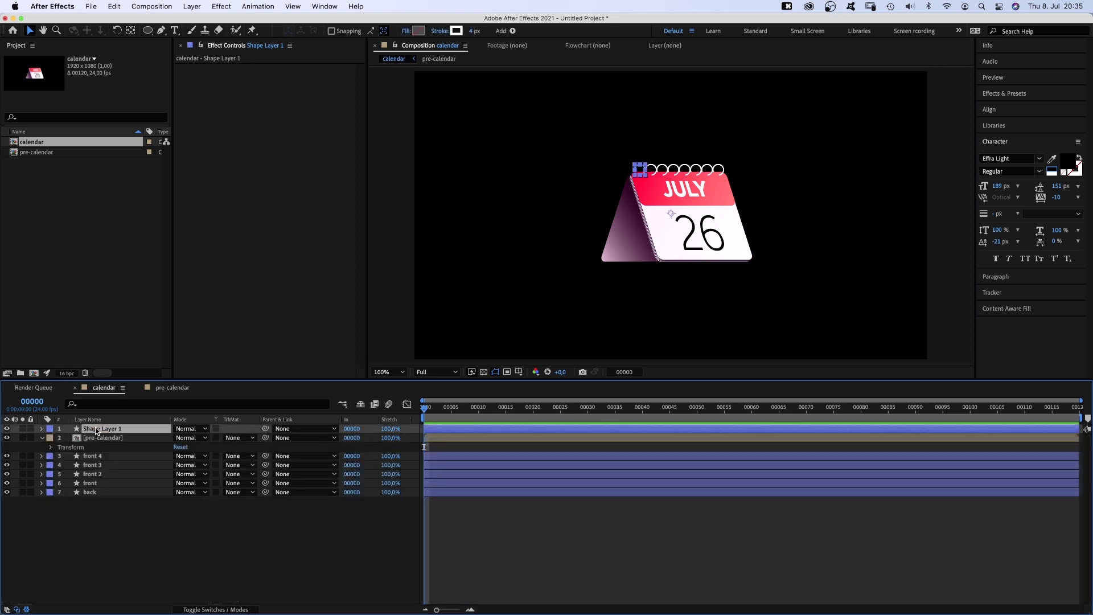
pyautogui.press('Return')
pyautogui.write('spiral')
pyautogui.press('Return')
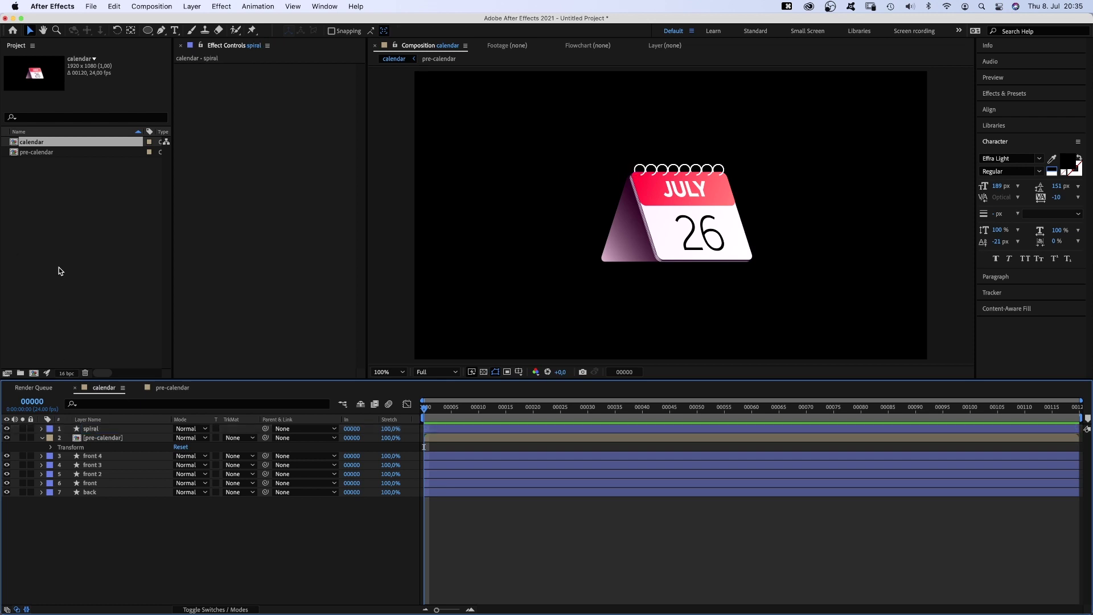
# - Duplicate the pre-calendar composition and change the date in the copy from 26 to 25
pyautogui.click(37, 153)
pyautogui.press('super+d')
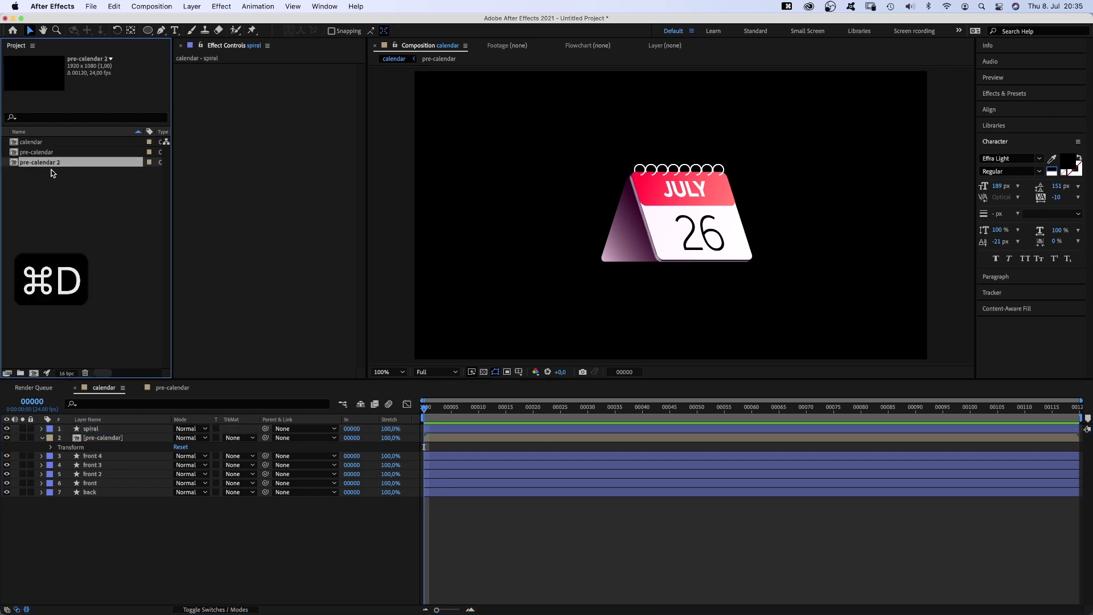
pyautogui.doubleClick(39, 163)
pyautogui.doubleClick(727, 234)
pyautogui.press('BackSpace')
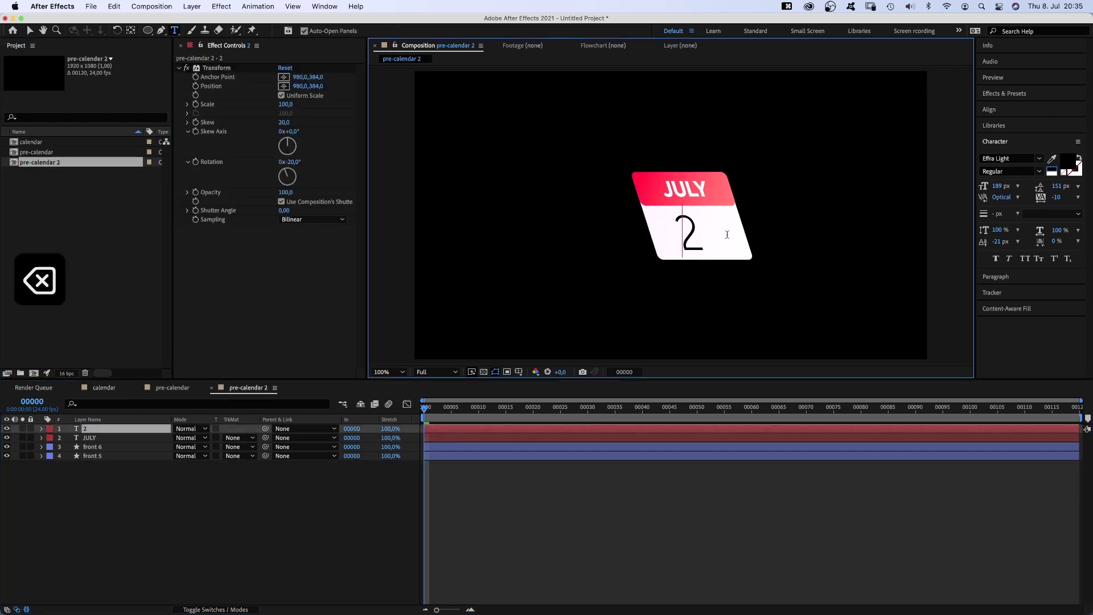
pyautogui.write('5')
pyautogui.click(184, 534)
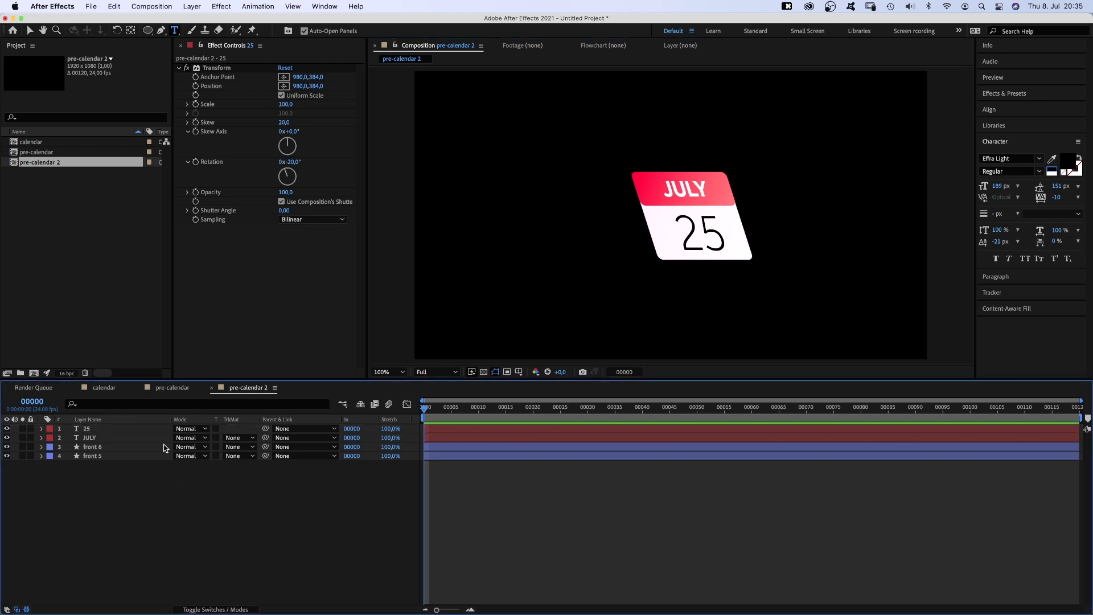
# - Rename the original page composition pre-calendar 26 and the duplicate pre-calendar 25
pyautogui.click(37, 151)
pyautogui.press('Return')
pyautogui.write('26')
pyautogui.press('Return')
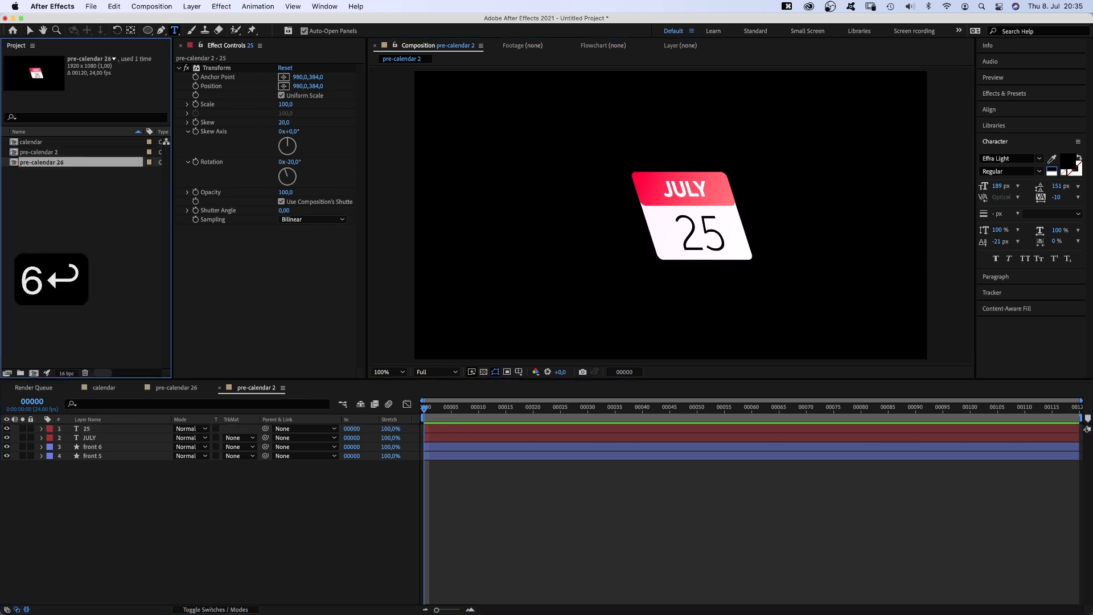
pyautogui.press('Up')
pyautogui.press('Return')
pyautogui.write('5')
pyautogui.press('Return')
# - Place pre-calendar 25 above pre-calendar 26 in the calendar composition and apply the CC Page Turn effect to it
pyautogui.doubleClick(33, 144)
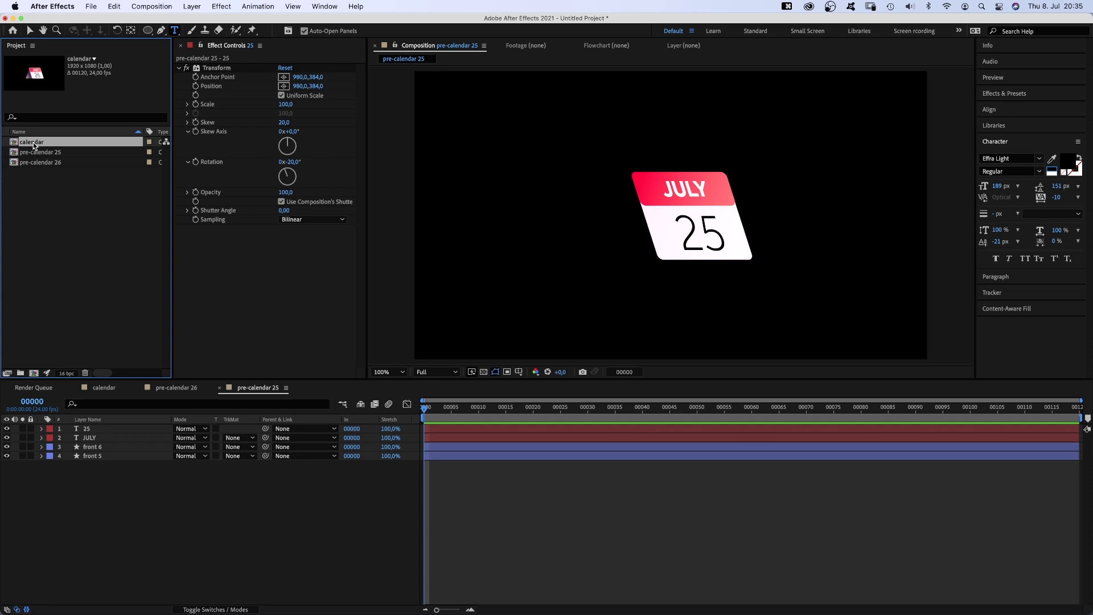
pyautogui.moveTo(40, 152); pyautogui.dragTo(125, 439)
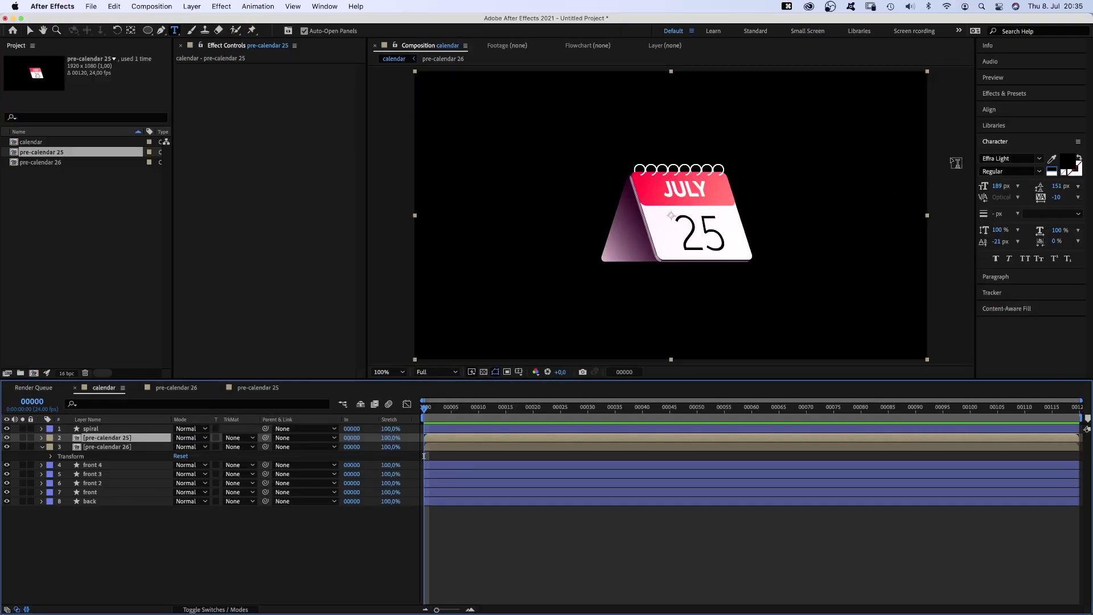
pyautogui.click(1015, 93)
pyautogui.click(1019, 107)
pyautogui.write('cc')
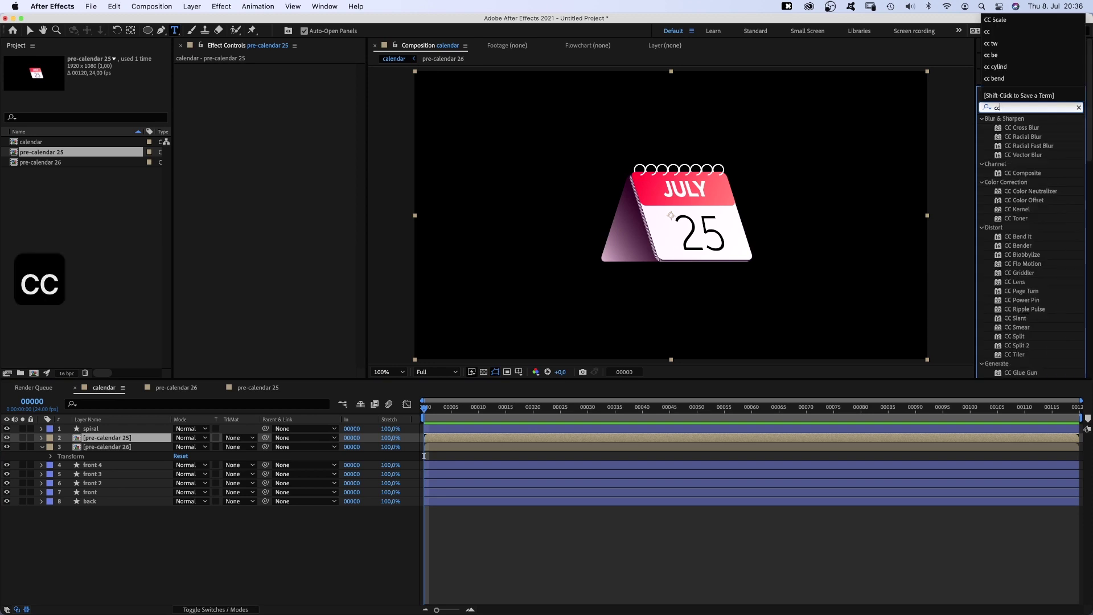
pyautogui.write(' page')
pyautogui.moveTo(1002, 130); pyautogui.dragTo(874, 161)
pyautogui.press('v')
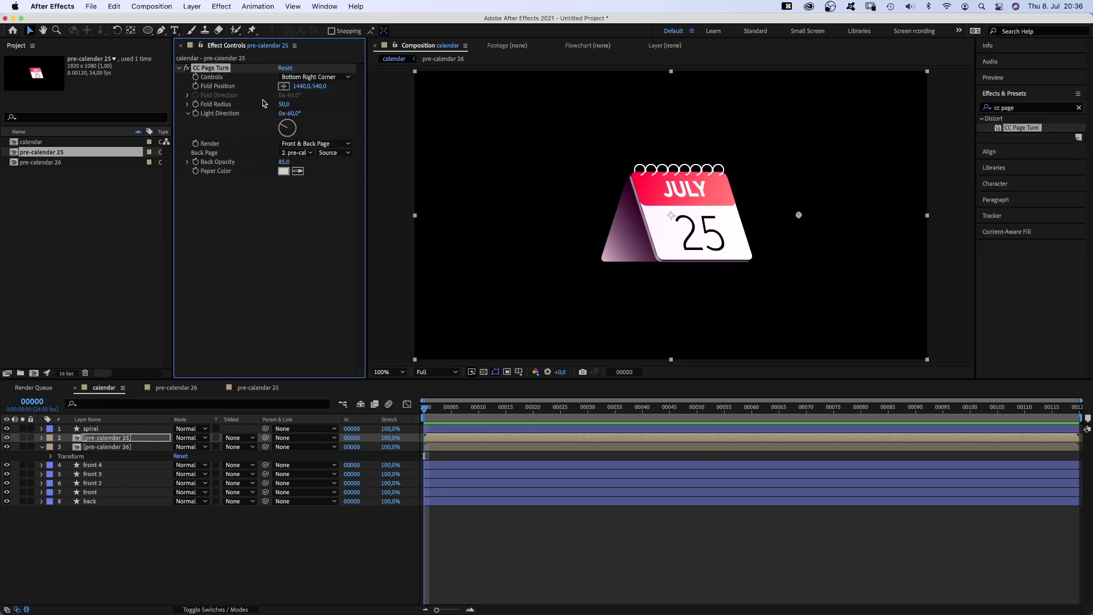
# - Switch the page turn's controls to Classic UI and set the fold direction to 30°
pyautogui.click(302, 77)
pyautogui.click(302, 87)
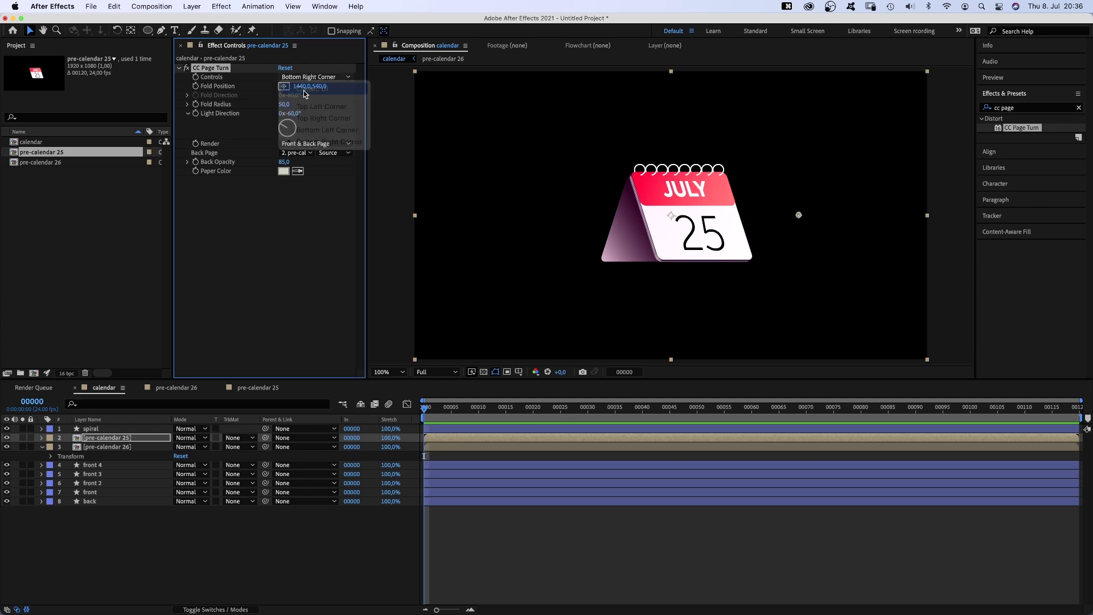
pyautogui.moveTo(288, 98); pyautogui.dragTo(340, 96)
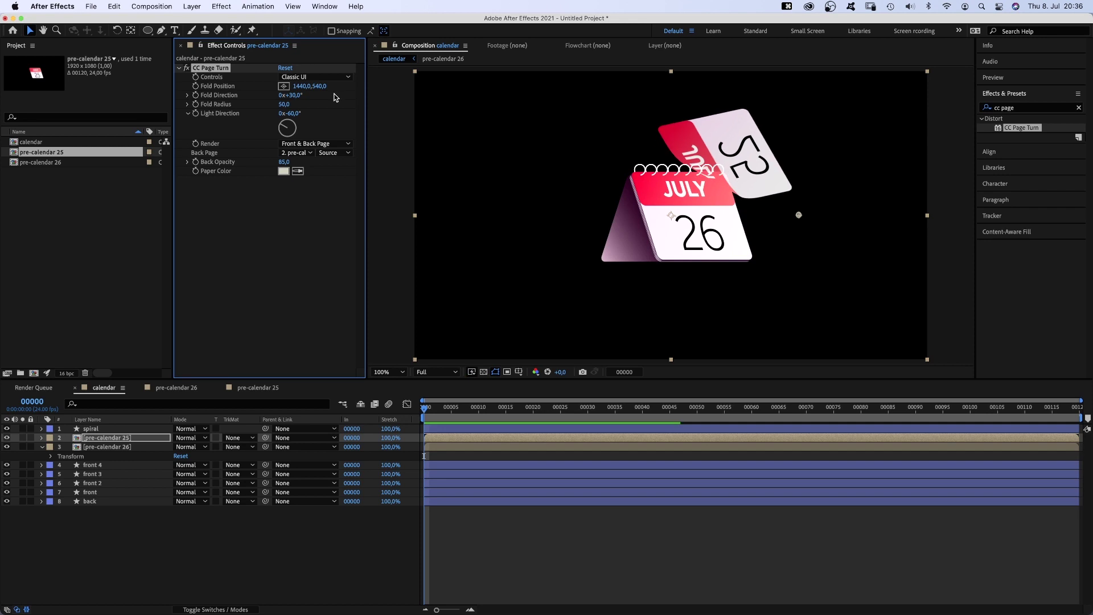
# - Place the page turn's fold position on the page at about 1028, 558 and set the fold radius to 103.9
pyautogui.click(284, 86)
pyautogui.click(683, 229)
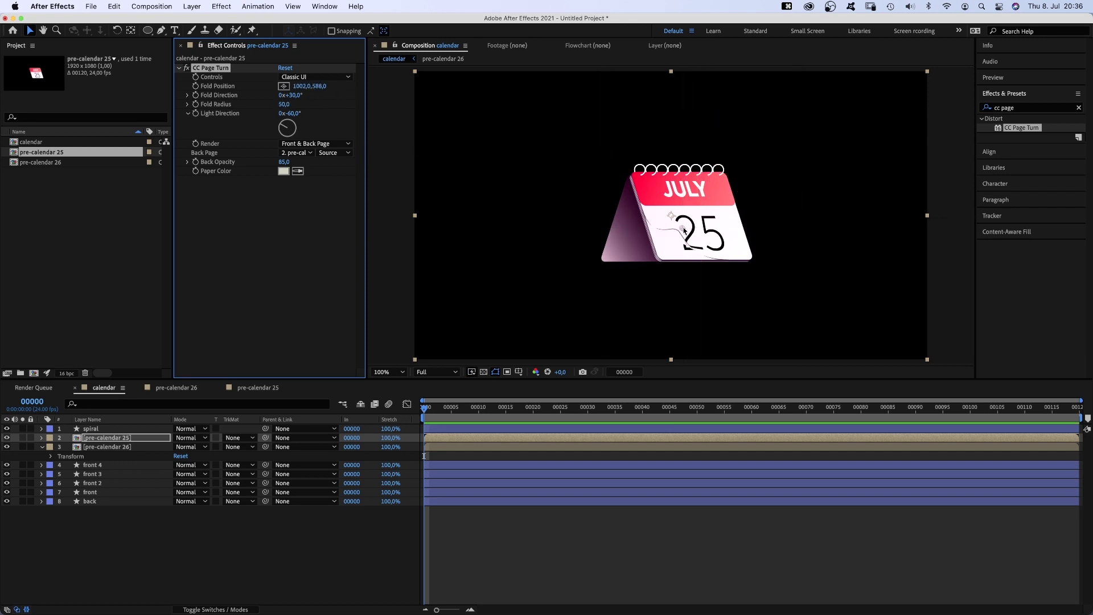
pyautogui.moveTo(684, 230); pyautogui.dragTo(690, 223)
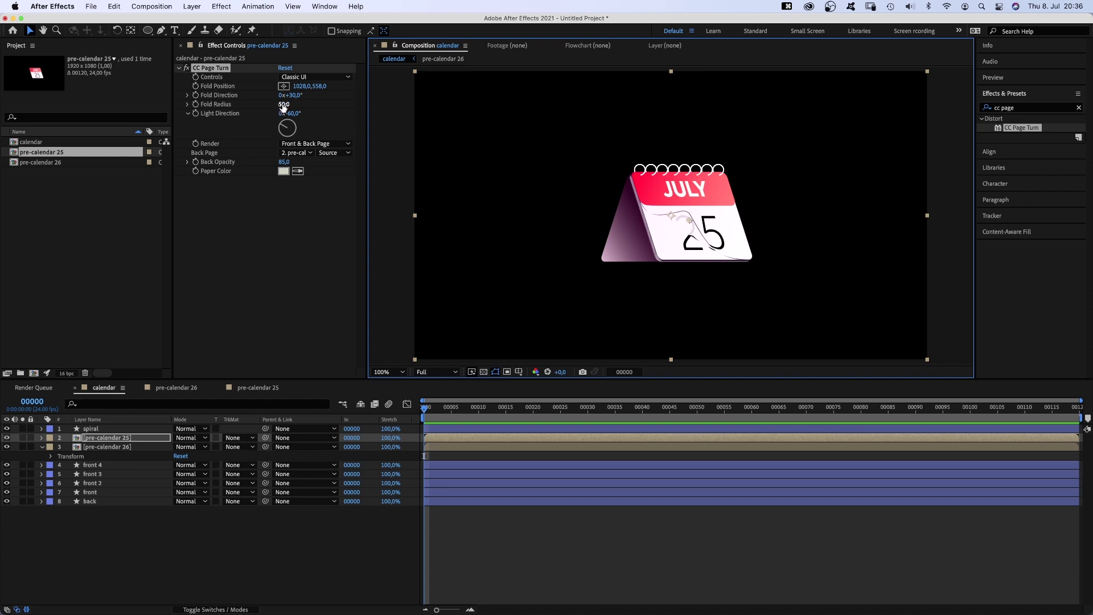
pyautogui.moveTo(283, 106); pyautogui.dragTo(549, 86)
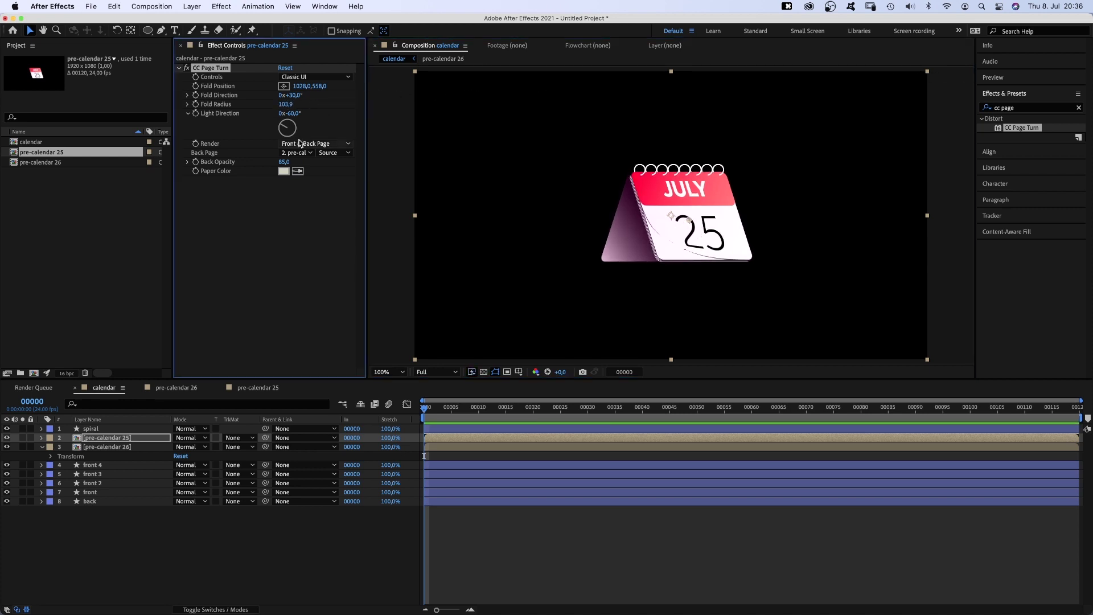
# - Set the page turn's back opacity to 100 and its paper color to pink DFB8C3
pyautogui.moveTo(283, 162); pyautogui.dragTo(326, 164)
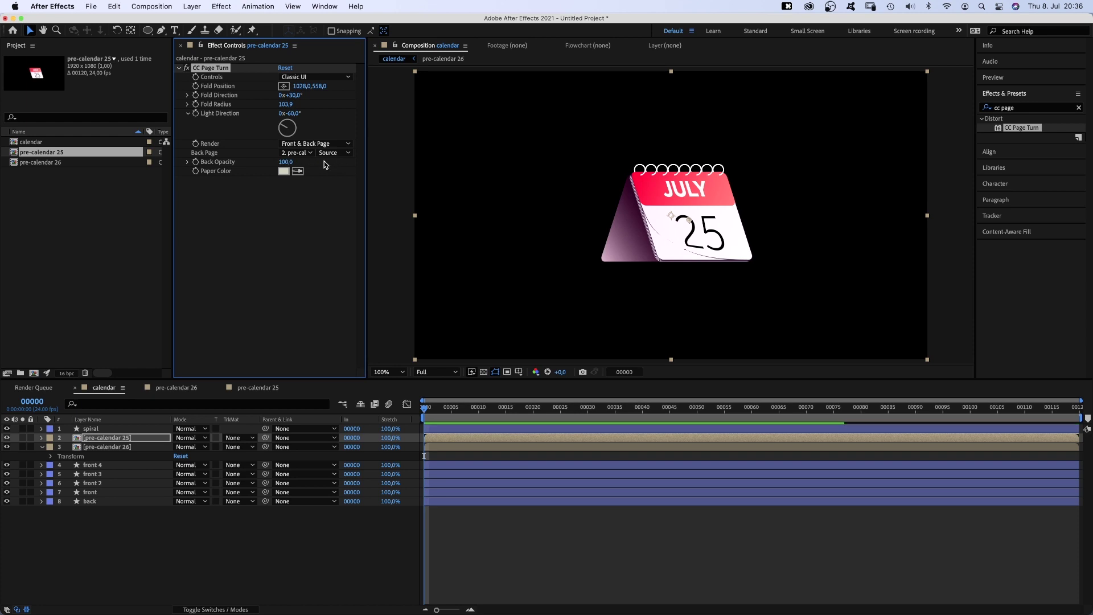
pyautogui.click(283, 172)
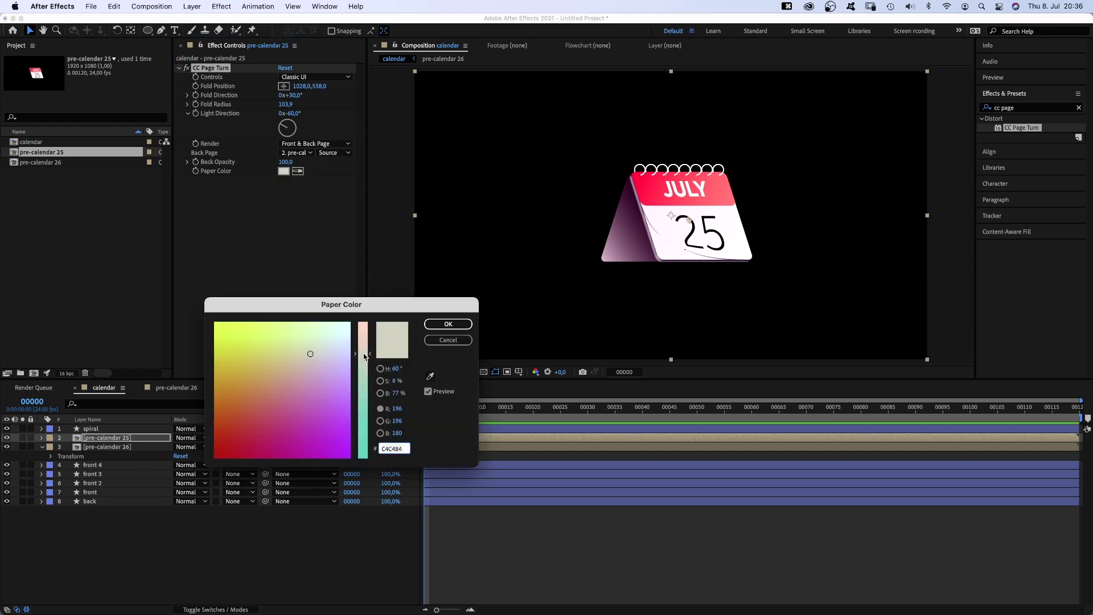
pyautogui.moveTo(364, 356)
pyautogui.mouseDown()
pyautogui.moveTo(355, 338)
pyautogui.moveTo(317, 359)
pyautogui.mouseUp()
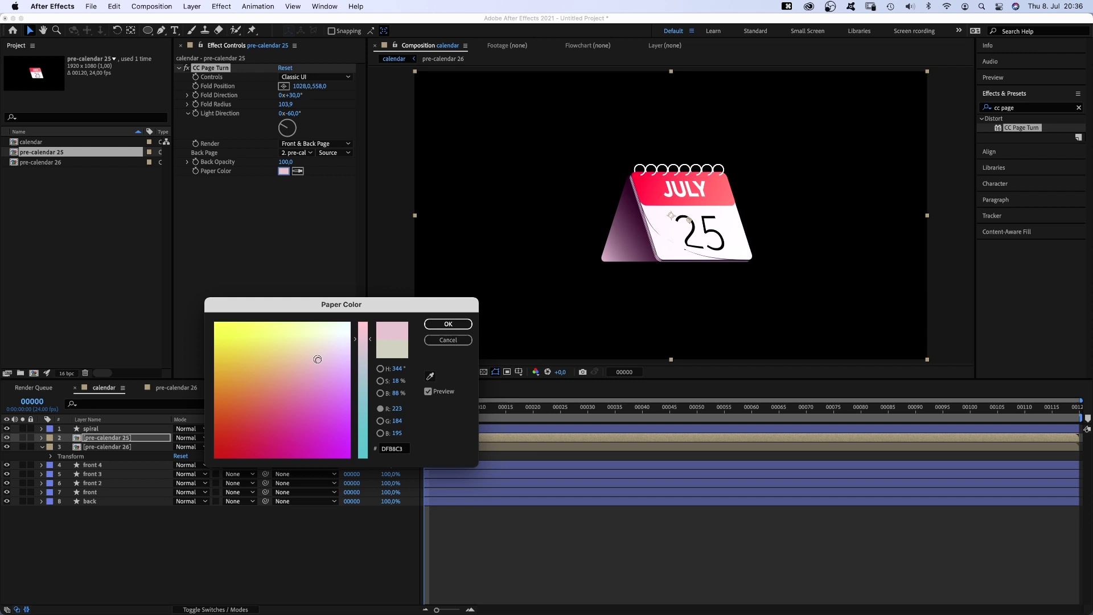
pyautogui.click(444, 324)
# - Set the page turn's light direction to 81° and its back page to None, with the fold at about 1084, 486
pyautogui.moveTo(288, 121); pyautogui.dragTo(292, 126)
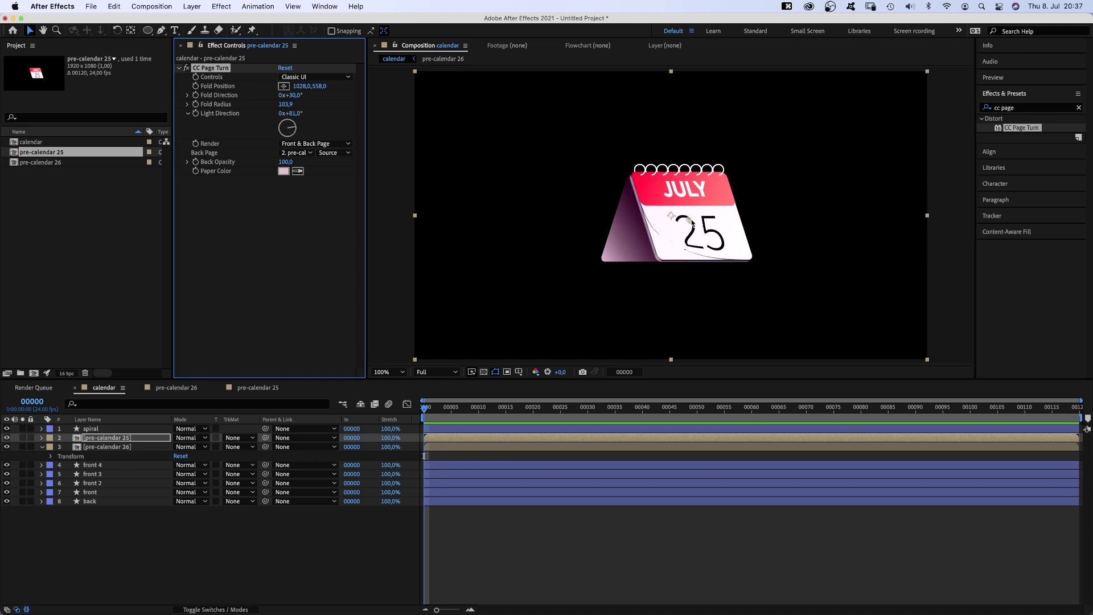
pyautogui.moveTo(692, 224); pyautogui.dragTo(705, 202)
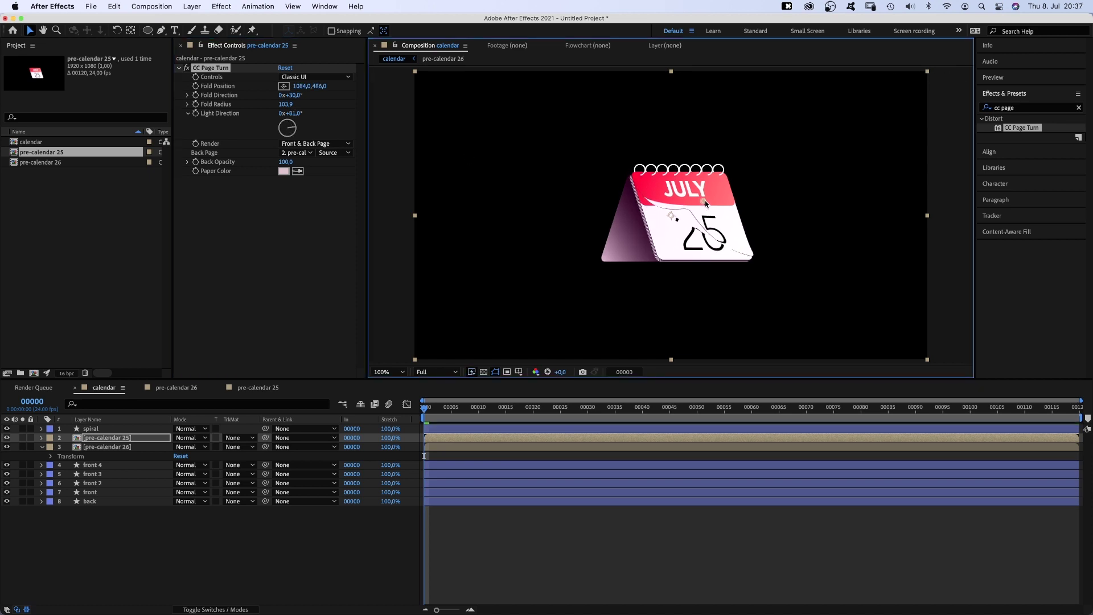
pyautogui.click(296, 152)
pyautogui.click(293, 163)
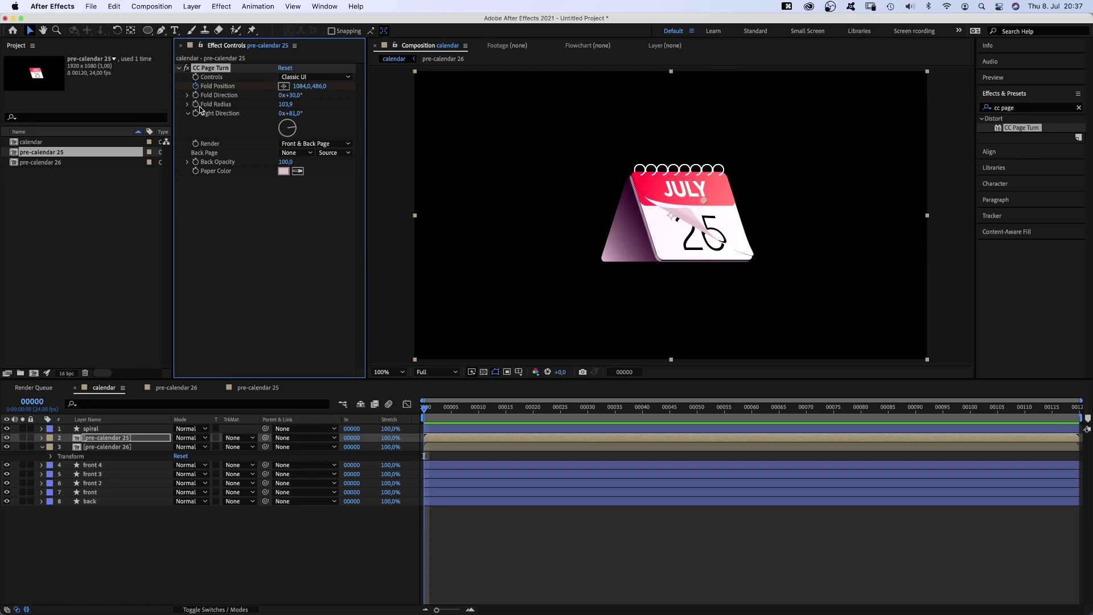
# - Keyframe the fold position from about 924, 700 at frame 0 to about 1092, 482 at frame 10
pyautogui.moveTo(704, 200); pyautogui.dragTo(663, 260)
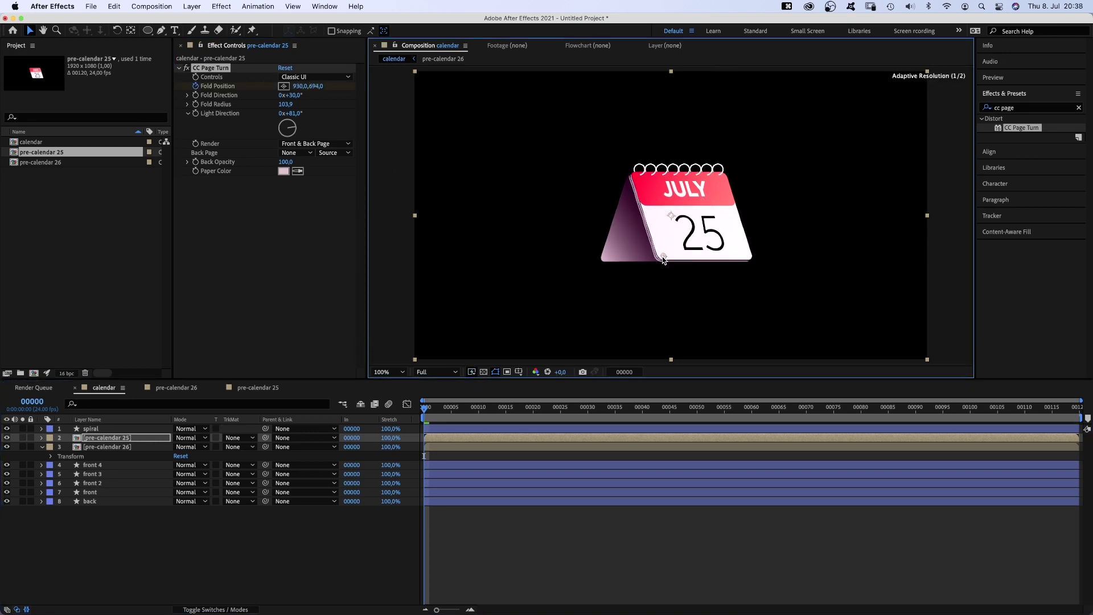
pyautogui.moveTo(443, 420); pyautogui.dragTo(477, 419)
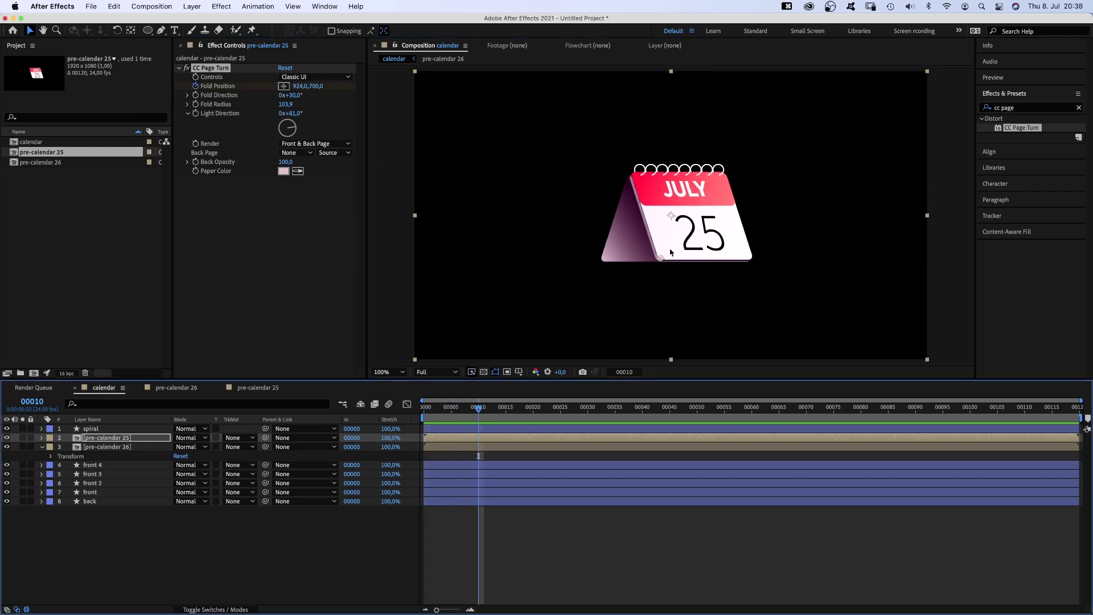
pyautogui.moveTo(660, 258); pyautogui.dragTo(705, 199)
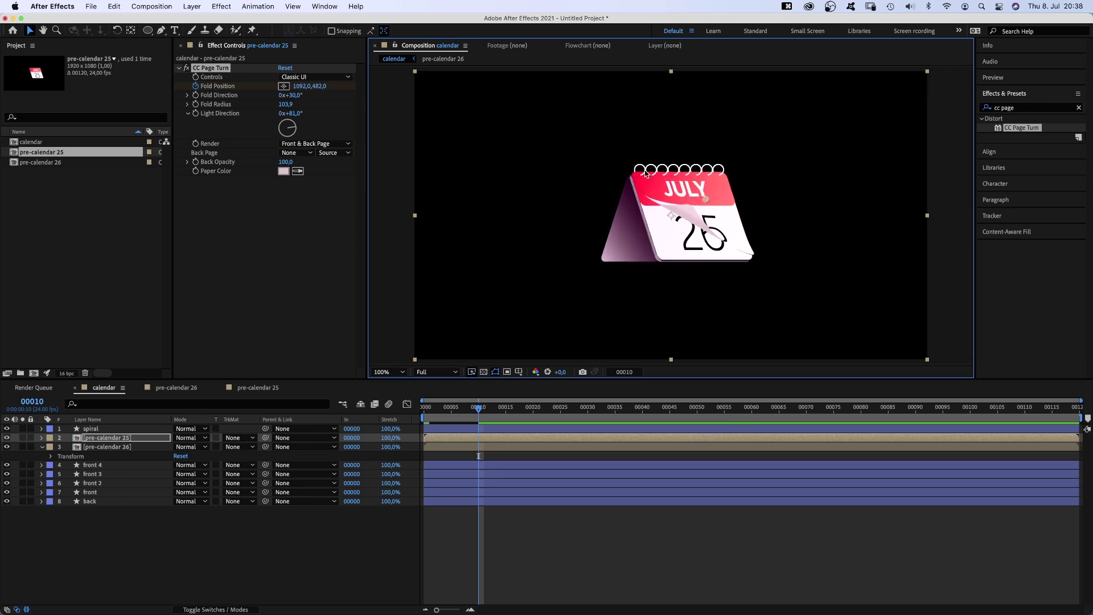
pyautogui.press('u')
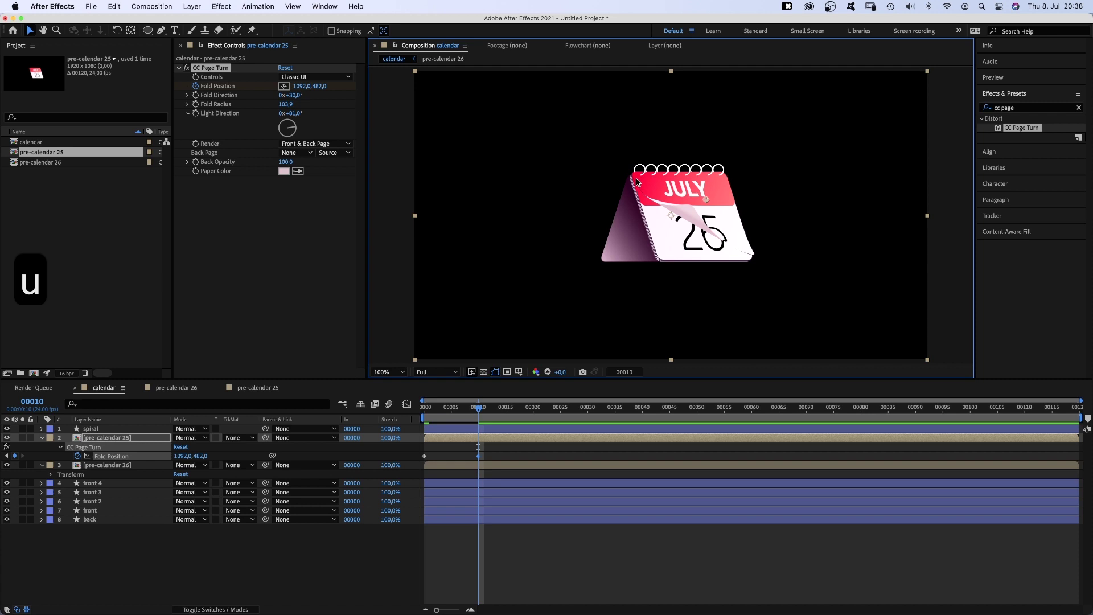
# - Ease the fold position keyframes in the speed graph so the fold starts slowly and accelerates sharply toward frame 10
pyautogui.moveTo(491, 465); pyautogui.dragTo(417, 453)
pyautogui.click(407, 405)
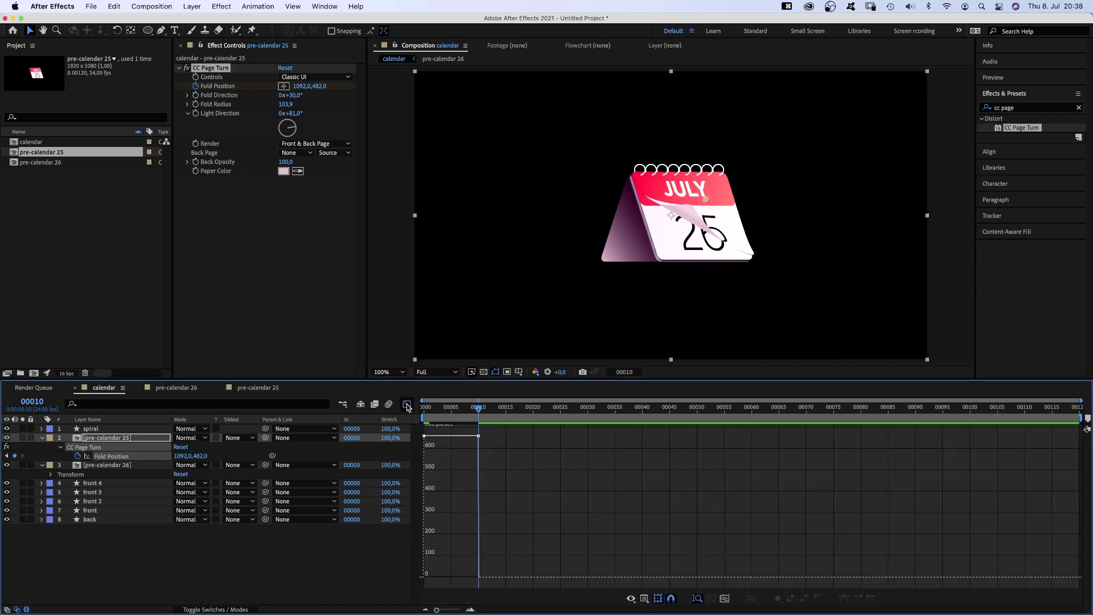
pyautogui.click(650, 601)
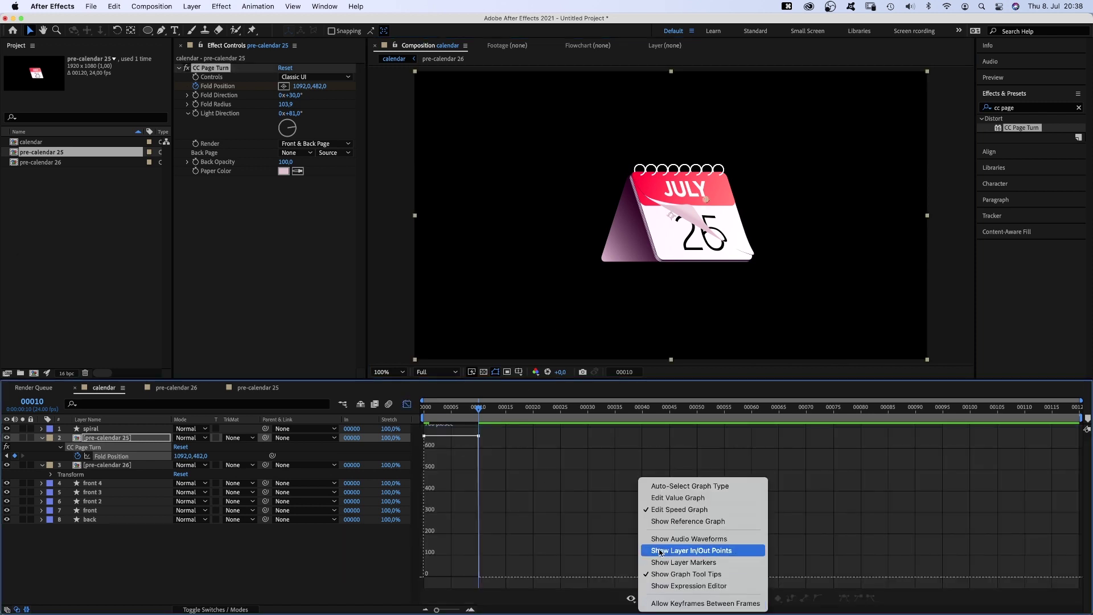
pyautogui.click(655, 509)
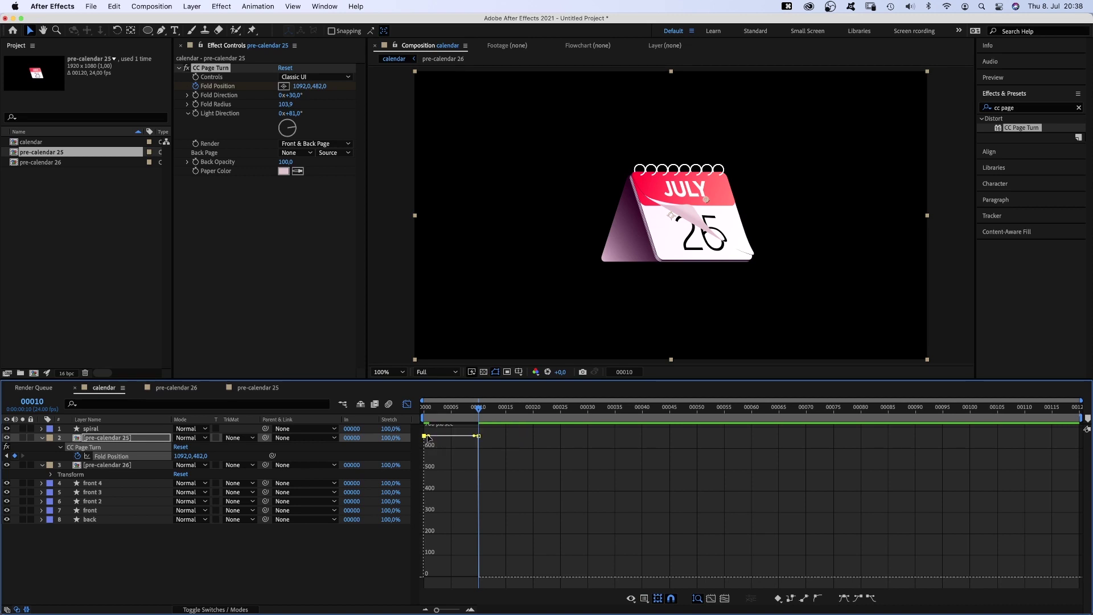
pyautogui.moveTo(428, 436); pyautogui.dragTo(620, 579)
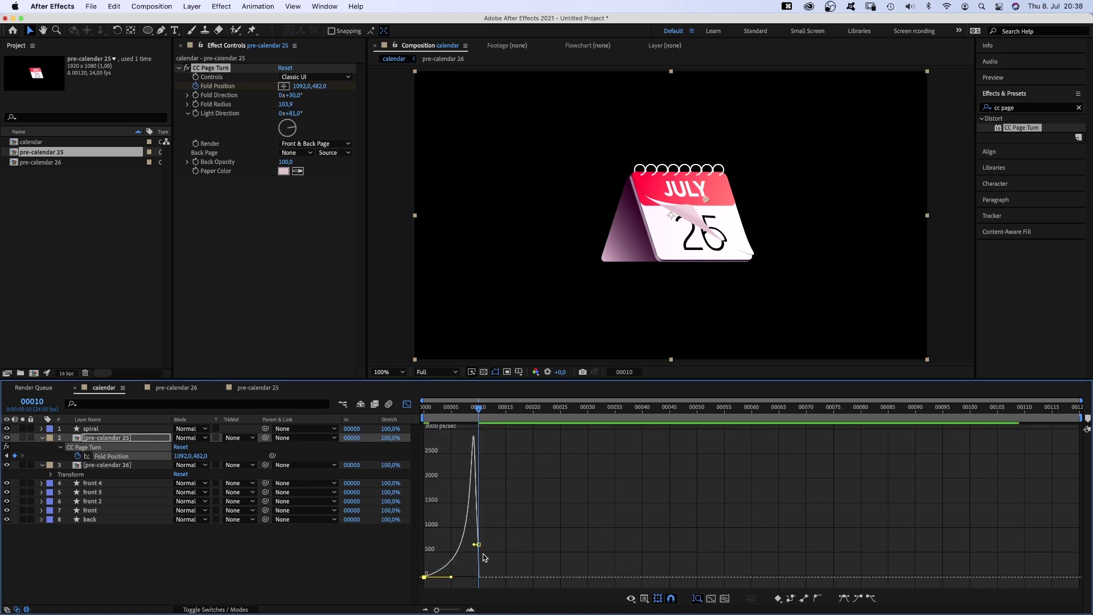
pyautogui.moveTo(474, 546); pyautogui.dragTo(481, 547)
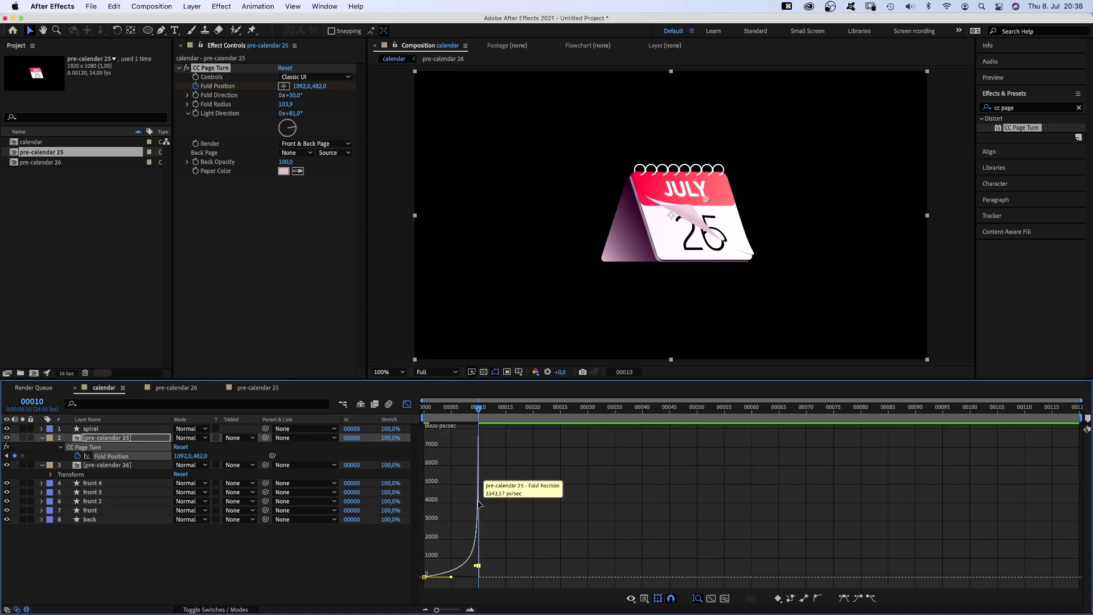
pyautogui.click(407, 403)
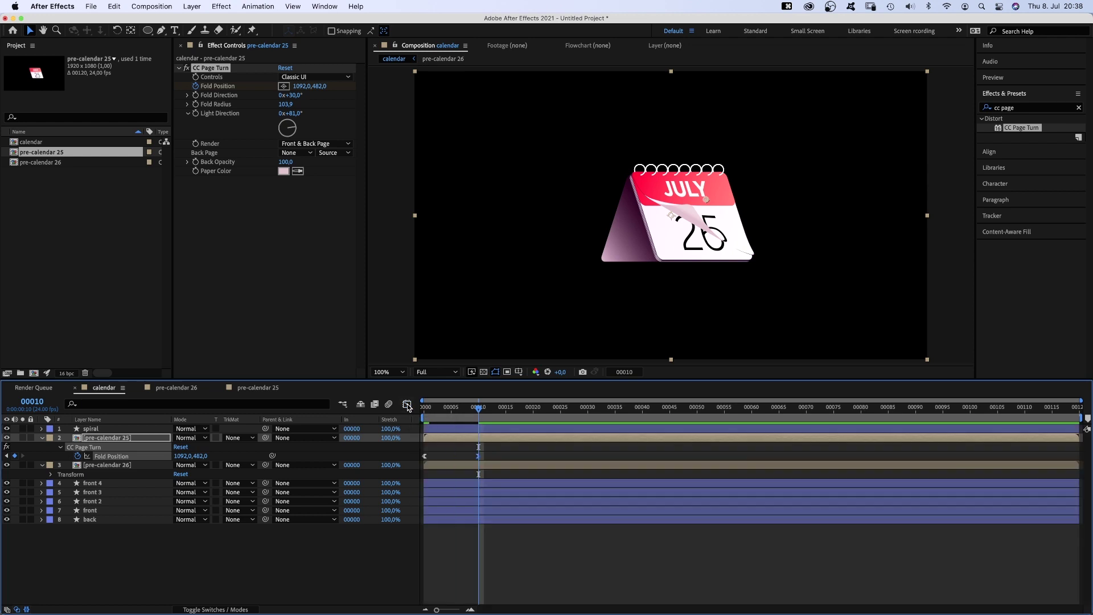
# - Split the pre-calendar 25 layer at frame 11 and move its second part above the spiral layer
pyautogui.click(486, 408)
pyautogui.click(495, 437)
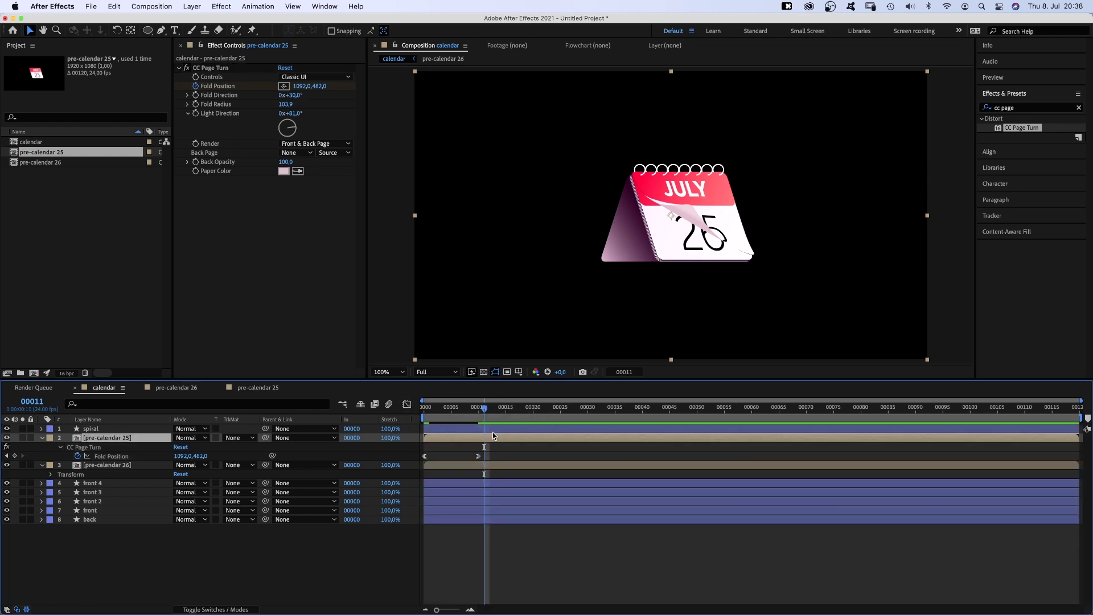
pyautogui.hotkey('ctrl', 'shift', 'd')
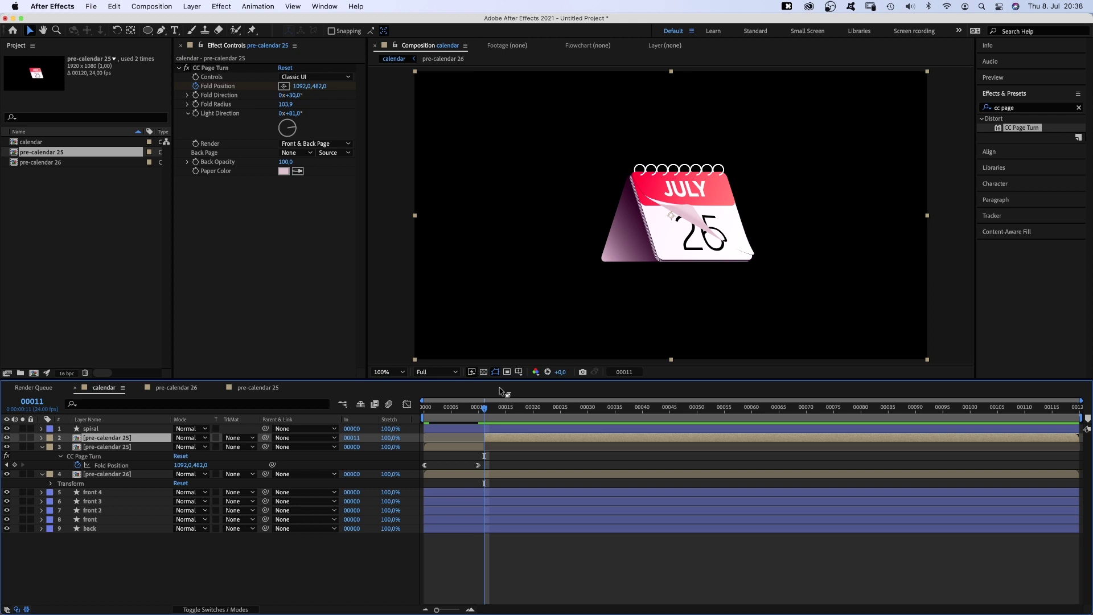
pyautogui.moveTo(109, 436); pyautogui.dragTo(111, 430)
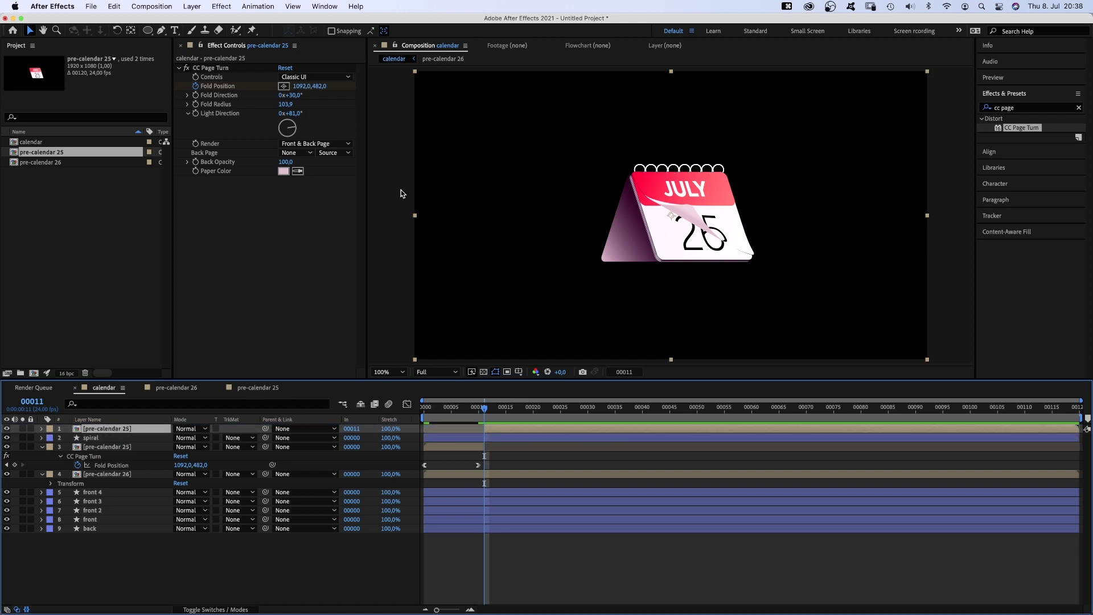
# - Keyframe the upper page's fold position at about 1206, 418 on frame 11 and about 1286, 360 on frame 13
pyautogui.click(283, 86)
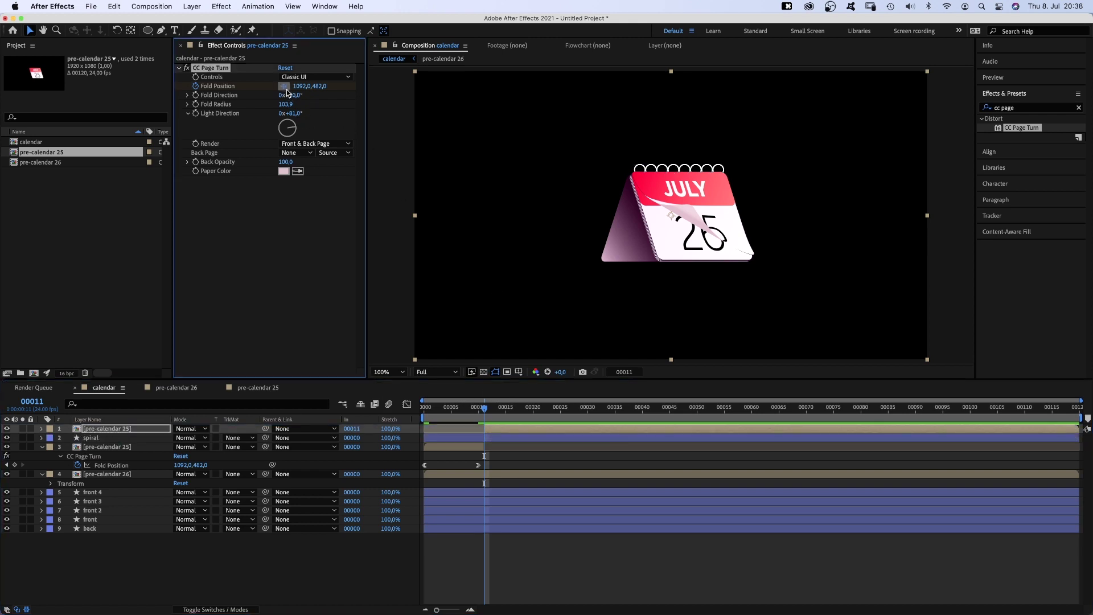
pyautogui.click(718, 189)
pyautogui.moveTo(718, 188); pyautogui.dragTo(736, 187)
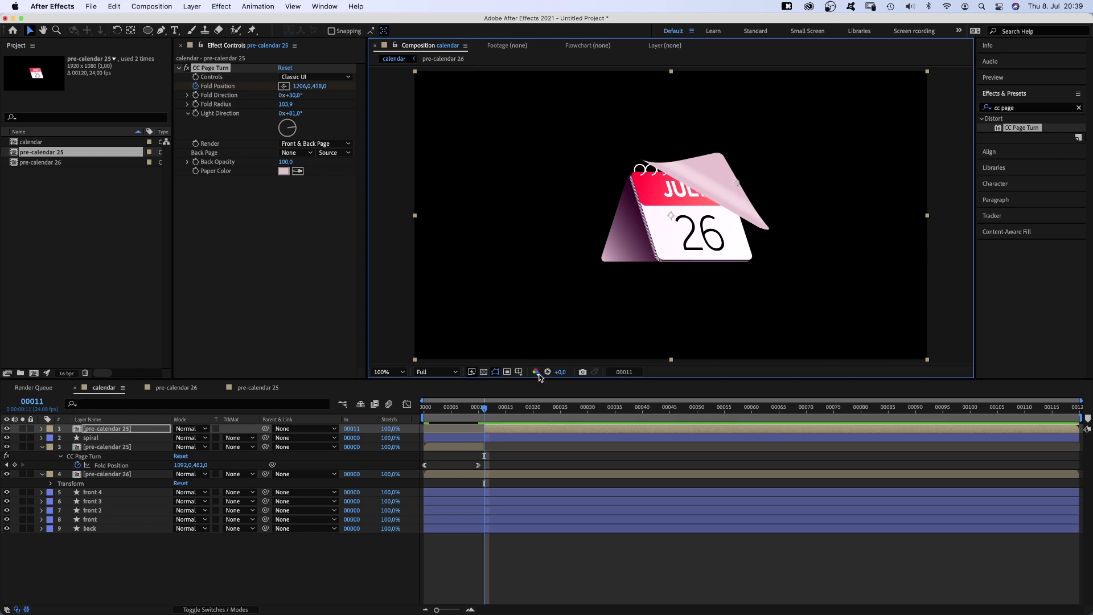
pyautogui.press('u')
pyautogui.click(492, 412)
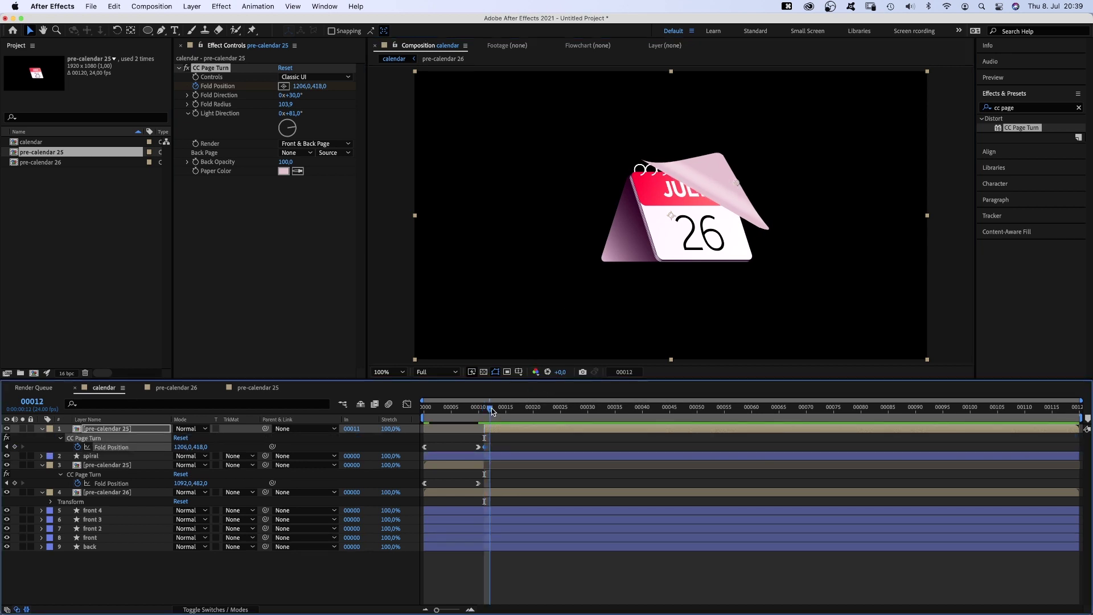
pyautogui.moveTo(737, 183); pyautogui.dragTo(747, 182)
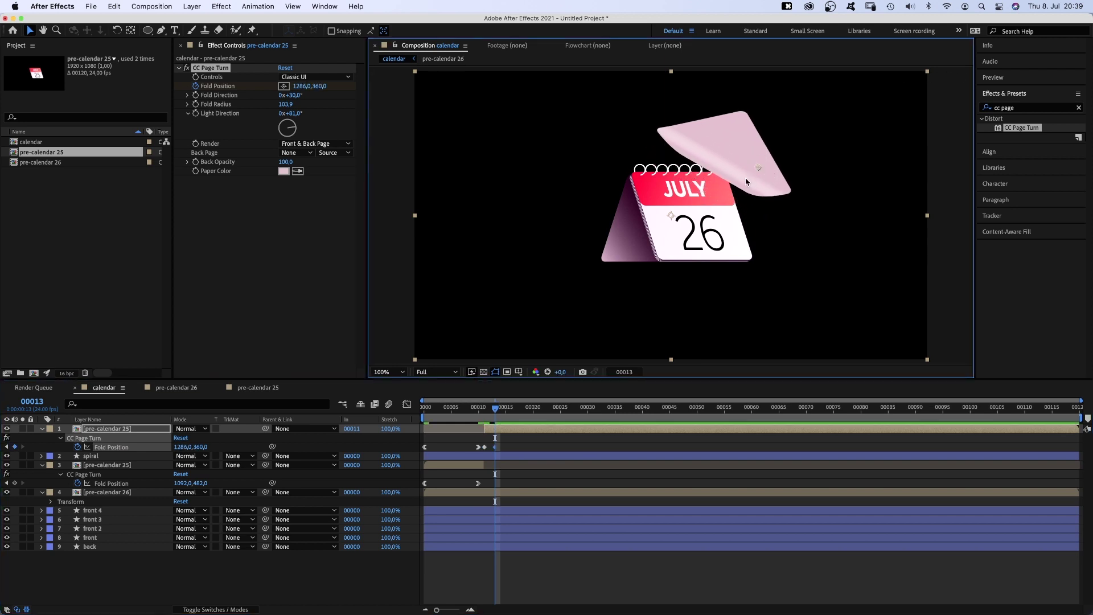
# - Split the upper pre-calendar 25 layer at frame 14 and make the new part a 3D layer
pyautogui.click(501, 411)
pyautogui.hotkey('ctrl', 'shift', 'd')
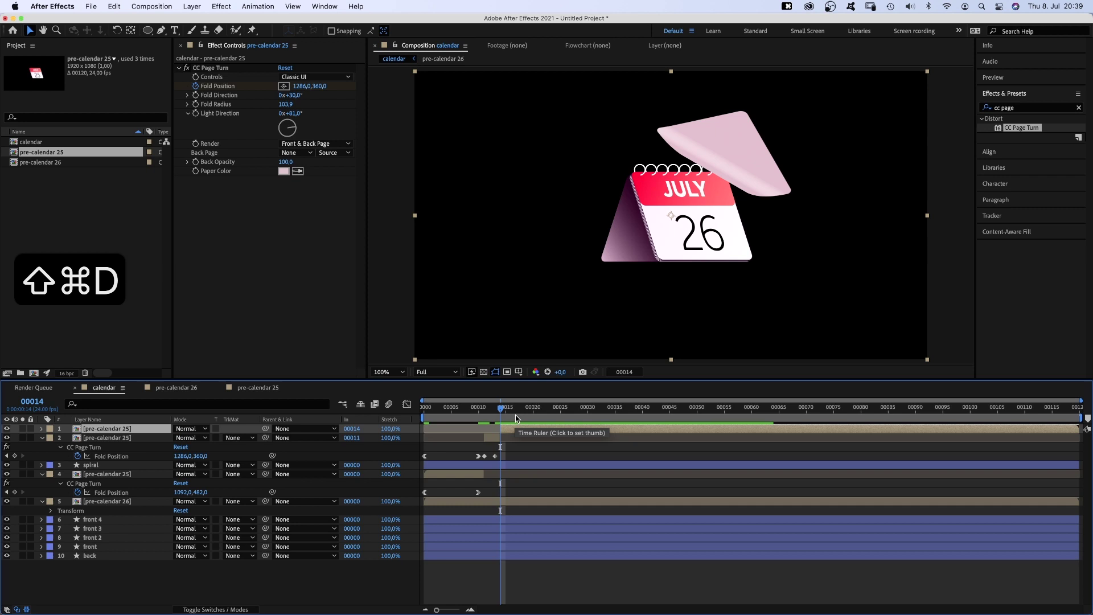
pyautogui.click(208, 610)
pyautogui.click(232, 429)
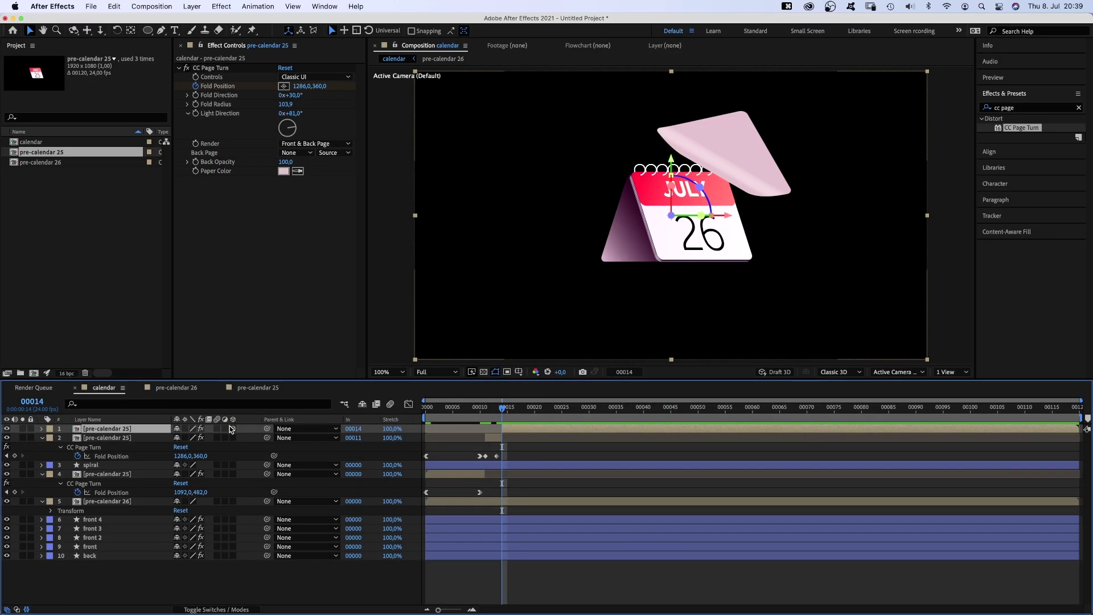
# - Add position and orientation keyframes to the 3D page layer at frame 14
pyautogui.press('r')
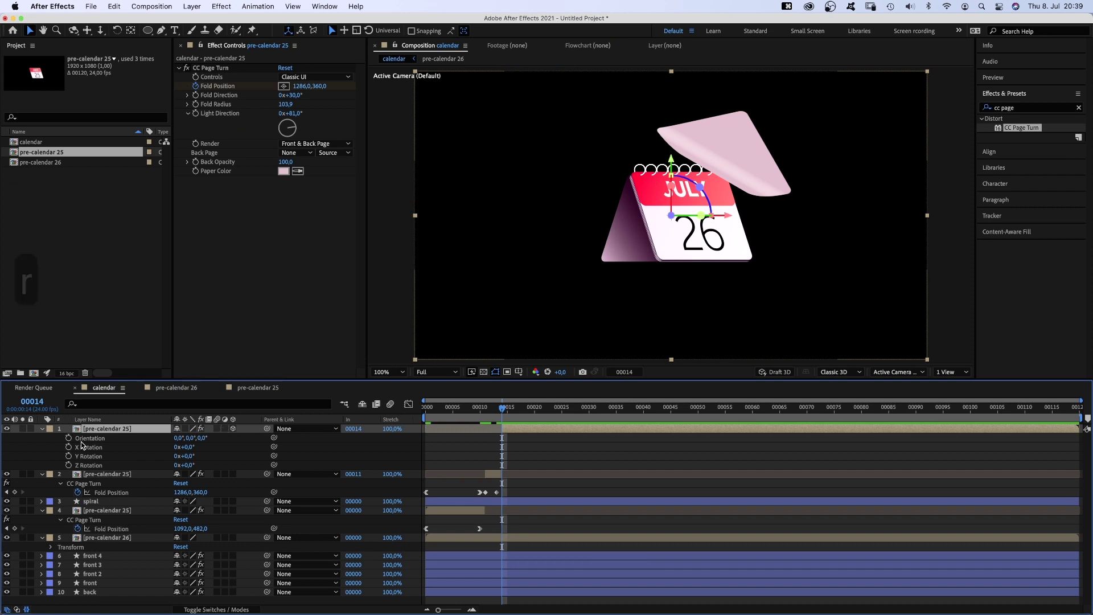
pyautogui.hotkey('shift', 'p')
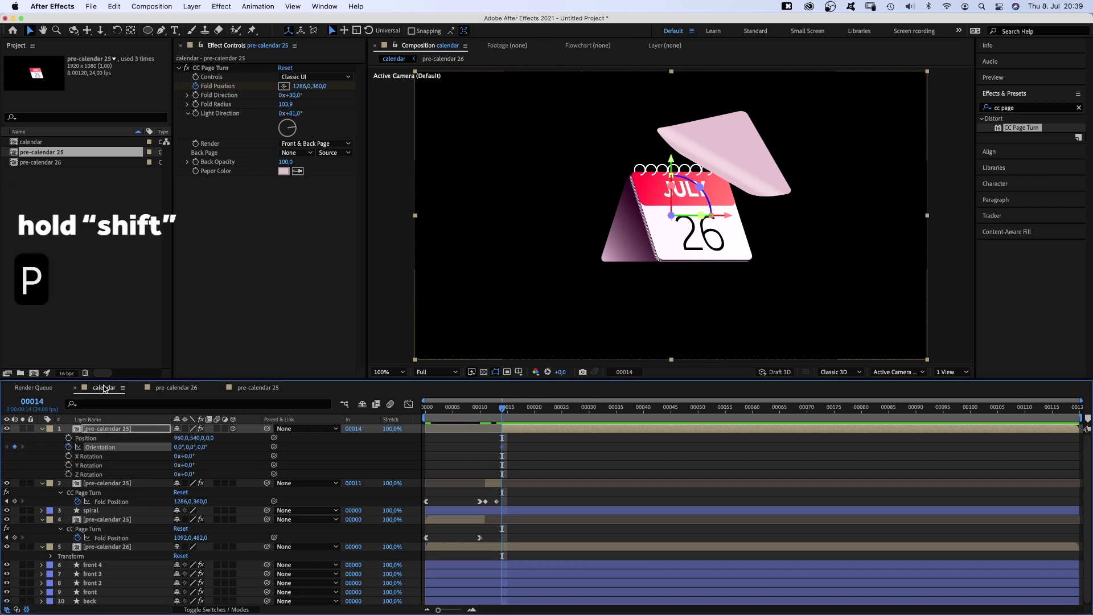
pyautogui.click(68, 438)
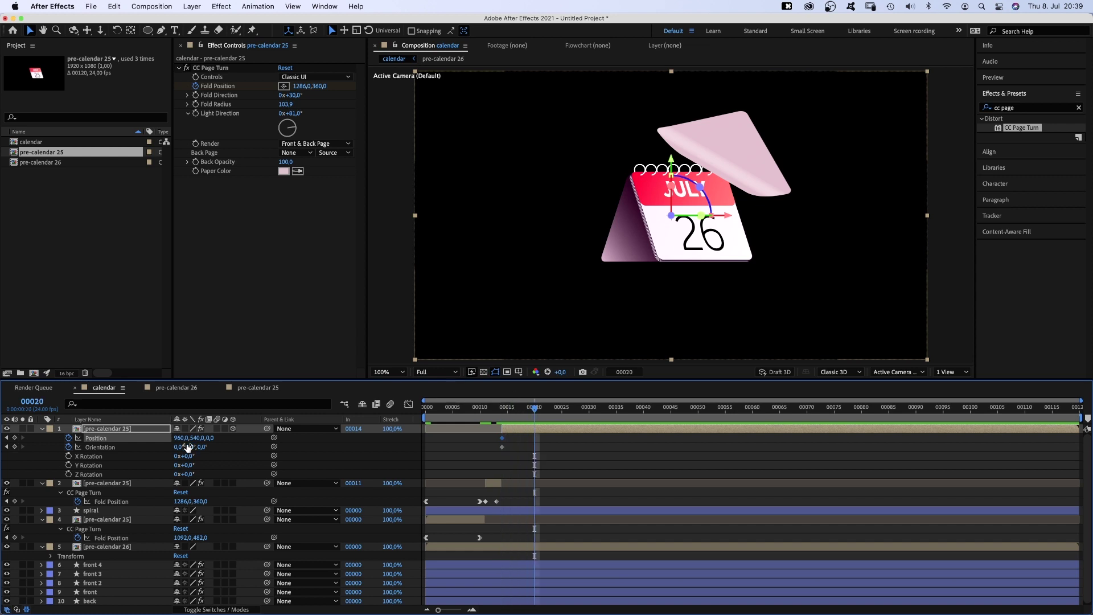
# - Set the 3D page's position at frame 20 to about 1974, 540, -727 and bend its motion path upward
pyautogui.moveTo(184, 439); pyautogui.dragTo(676, 395)
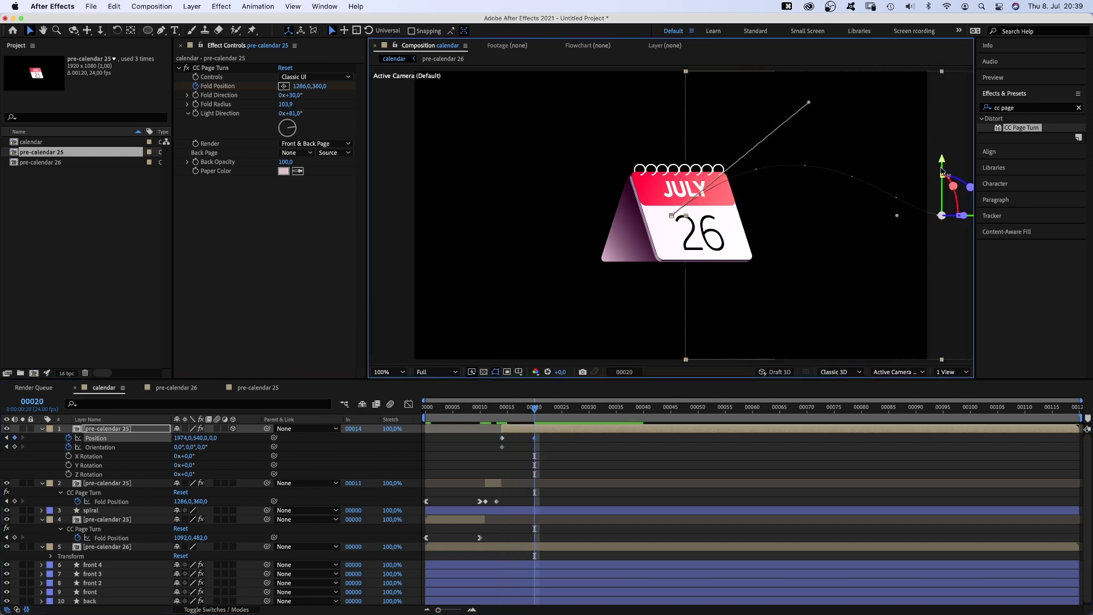
pyautogui.moveTo(210, 439); pyautogui.dragTo(38, 428)
pyautogui.click(755, 176)
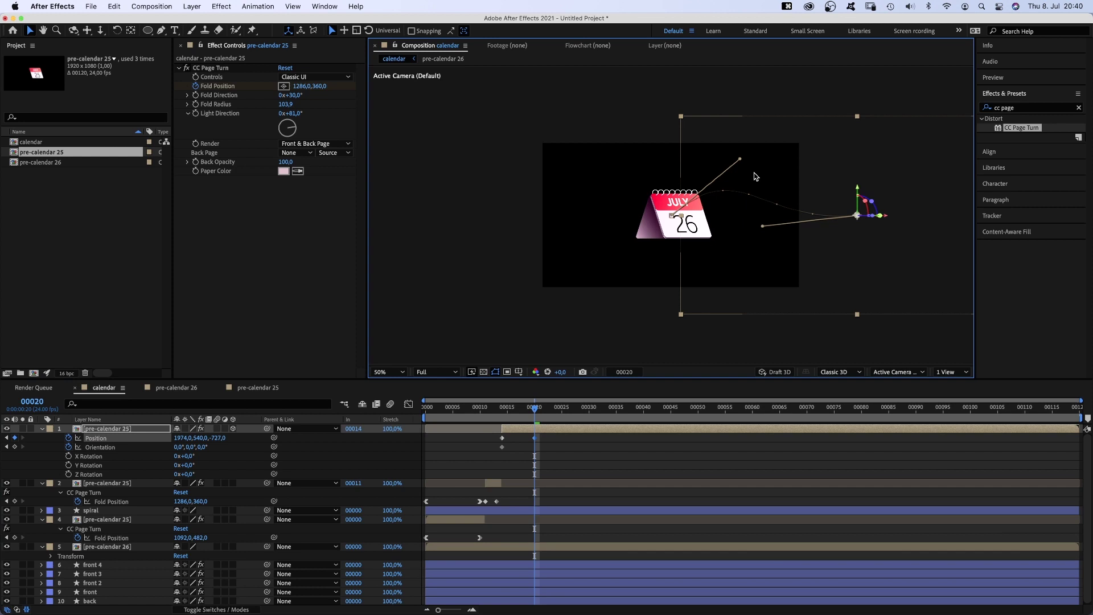
# - End the work area at frame 20 and preview the page-turn animation
pyautogui.press('n')
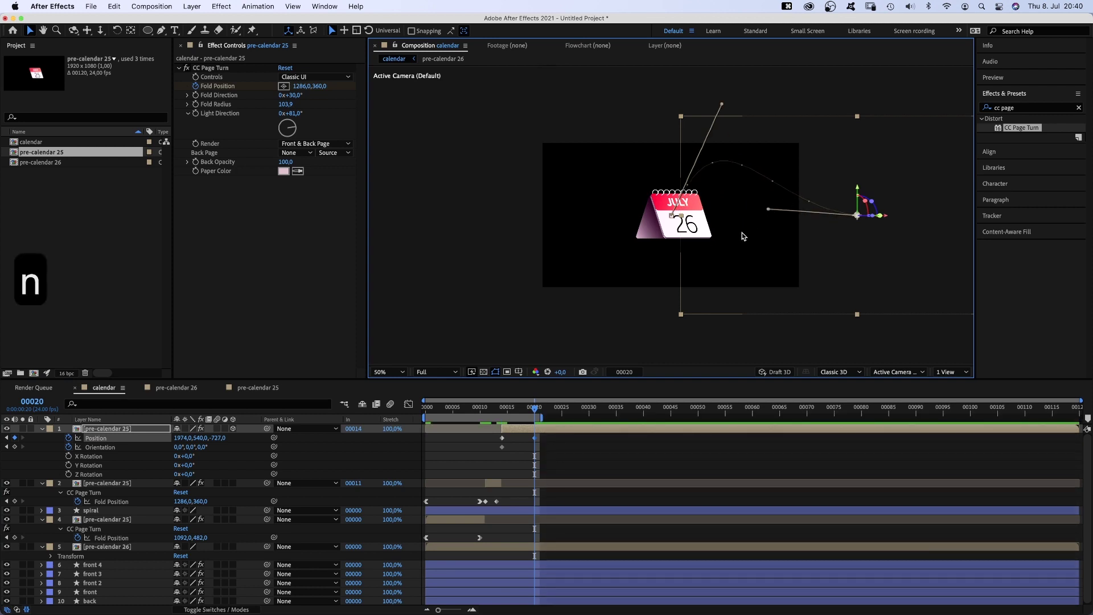
pyautogui.press('0')
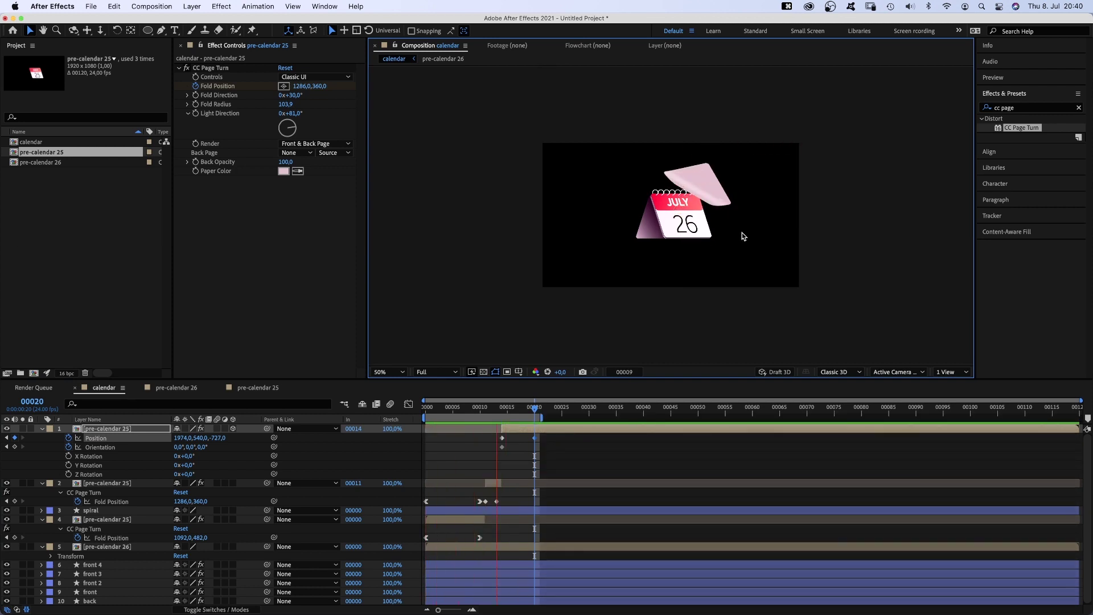
pyautogui.press('0')
# - Keyframe a tilted orientation at frame 20 and reshape the motion path into an arc ending below and beyond the composition's right edge
pyautogui.moveTo(495, 410); pyautogui.dragTo(535, 411)
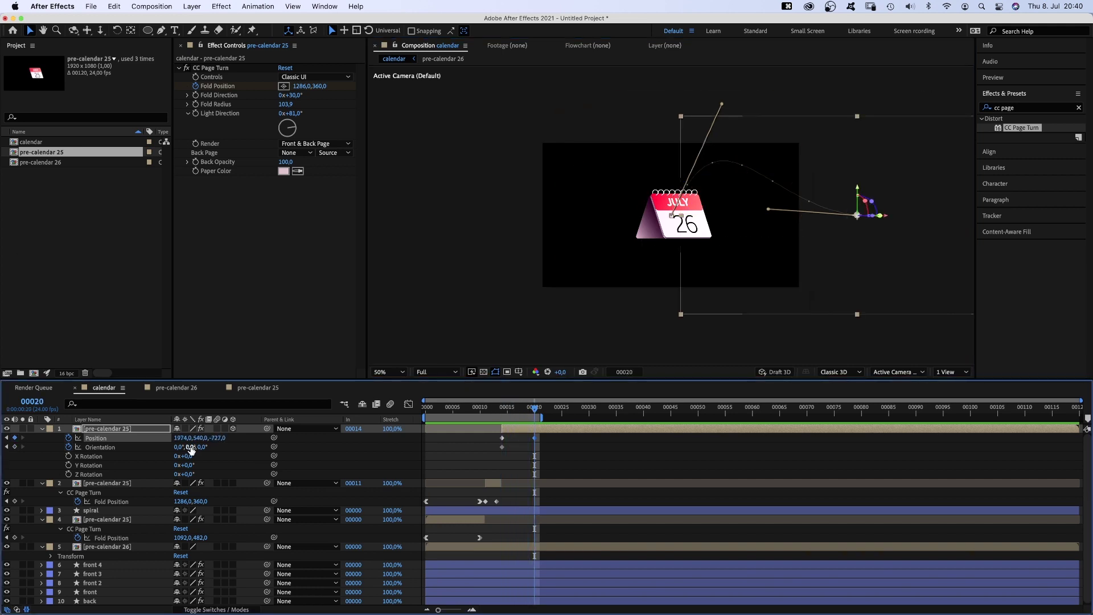
pyautogui.moveTo(191, 447); pyautogui.dragTo(221, 447)
pyautogui.moveTo(530, 410)
pyautogui.mouseDown()
pyautogui.moveTo(500, 411)
pyautogui.moveTo(518, 410)
pyautogui.mouseUp()
pyautogui.moveTo(859, 217); pyautogui.dragTo(906, 332)
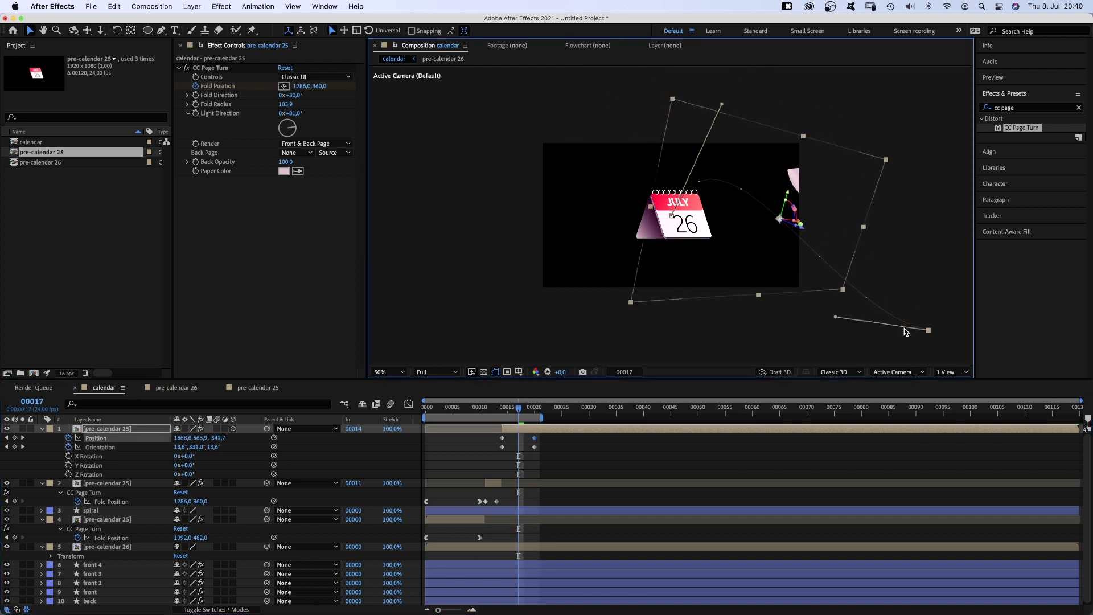
pyautogui.moveTo(832, 314); pyautogui.dragTo(758, 312)
pyautogui.moveTo(722, 104); pyautogui.dragTo(781, 68)
pyautogui.click(510, 408)
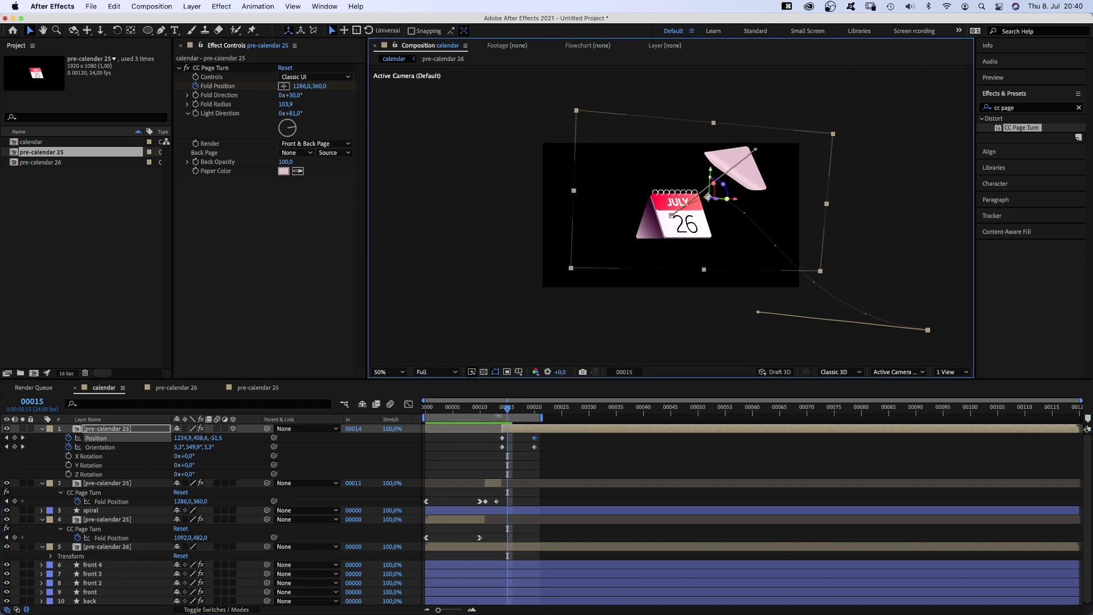
# - Rotate the 3D page's orientation at frame 16 to about 45.4°, 322.2°, 89.7° and apply the CC Bender effect to its layer
pyautogui.moveTo(180, 447); pyautogui.dragTo(257, 447)
pyautogui.click(1023, 108)
pyautogui.write('b')
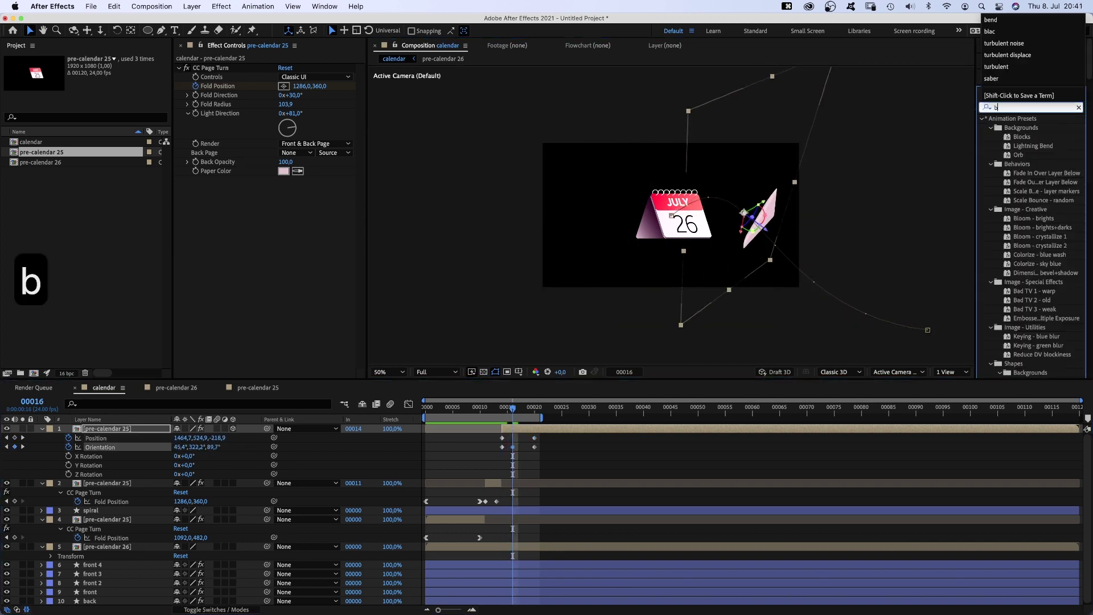
pyautogui.write('end')
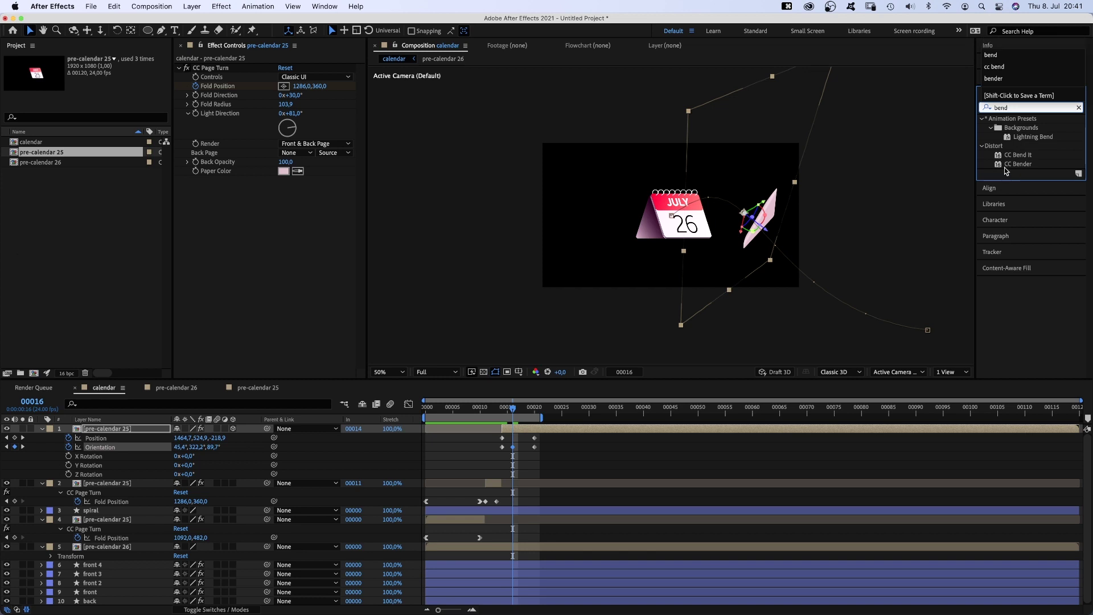
pyautogui.moveTo(1018, 164); pyautogui.dragTo(252, 236)
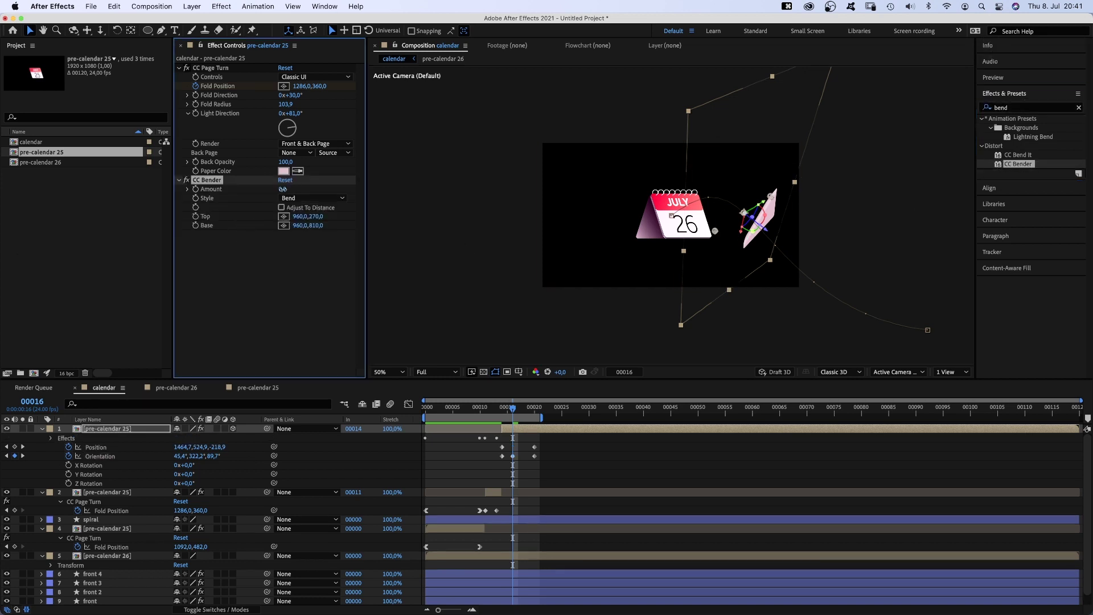
# - Set CC Bender's Amount to -250, its Top point to about 2918, -1864 and its Base point to about 798, 666
pyautogui.click(728, 219)
pyautogui.moveTo(715, 231); pyautogui.dragTo(748, 251)
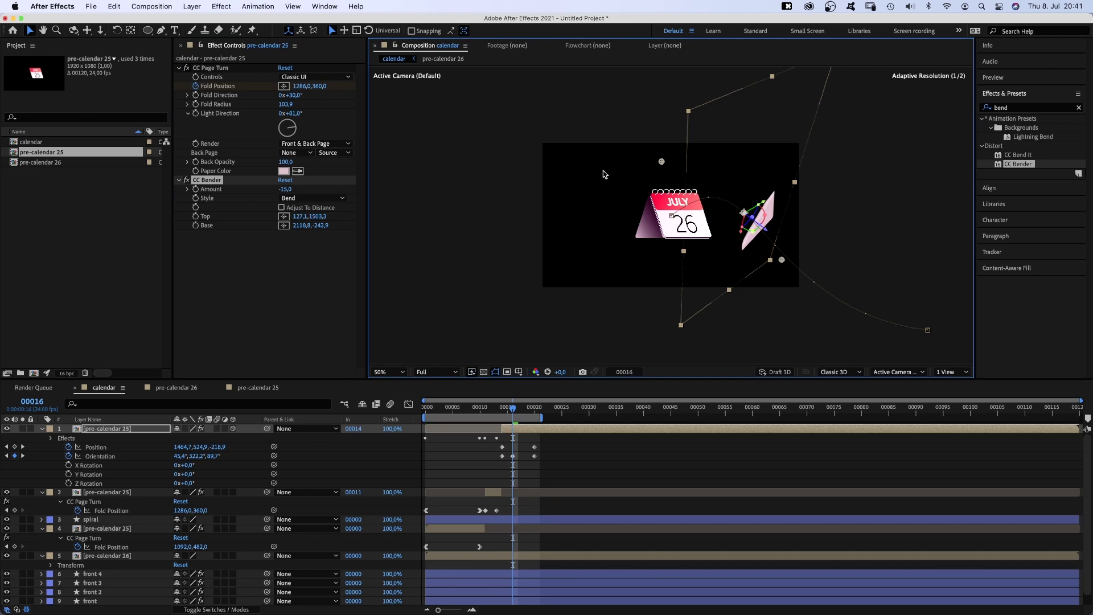
pyautogui.moveTo(285, 189); pyautogui.dragTo(233, 189)
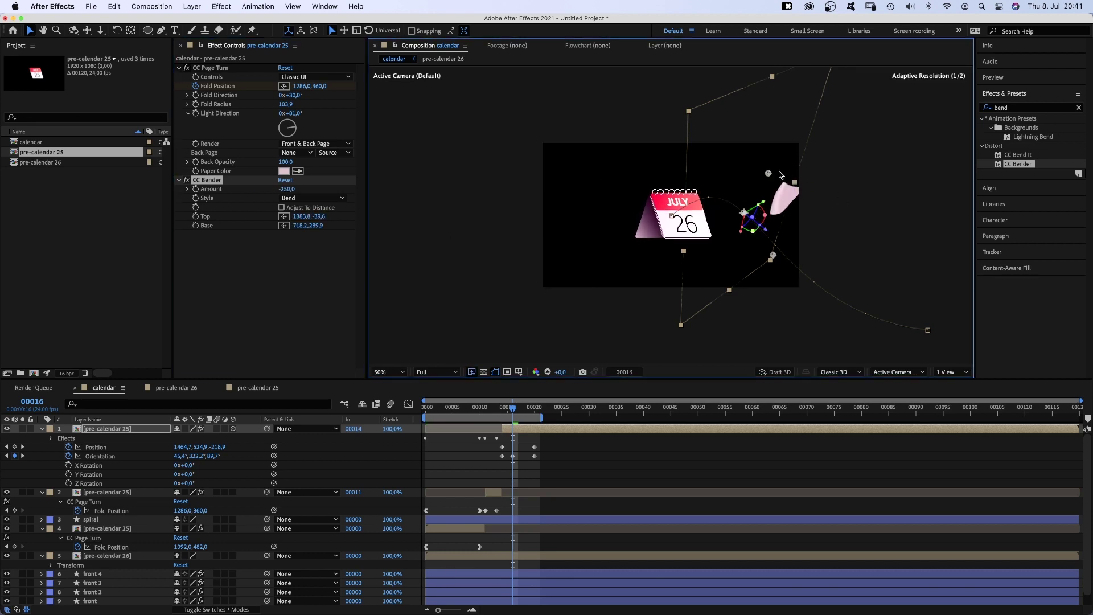
pyautogui.moveTo(780, 175); pyautogui.dragTo(845, 233)
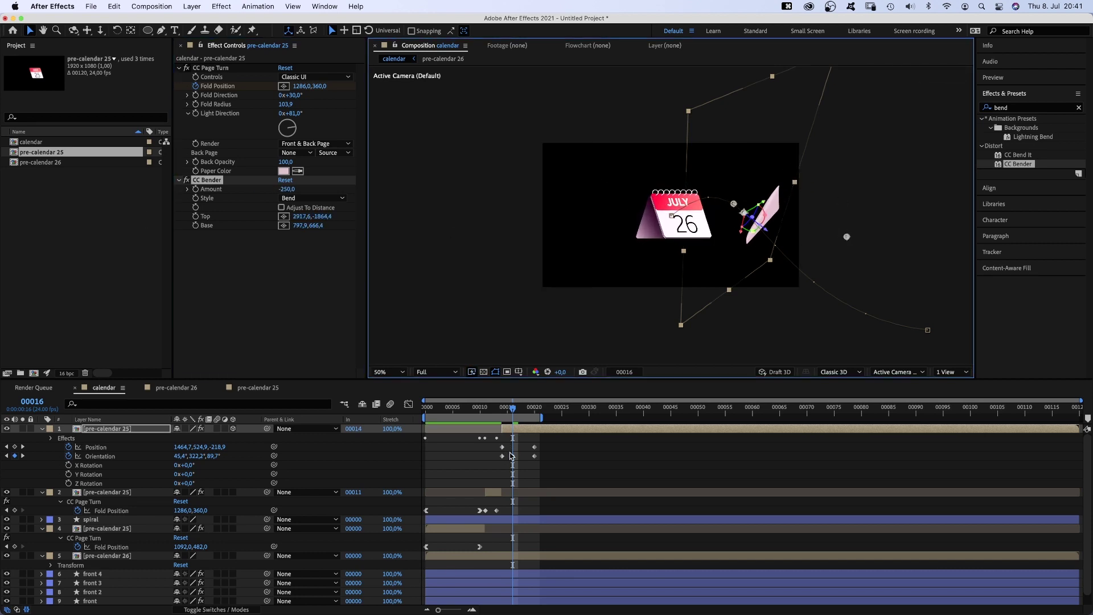
# - Replace the 3D page's orientation keyframe at frame 20 with the one from frame 16
pyautogui.moveTo(517, 412)
pyautogui.mouseDown()
pyautogui.moveTo(502, 411)
pyautogui.moveTo(524, 408)
pyautogui.mouseUp()
pyautogui.press('pageup')
pyautogui.moveTo(194, 456)
pyautogui.mouseDown()
pyautogui.moveTo(219, 456)
pyautogui.moveTo(213, 447)
pyautogui.mouseUp()
pyautogui.moveTo(526, 443)
pyautogui.mouseDown()
pyautogui.moveTo(516, 460)
pyautogui.moveTo(535, 457)
pyautogui.mouseUp()
pyautogui.press('Delete')
pyautogui.click(534, 456)
pyautogui.moveTo(518, 412); pyautogui.dragTo(511, 416)
pyautogui.click(534, 409)
# - Set the page's position at frame 20 to about 1465, 563, -1502 and its orientation to about 45.4°, 330.2°, 96.7°
pyautogui.moveTo(220, 447); pyautogui.dragTo(132, 420)
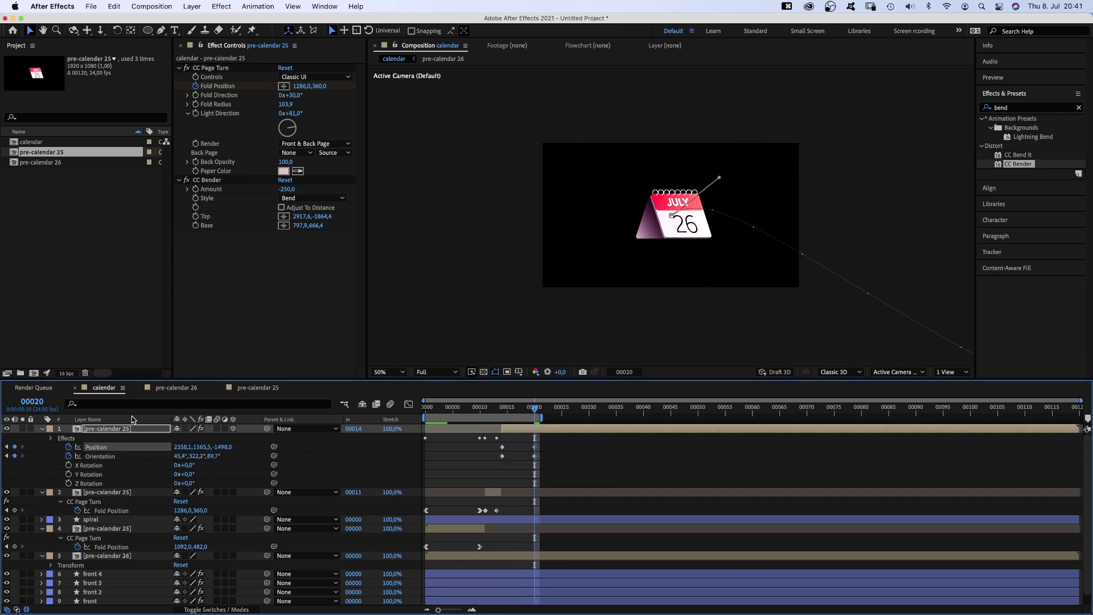
pyautogui.moveTo(798, 268); pyautogui.dragTo(566, 171)
pyautogui.moveTo(905, 330); pyautogui.dragTo(632, 145)
pyautogui.moveTo(535, 408)
pyautogui.mouseDown()
pyautogui.moveTo(473, 414)
pyautogui.moveTo(534, 412)
pyautogui.mouseUp()
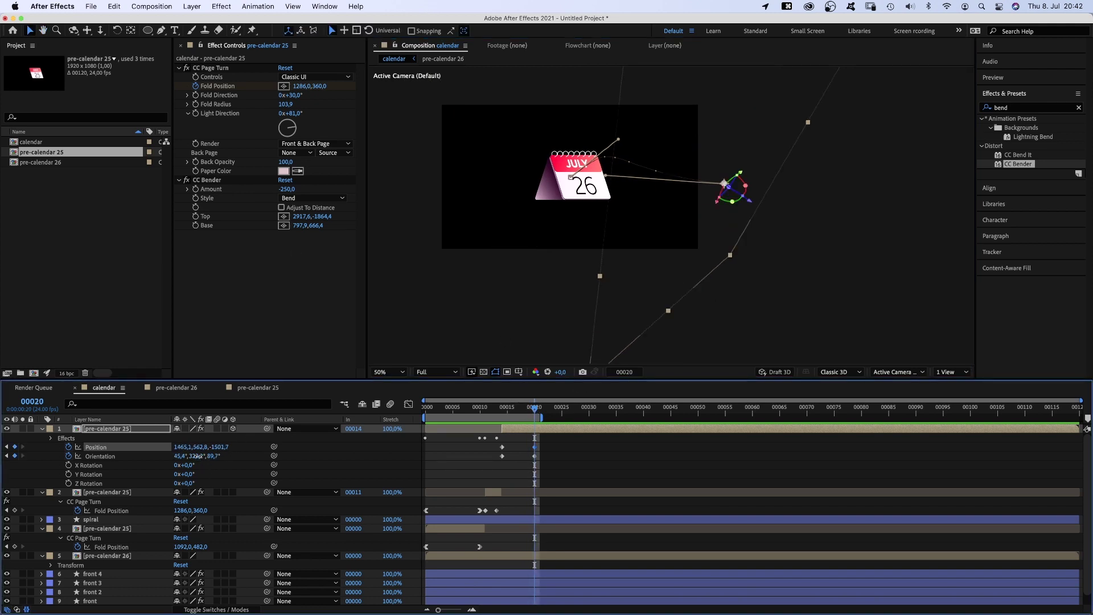
pyautogui.moveTo(197, 456); pyautogui.dragTo(220, 456)
pyautogui.click(503, 409)
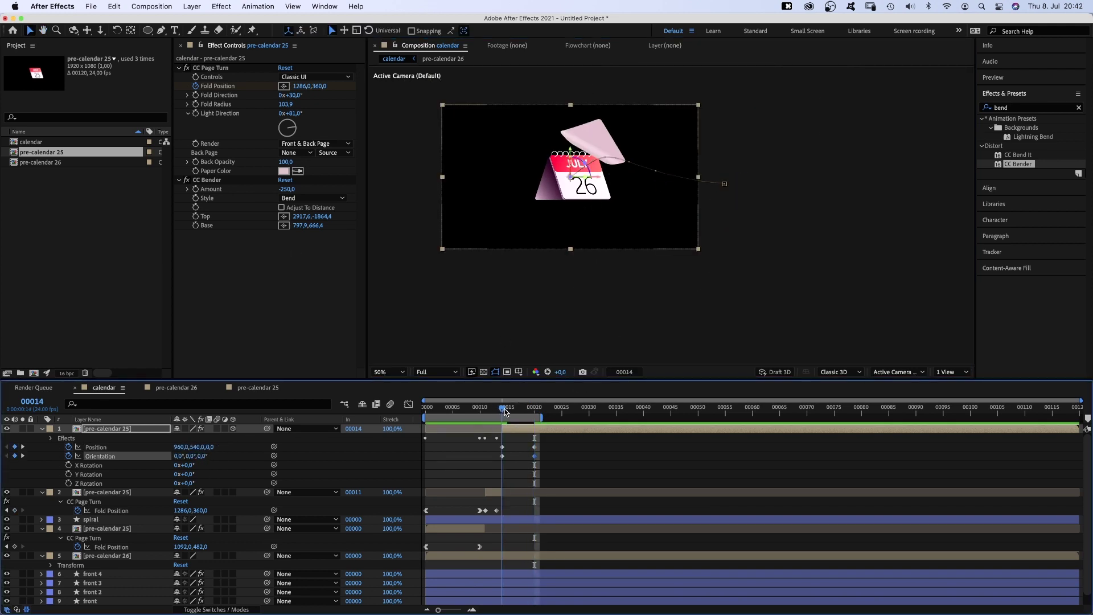
pyautogui.moveTo(505, 411); pyautogui.dragTo(531, 414)
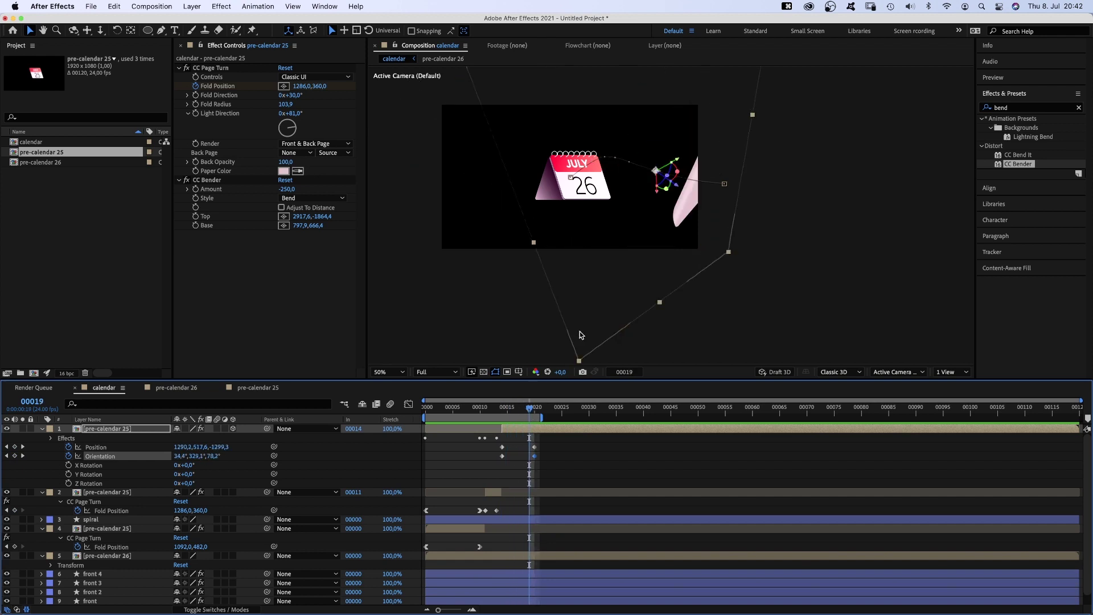
# - Lower the motion path's end point beyond the composition's lower right corner, lengthen its curve handle and preview the flight
pyautogui.moveTo(733, 185); pyautogui.dragTo(776, 254)
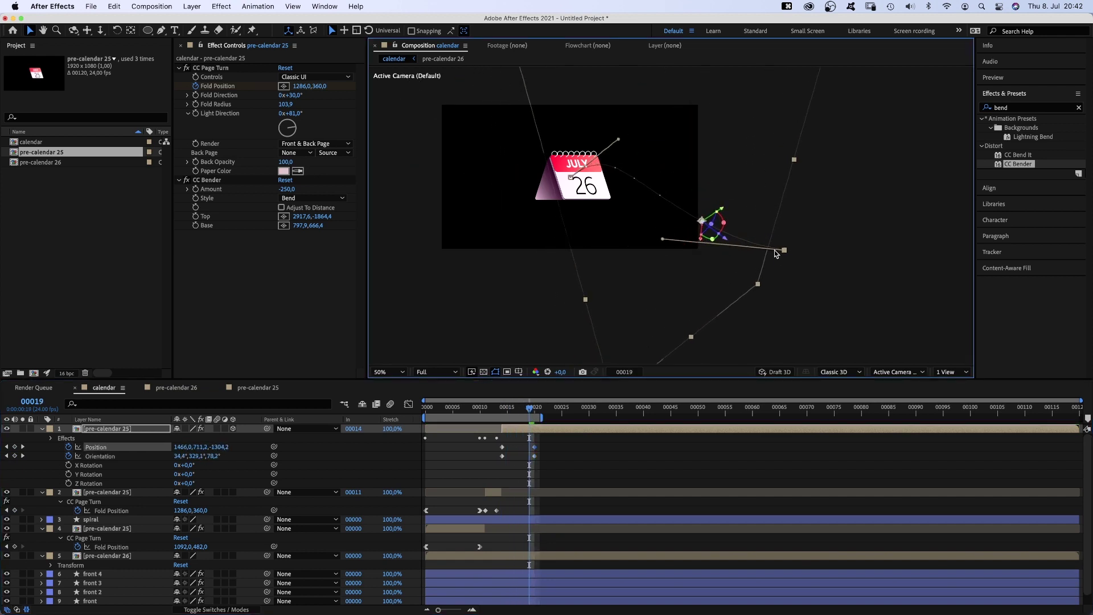
pyautogui.moveTo(658, 244); pyautogui.dragTo(595, 211)
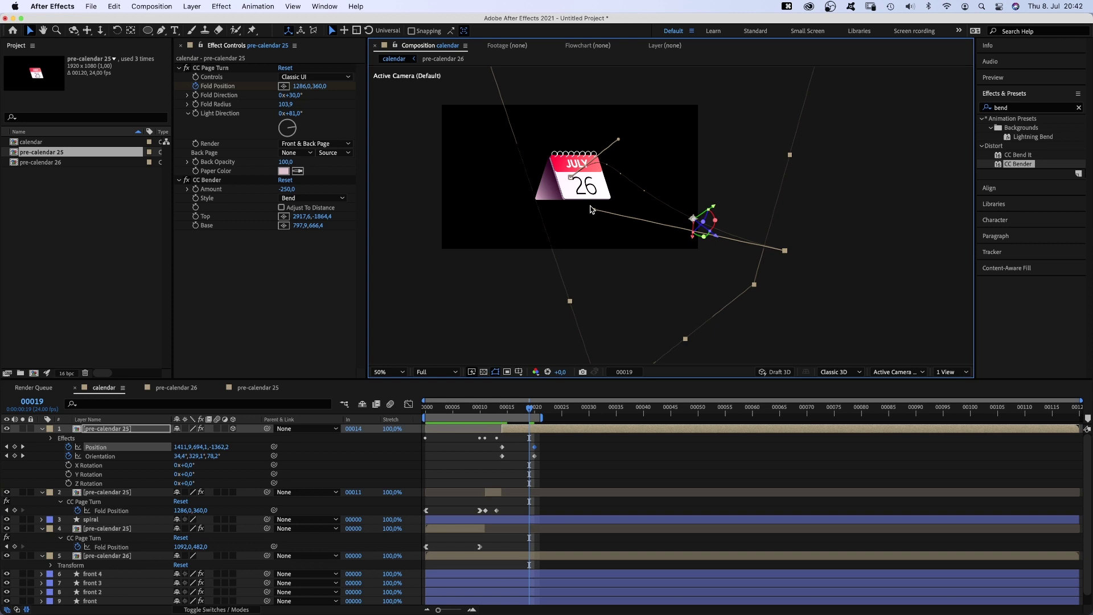
pyautogui.press('KP_0')
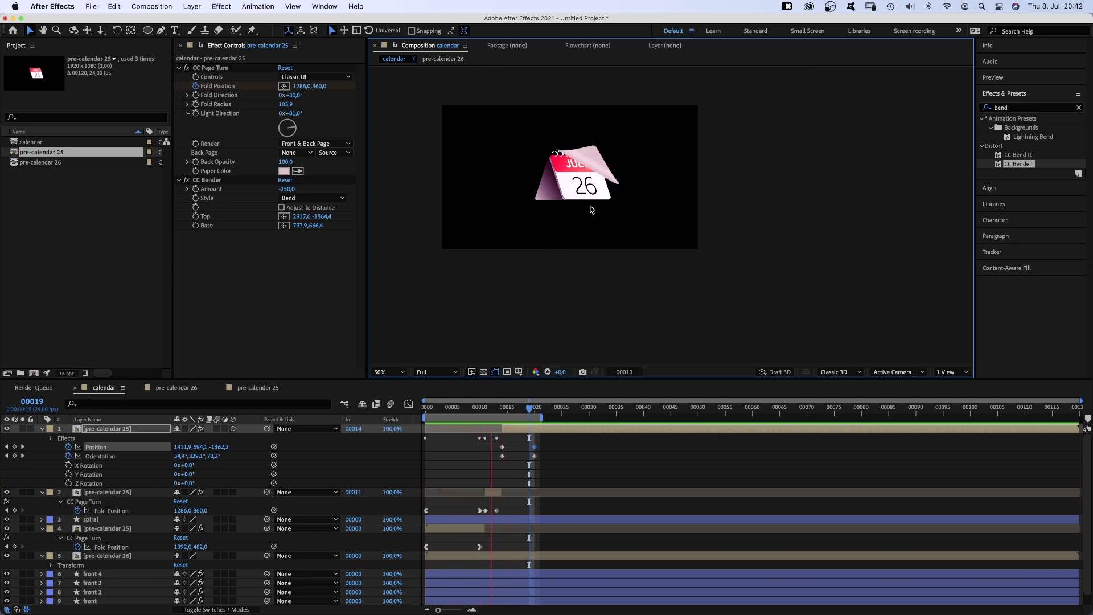
pyautogui.press('KP_0')
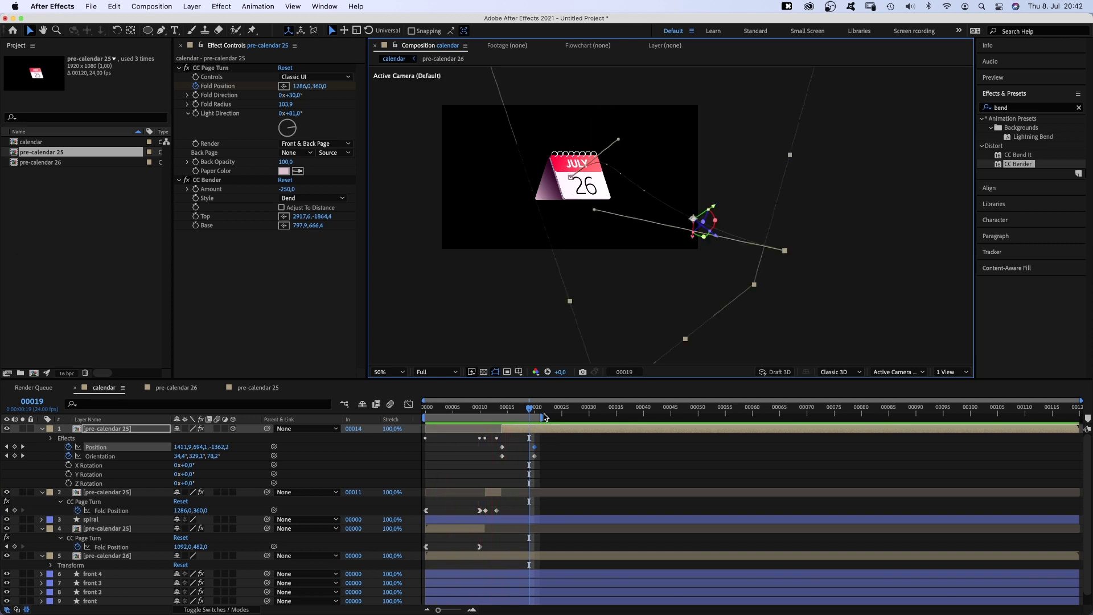
# - Extend the work area to about frame 30, move the final position and orientation keyframes to frame 25 and preview
pyautogui.moveTo(541, 418); pyautogui.dragTo(562, 457)
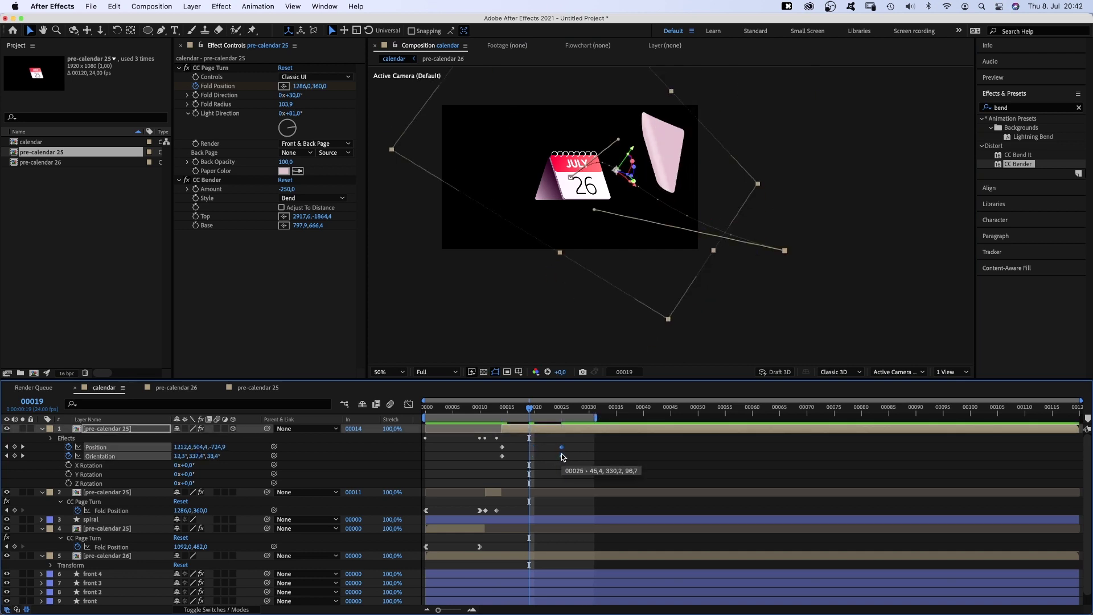
pyautogui.press('KP_0')
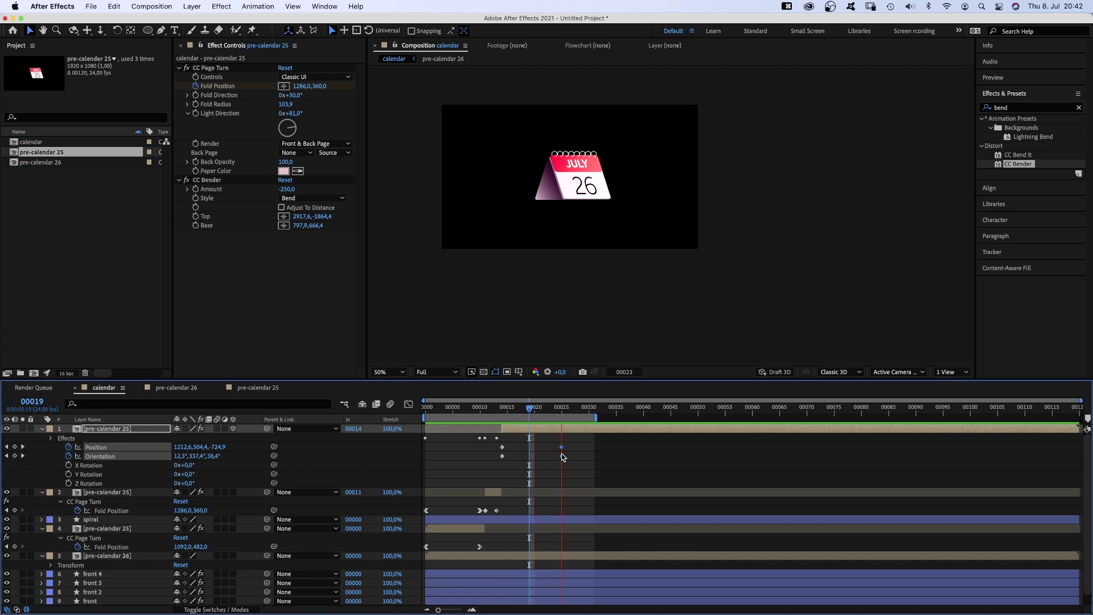
pyautogui.press('0')
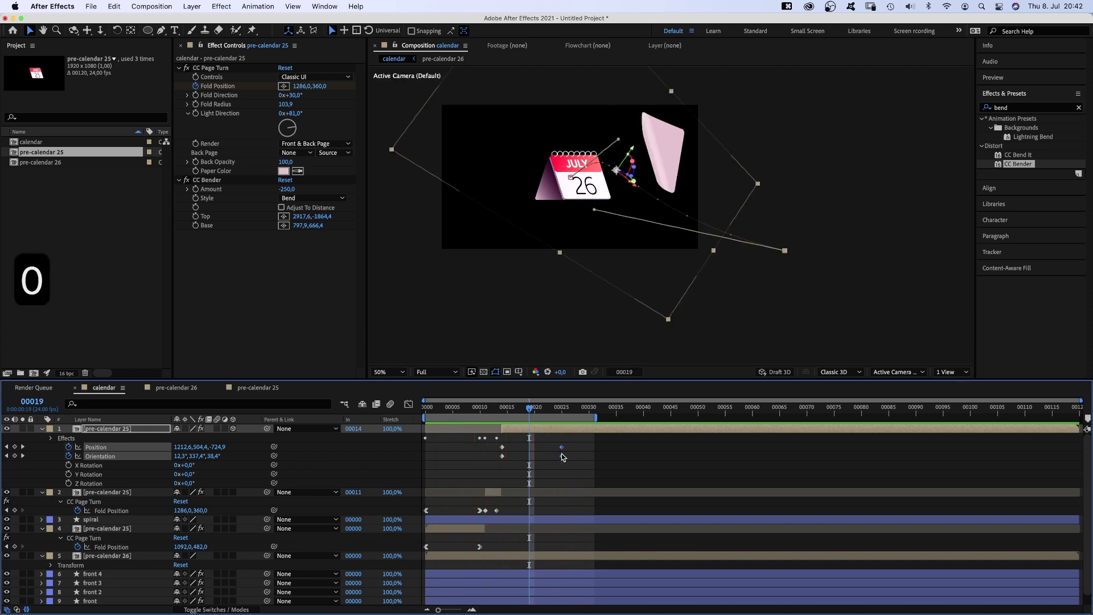
# - Enable motion blur for the 3D page layer and preview the animation
pyautogui.click(217, 429)
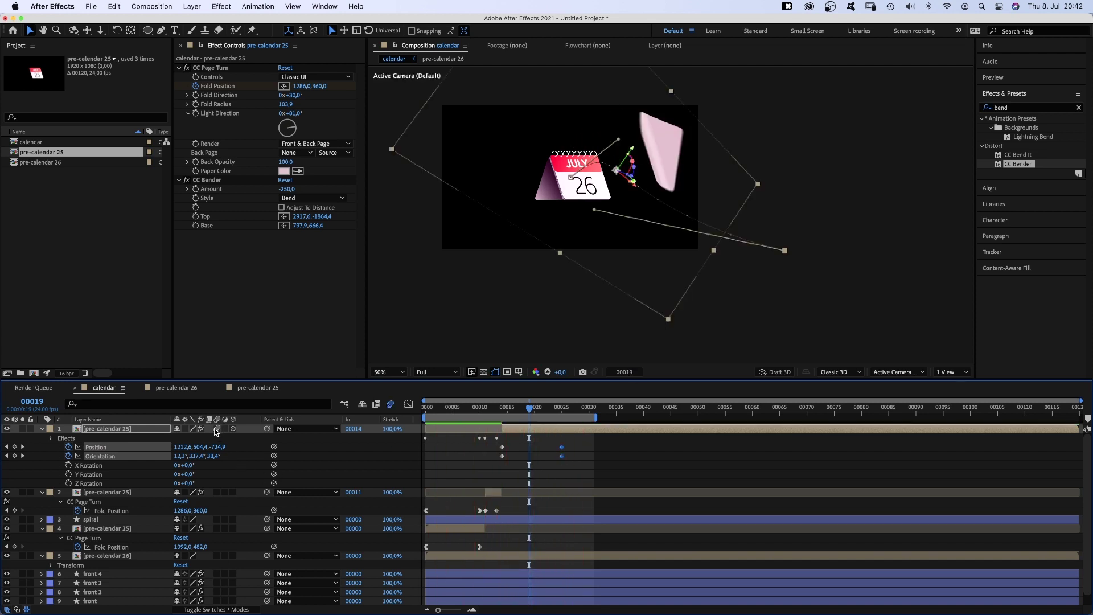
pyautogui.press('0')
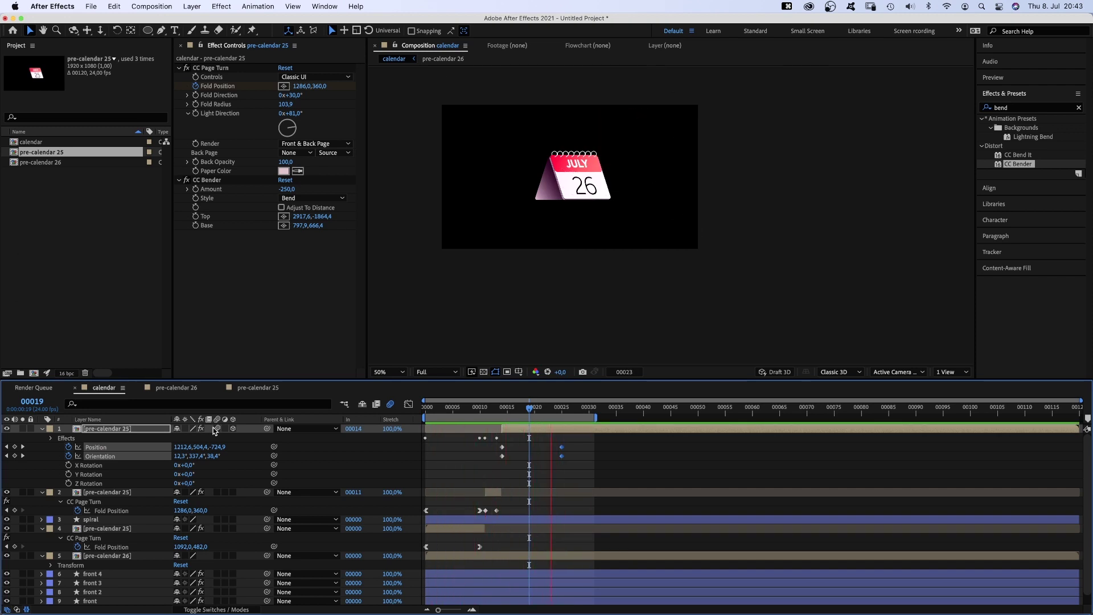
pyautogui.press('0')
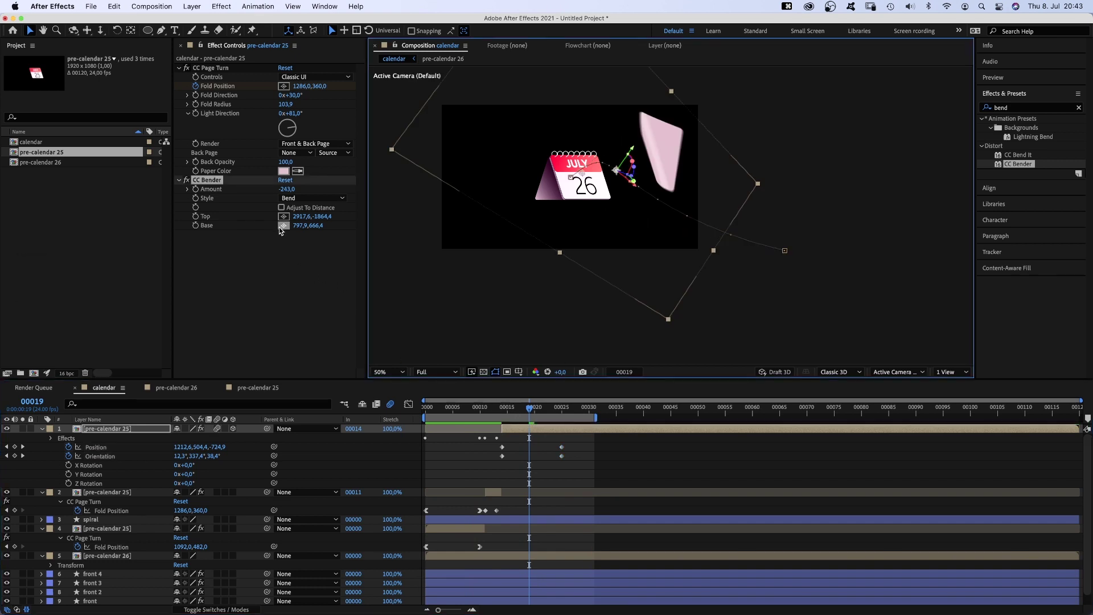
# - Set CC Bender's Amount to 20
pyautogui.moveTo(289, 192); pyautogui.dragTo(286, 192)
pyautogui.moveTo(82, 237); pyautogui.dragTo(392, 178)
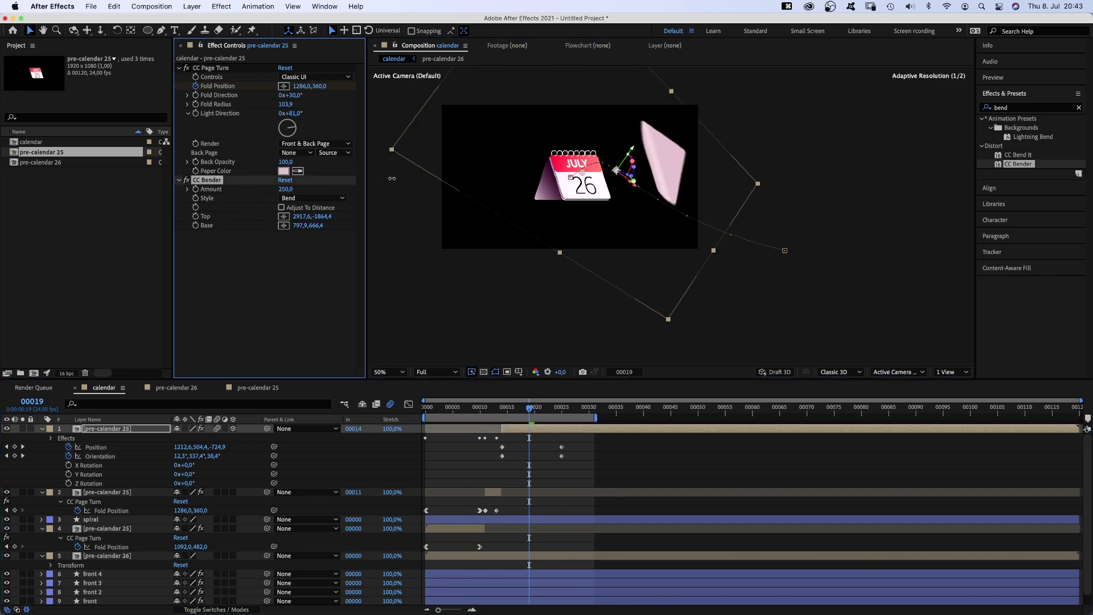
pyautogui.moveTo(757, 149); pyautogui.dragTo(215, 110)
# - Keyframe the 3D page's CC Page Turn Fold Position at frame 19 to about 1286.6, 504.5 and preview from the first frame
pyautogui.click(284, 86)
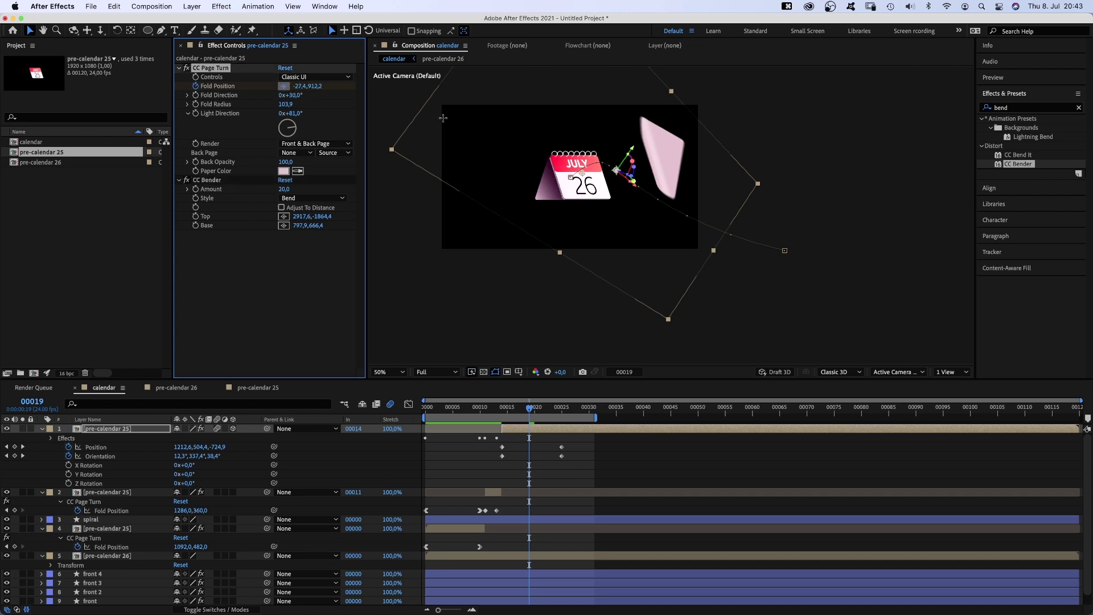
pyautogui.click(639, 202)
pyautogui.moveTo(639, 202); pyautogui.dragTo(658, 196)
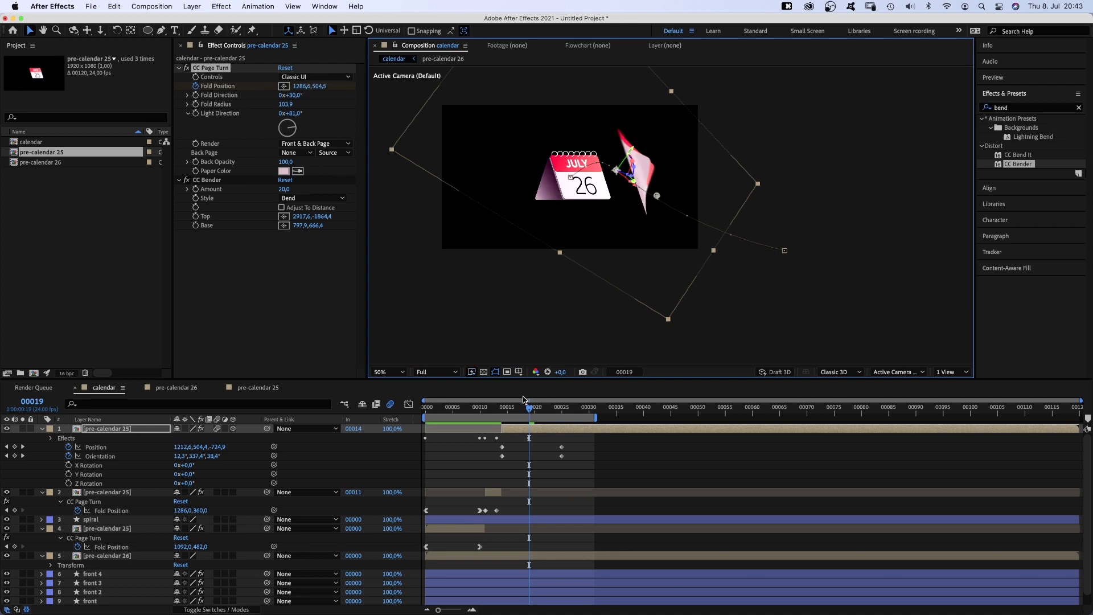
pyautogui.moveTo(529, 408); pyautogui.dragTo(413, 463)
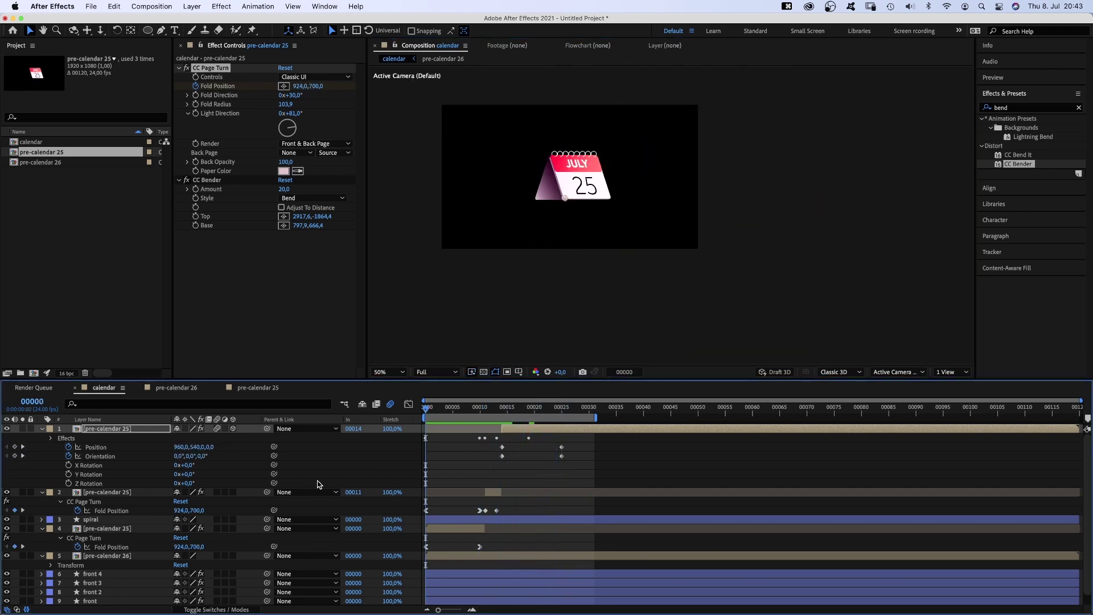
pyautogui.press('KP_0')
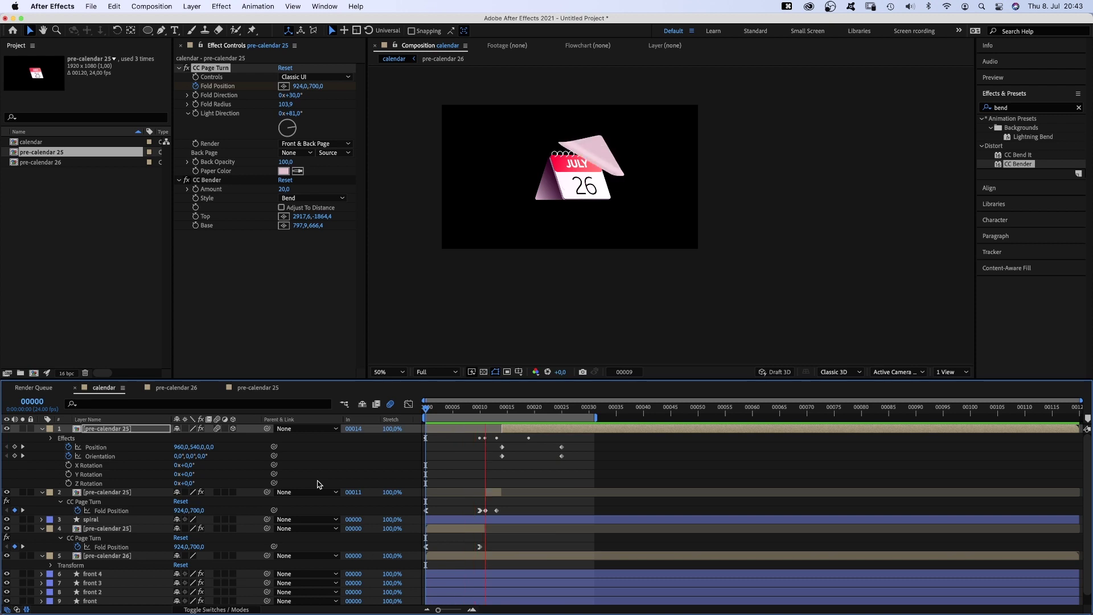
pyautogui.press('0')
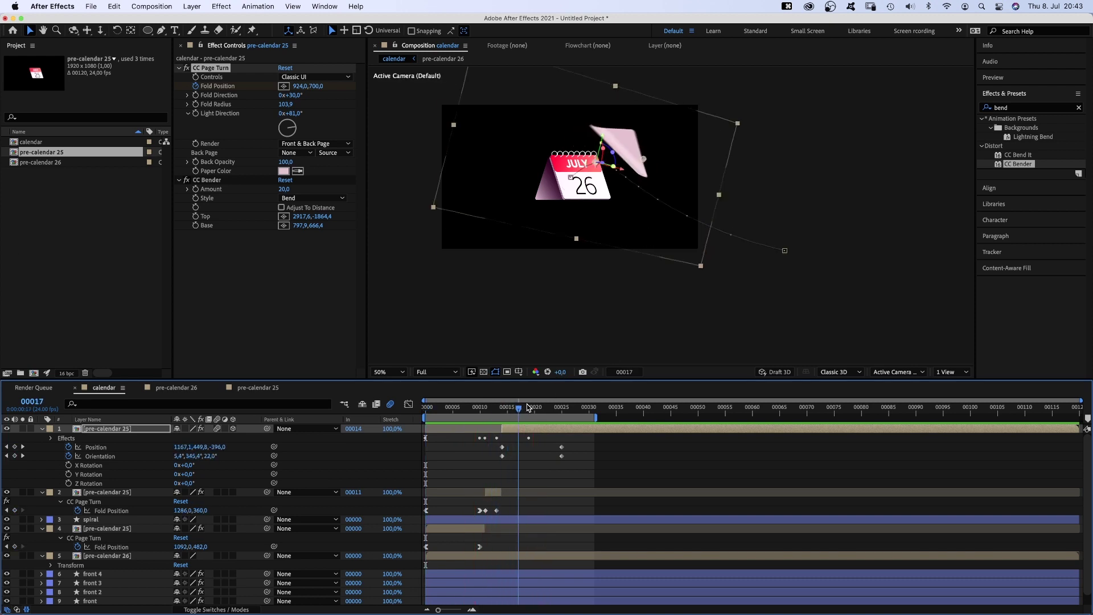
# - Set the page's Y orientation at frame 25 to about 296.2° and bend its motion path into a rounder arc
pyautogui.moveTo(197, 456); pyautogui.dragTo(177, 456)
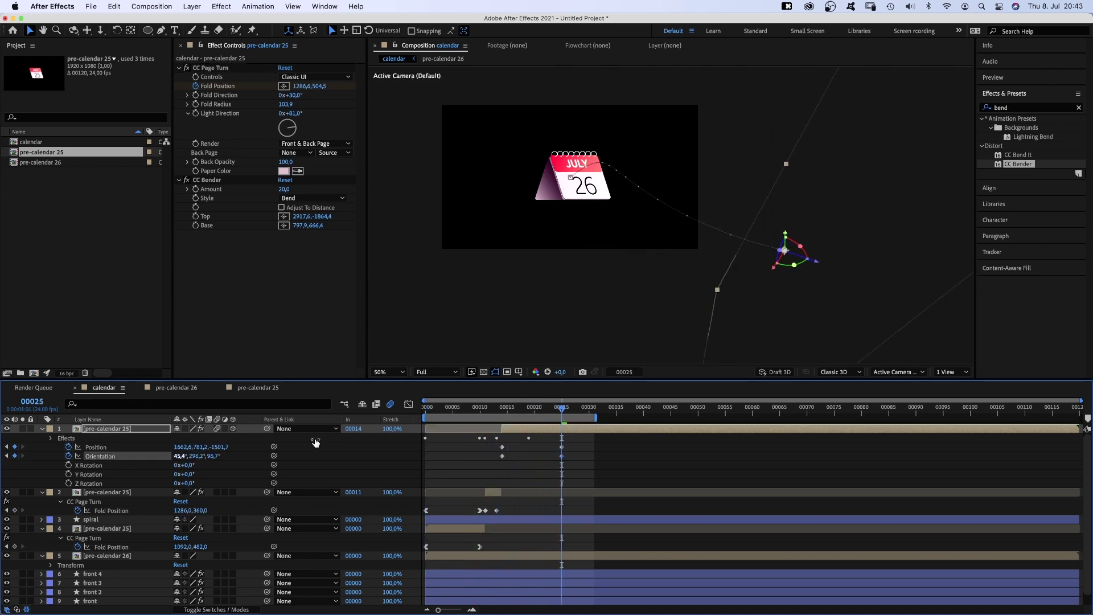
pyautogui.moveTo(556, 408)
pyautogui.mouseDown()
pyautogui.moveTo(513, 408)
pyautogui.moveTo(535, 408)
pyautogui.mouseUp()
pyautogui.click(570, 178)
pyautogui.moveTo(618, 139); pyautogui.dragTo(643, 117)
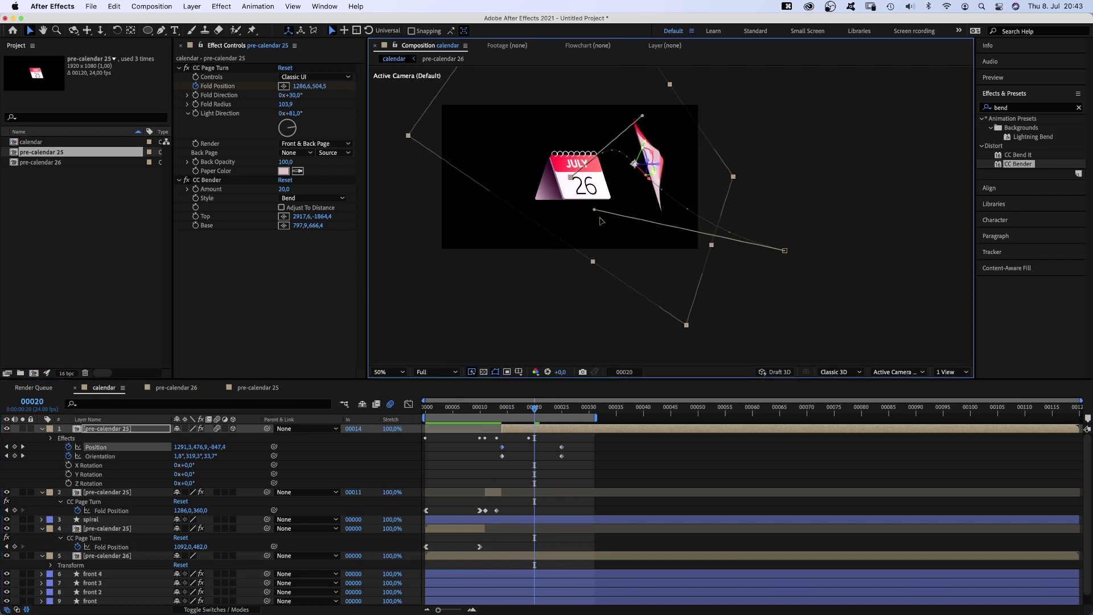
pyautogui.moveTo(595, 209); pyautogui.dragTo(703, 287)
# - Set CC Bender's Amount to -98 and keyframe orientation about 24.8°, 8.3°, 47.7° and Fold Position about 1198, 387 at frame 20
pyautogui.moveTo(289, 189); pyautogui.dragTo(230, 197)
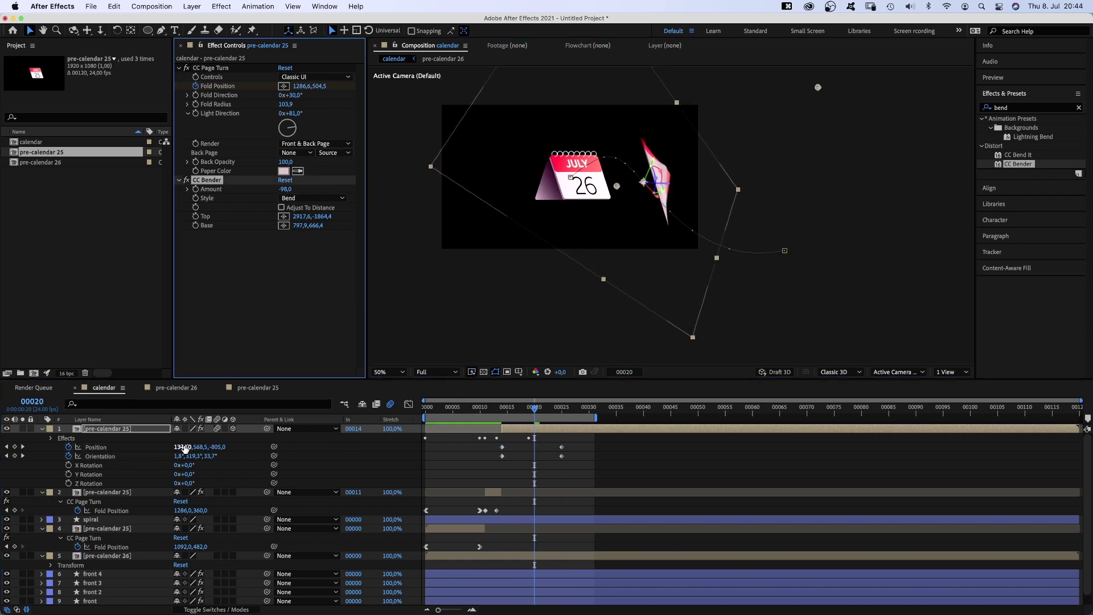
pyautogui.moveTo(179, 456); pyautogui.dragTo(225, 456)
pyautogui.click(210, 68)
pyautogui.moveTo(688, 219); pyautogui.dragTo(699, 194)
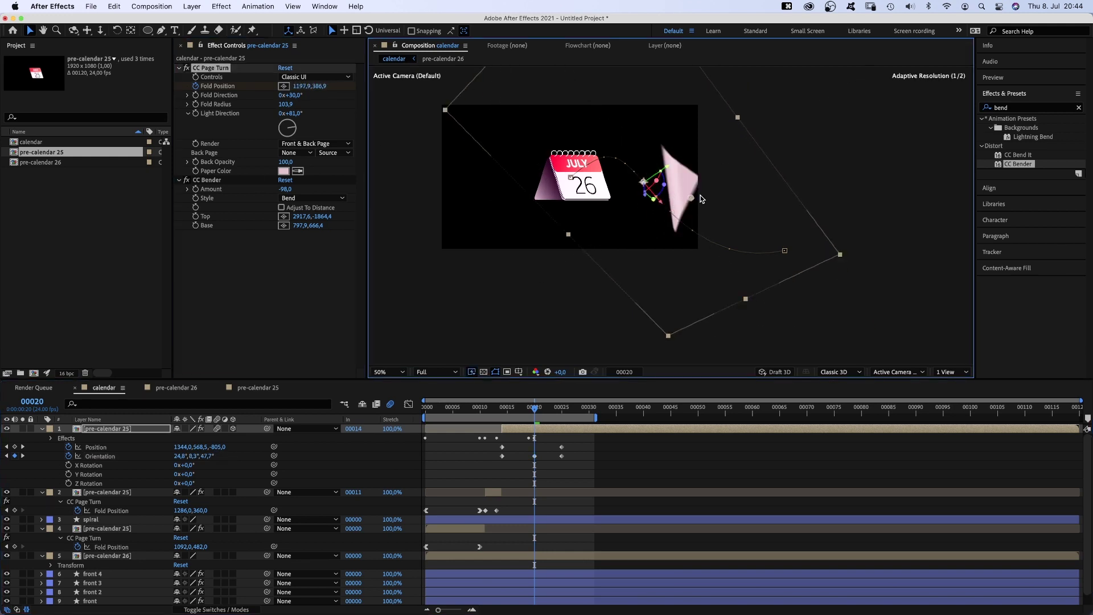
pyautogui.press('space')
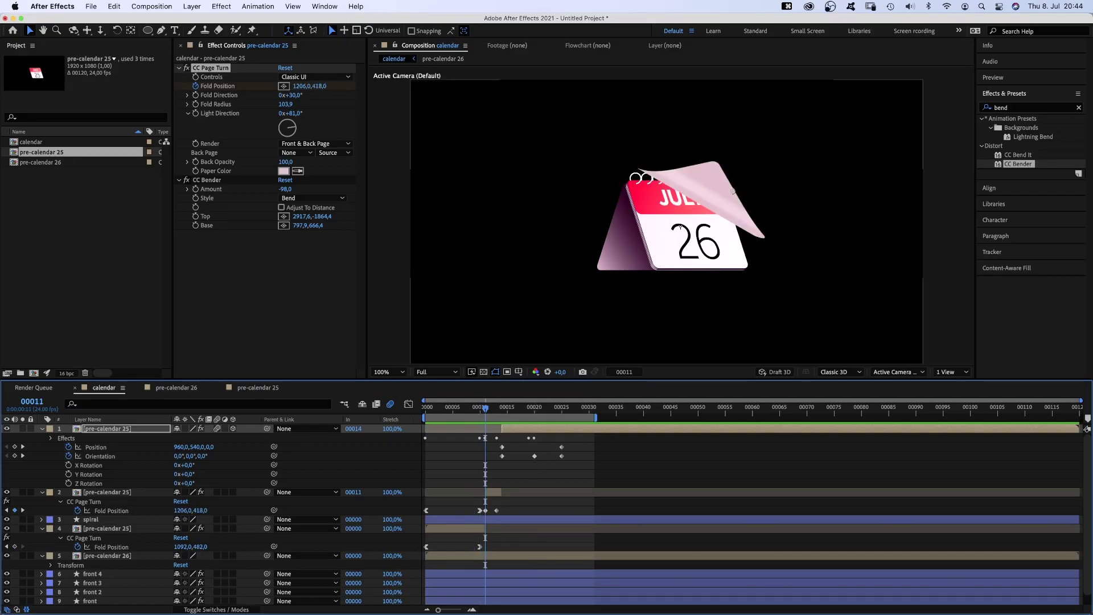
# - Duplicate the front 4 layer, place the copy directly above pre-calendar 26 and set its blending mode to Multiply
pyautogui.click(92, 574)
pyautogui.press('super+d')
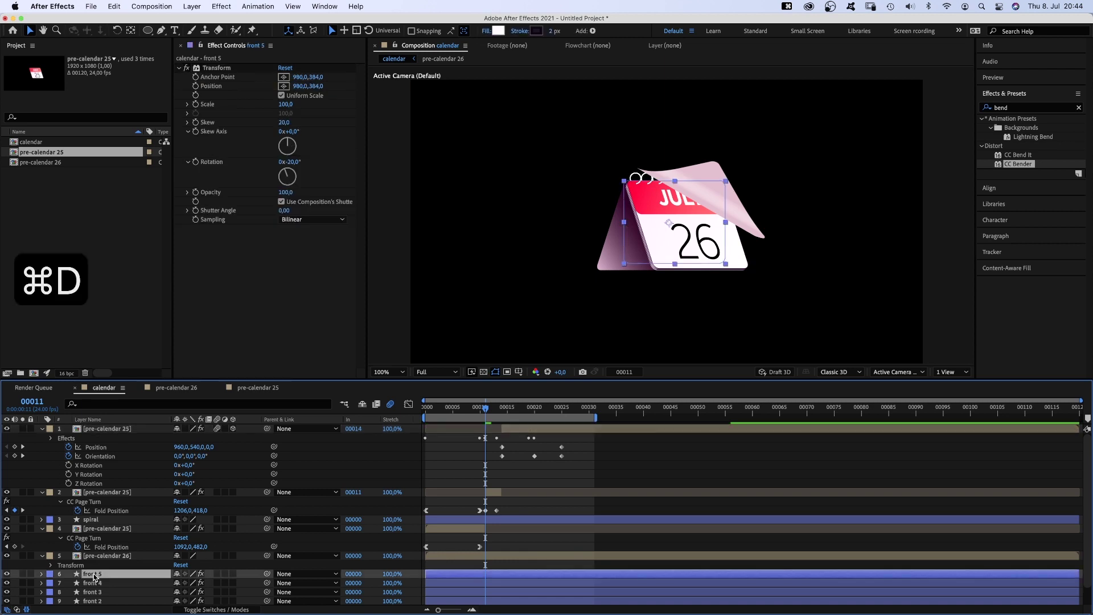
pyautogui.moveTo(95, 579); pyautogui.dragTo(102, 538)
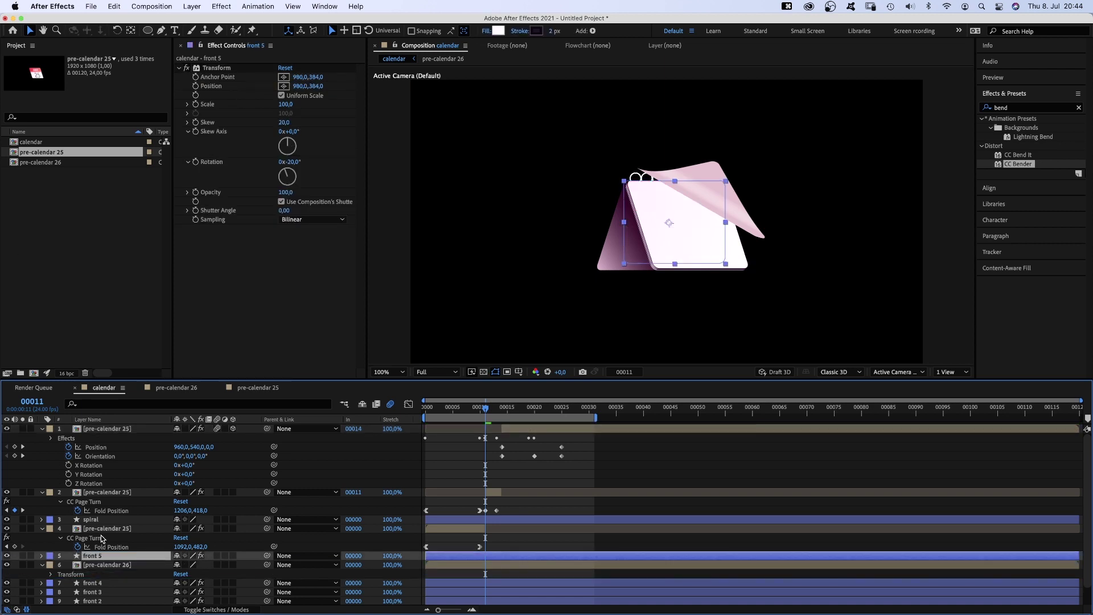
pyautogui.click(213, 609)
pyautogui.click(197, 555)
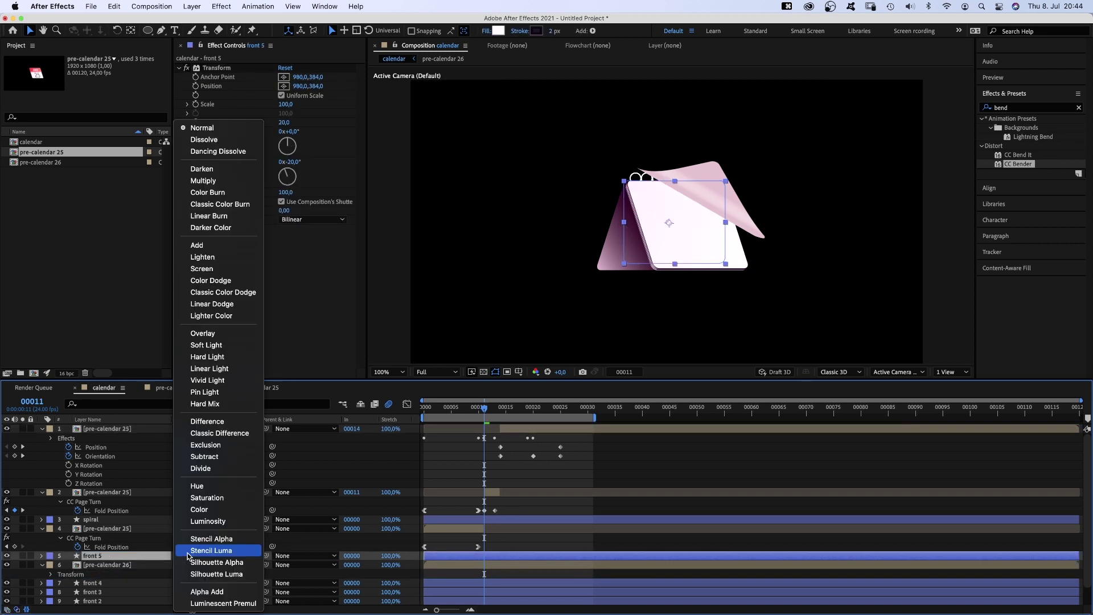
pyautogui.click(254, 181)
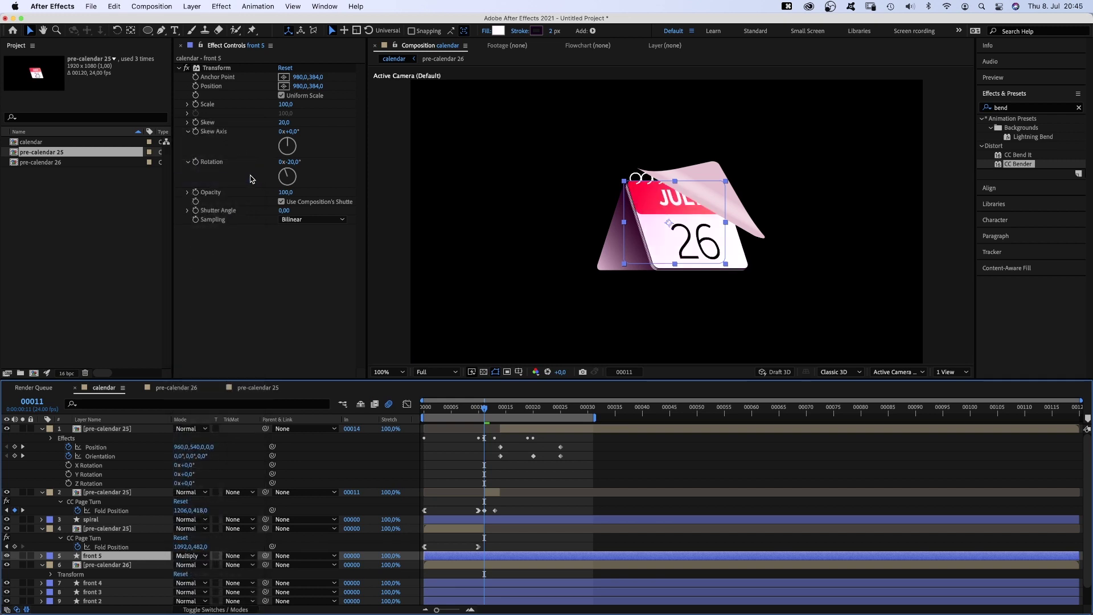
# - Give front 5 a linear gradient fill running from dark purple (about 351036) to white
pyautogui.click(485, 32)
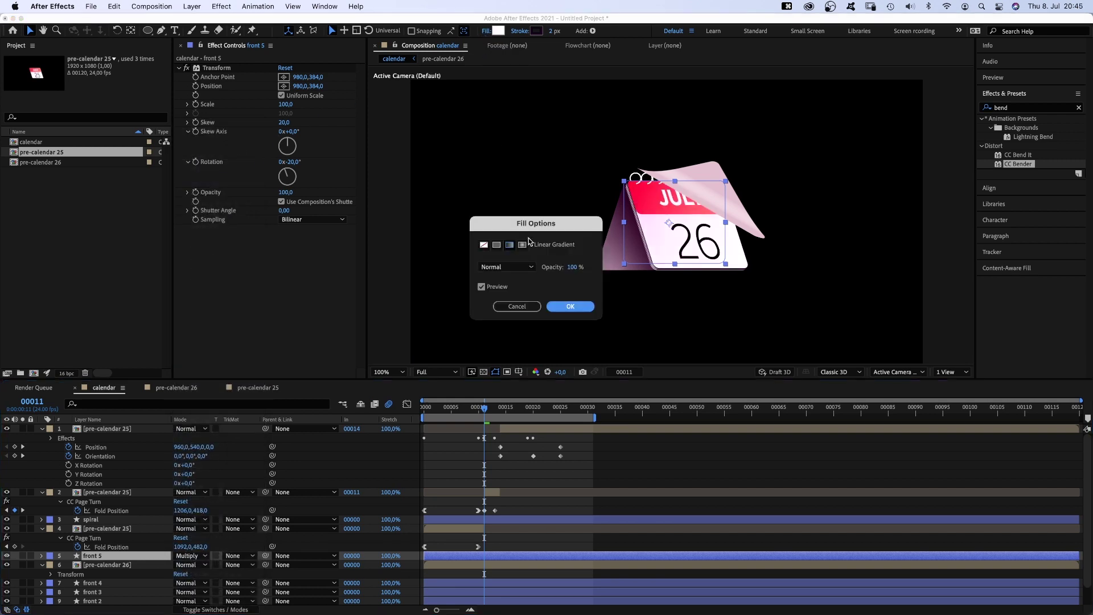
pyautogui.click(570, 307)
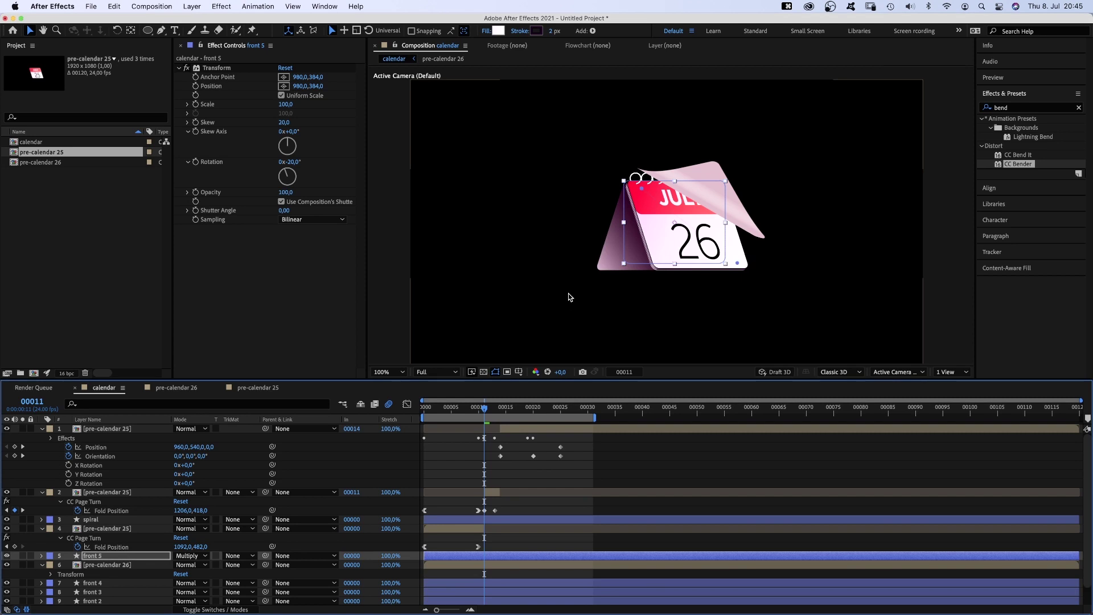
pyautogui.click(498, 31)
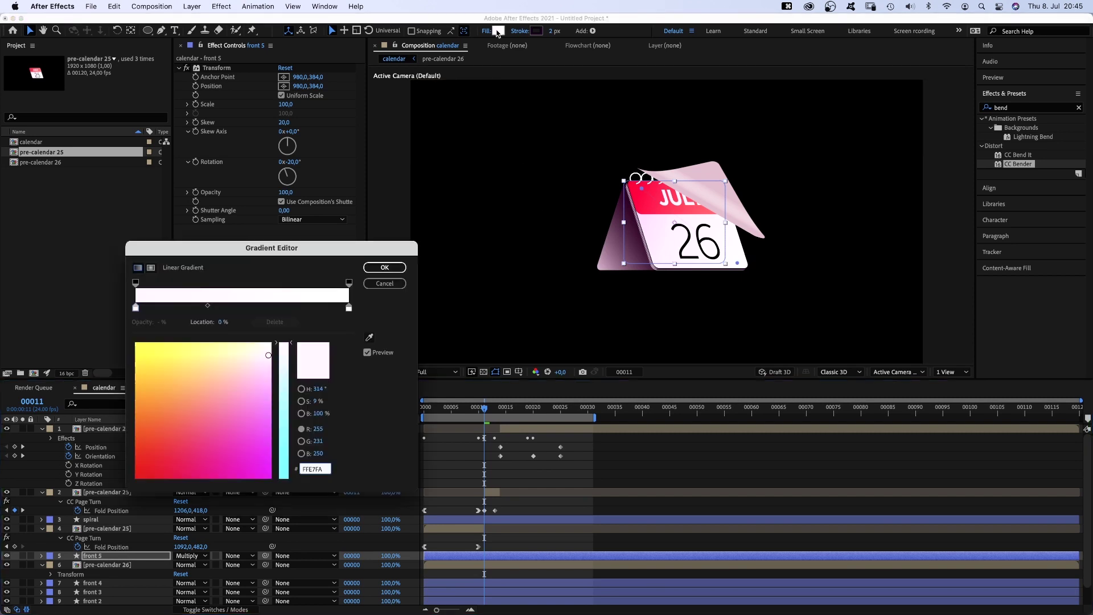
pyautogui.click(135, 310)
pyautogui.moveTo(283, 404); pyautogui.dragTo(284, 461)
pyautogui.moveTo(234, 408); pyautogui.dragTo(172, 466)
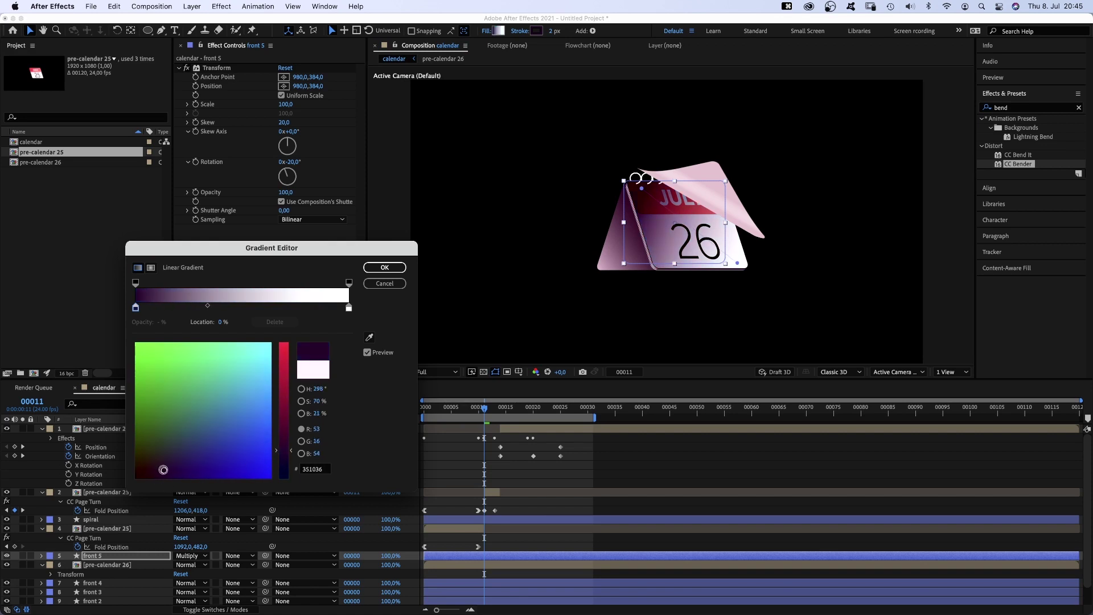
pyautogui.click(380, 267)
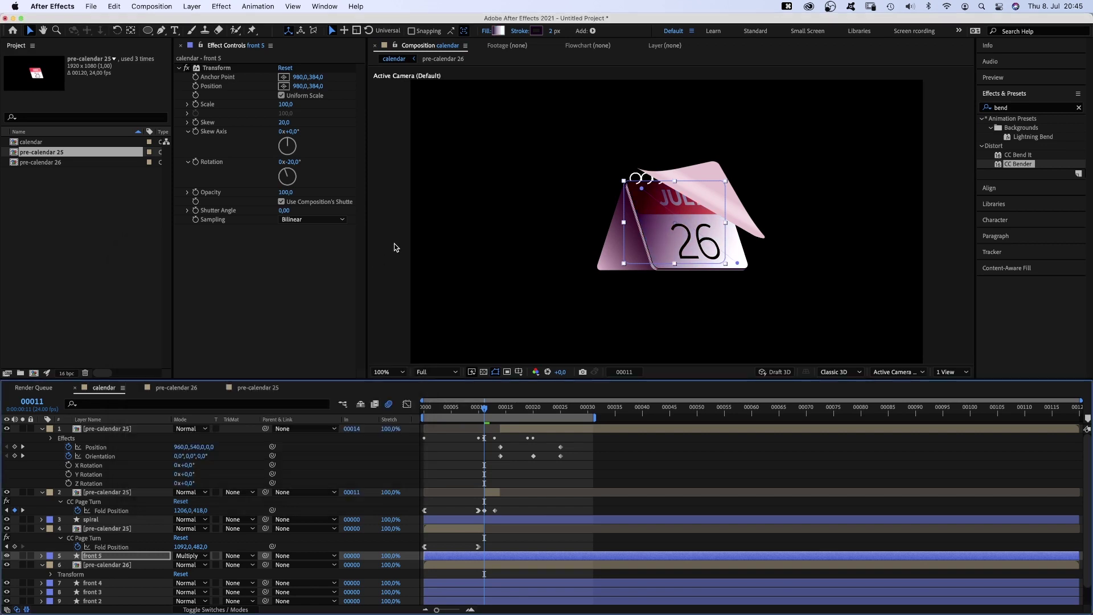
# - Angle front 5's gradient from about 42.8, -56.3 to about -265, 473.5 and remove the layer's stroke
pyautogui.moveTo(642, 189); pyautogui.dragTo(711, 190)
pyautogui.moveTo(737, 264); pyautogui.dragTo(604, 348)
pyautogui.moveTo(711, 193); pyautogui.dragTo(686, 207)
pyautogui.click(523, 32)
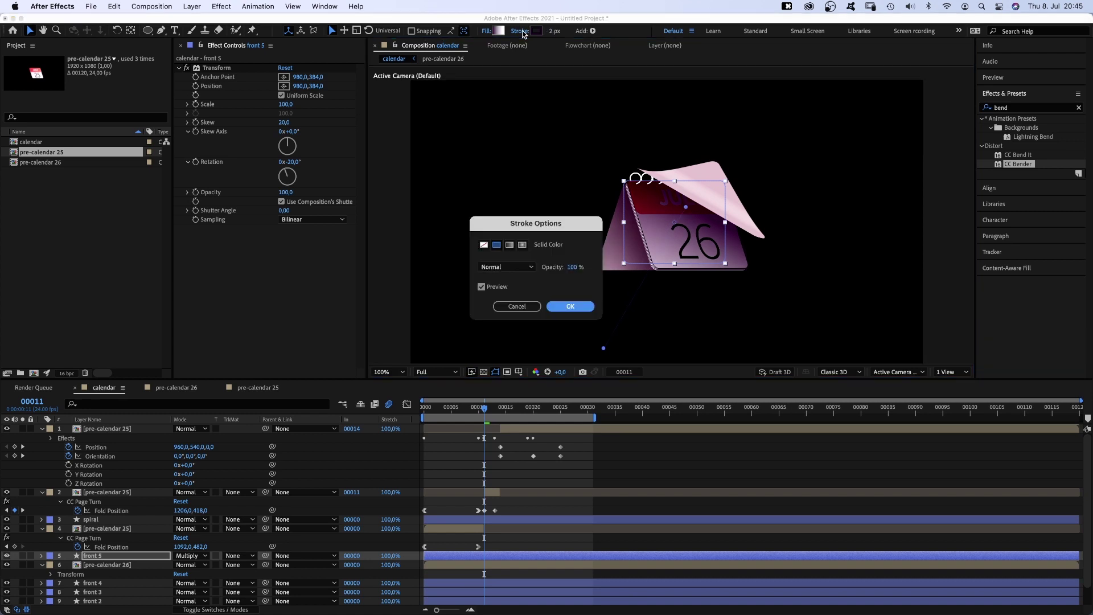
pyautogui.click(484, 246)
pyautogui.click(583, 308)
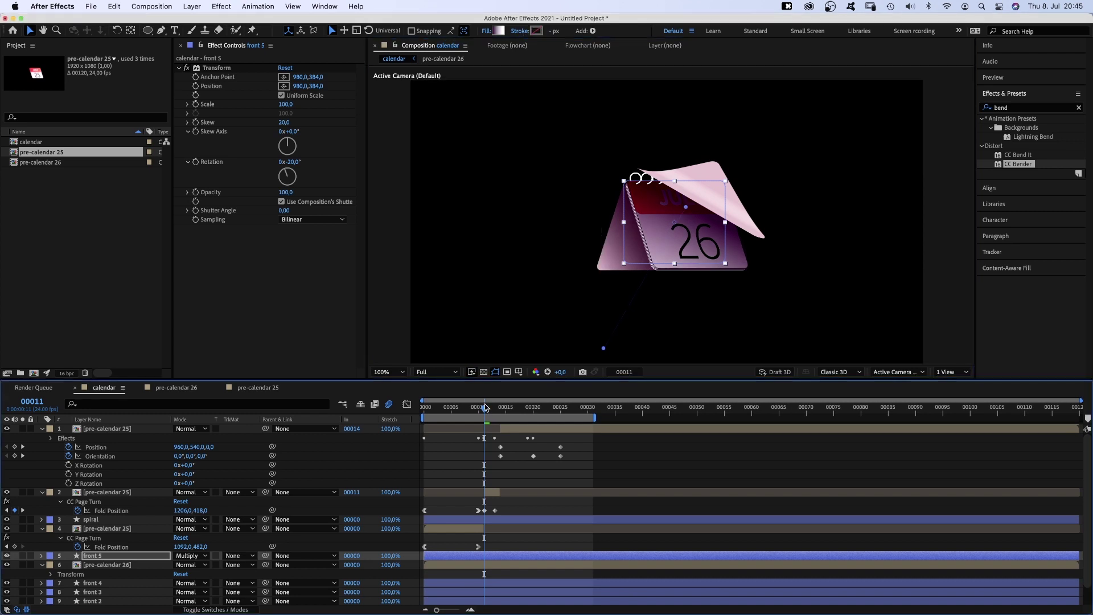
# - Start keyframing the Start Point and End Point of front 5's Gradient Fill at frame 6
pyautogui.moveTo(485, 408)
pyautogui.mouseDown()
pyautogui.moveTo(523, 408)
pyautogui.moveTo(457, 419)
pyautogui.mouseUp()
pyautogui.click(41, 556)
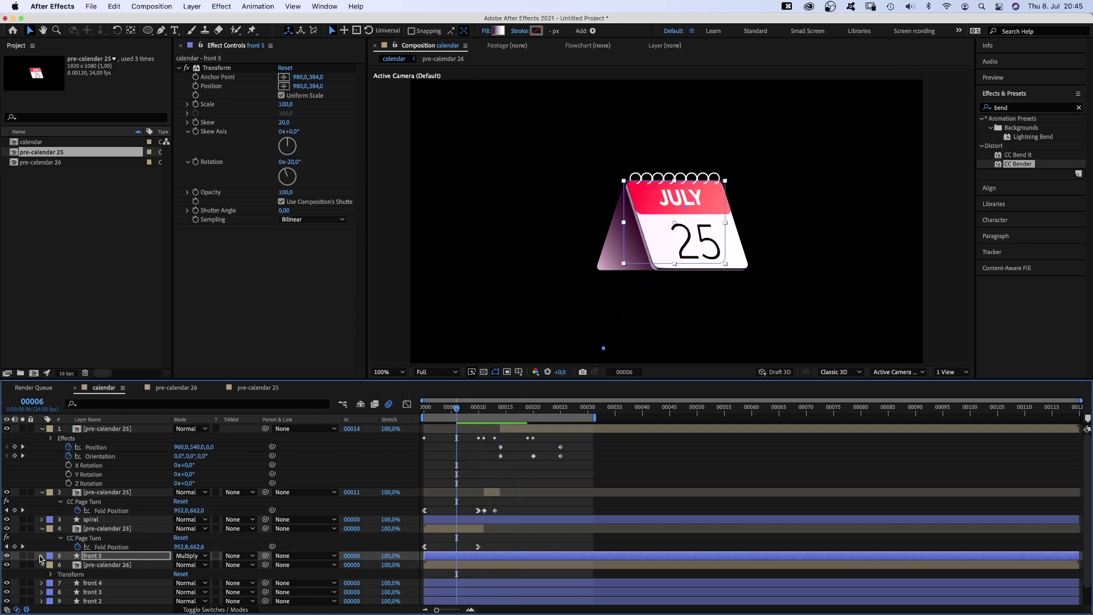
pyautogui.click(50, 566)
pyautogui.click(61, 575)
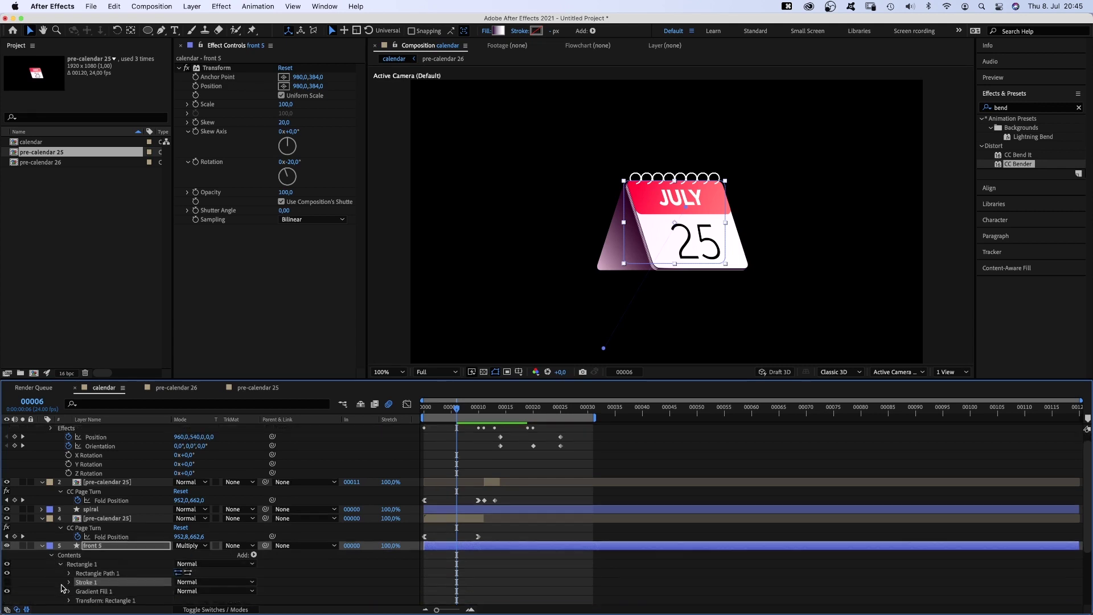
pyautogui.click(69, 592)
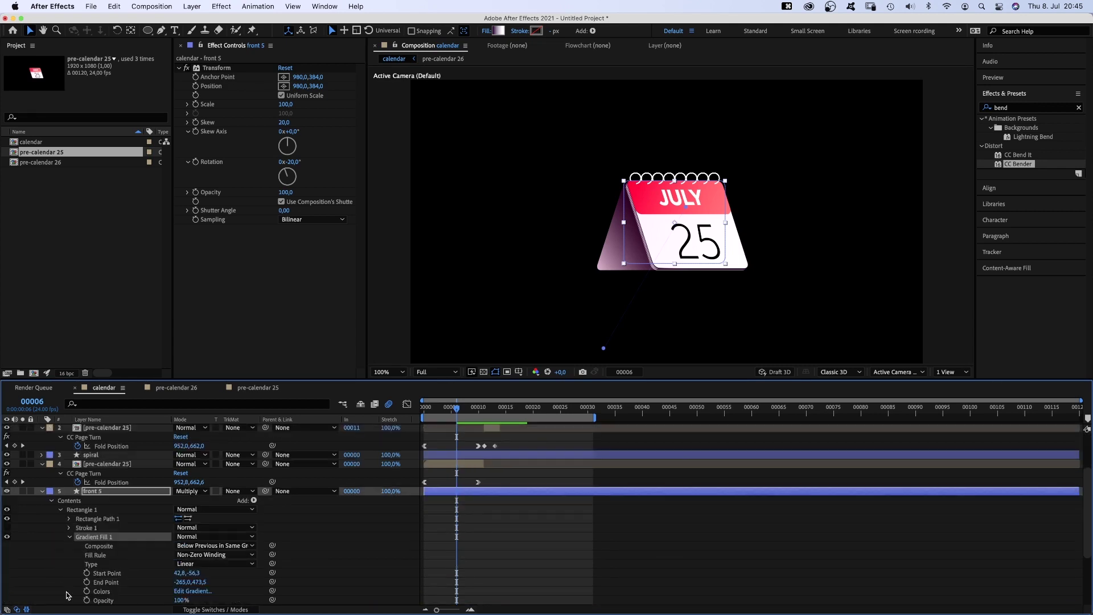
pyautogui.click(87, 574)
pyautogui.click(87, 582)
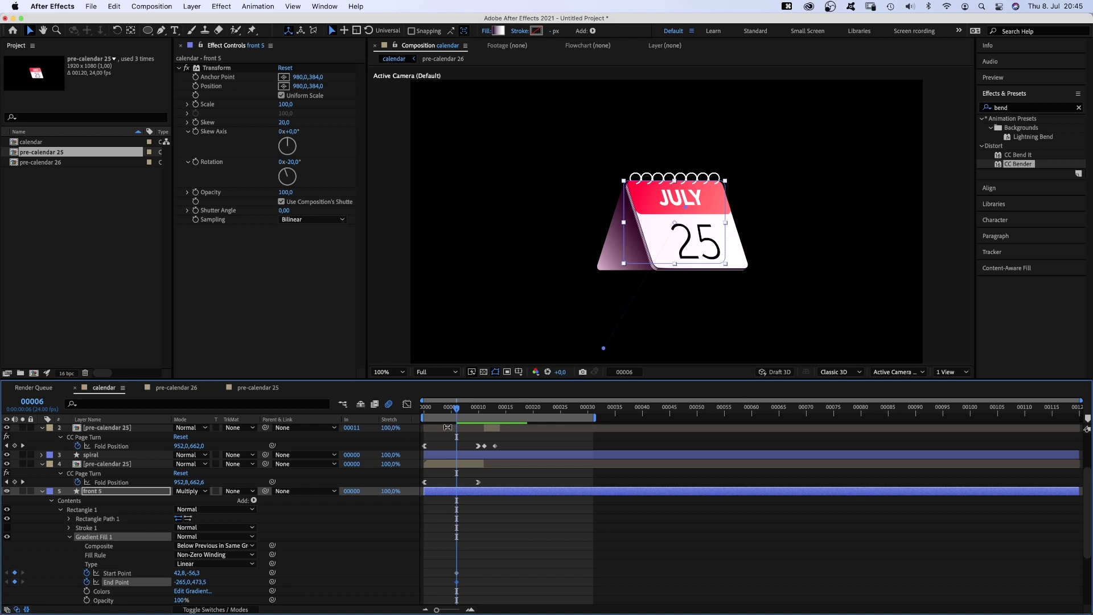
# - Keyframe a lower gradient Start Point at frame 8 and the End Point at frame 9, deleting the frame 6 keyframes
pyautogui.click(462, 408)
pyautogui.moveTo(686, 206); pyautogui.dragTo(647, 281)
pyautogui.press('pagedown')
pyautogui.press('pagedown')
pyautogui.moveTo(473, 573); pyautogui.dragTo(469, 574)
pyautogui.moveTo(451, 568); pyautogui.dragTo(461, 590)
pyautogui.press('BackSpace')
pyautogui.click(86, 583)
# - Keyframe front 5's gradient Start Point and End Point at frame 10 so the shadow sits beneath the lifting page
pyautogui.press('pagedown')
pyautogui.moveTo(648, 281); pyautogui.dragTo(693, 225)
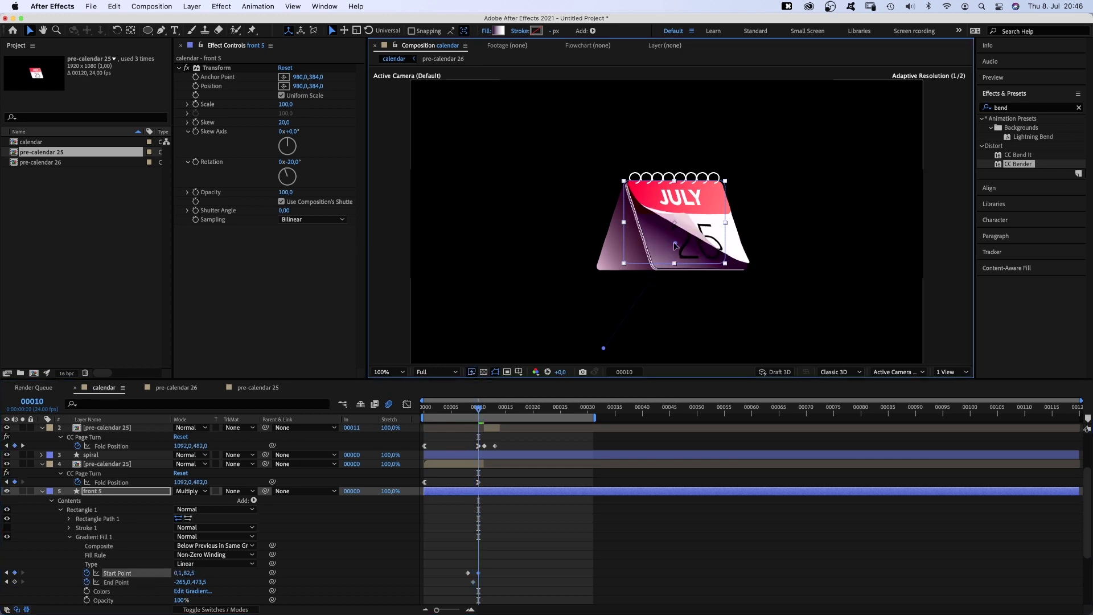
pyautogui.moveTo(603, 348); pyautogui.dragTo(626, 319)
pyautogui.moveTo(693, 226); pyautogui.dragTo(684, 237)
pyautogui.moveTo(626, 320); pyautogui.dragTo(596, 360)
pyautogui.moveTo(684, 237)
pyautogui.mouseDown()
pyautogui.moveTo(673, 254)
pyautogui.moveTo(694, 219)
pyautogui.moveTo(689, 226)
pyautogui.mouseUp()
# - Keyframe the gradient Start Point at frame 11 about 127.1, -96.2 and at frame 13 about 102.2, -67.9, with End Point about -120.5, 278.9 there
pyautogui.press('pagedown')
pyautogui.moveTo(597, 359)
pyautogui.mouseDown()
pyautogui.moveTo(622, 328)
pyautogui.moveTo(608, 349)
pyautogui.mouseUp()
pyautogui.moveTo(690, 225); pyautogui.dragTo(708, 195)
pyautogui.press('pagedown')
pyautogui.press('pagedown')
pyautogui.moveTo(608, 349); pyautogui.dragTo(642, 296)
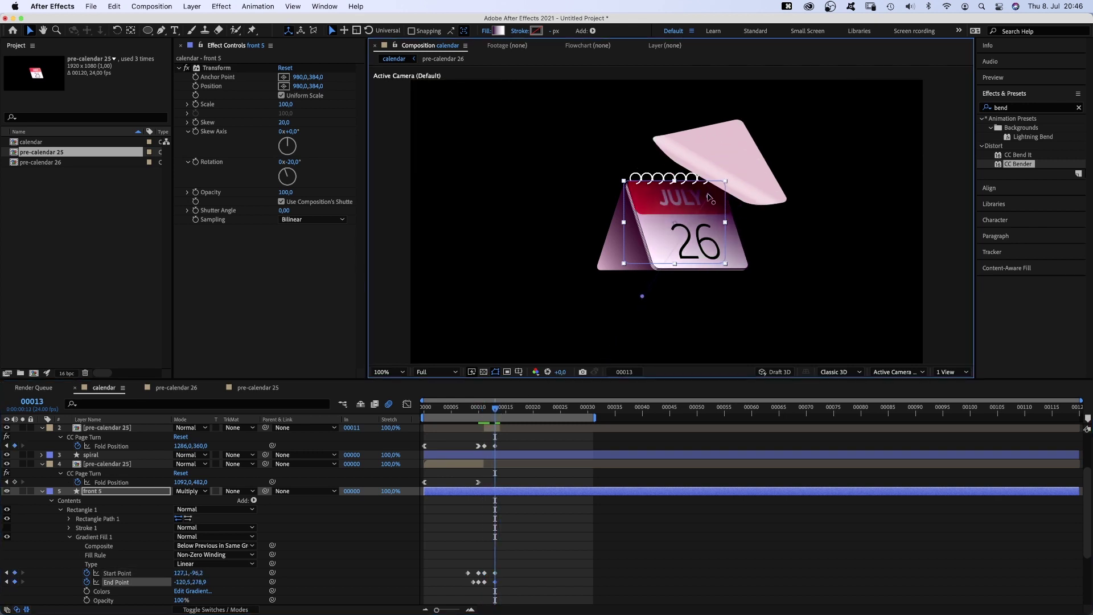
pyautogui.moveTo(708, 194); pyautogui.dragTo(701, 204)
# - Keyframe the gradient at frame 14 with Start Point about 430.4, -521.5 and End Point about 29.9, 61.2, and preview the animation
pyautogui.click(500, 411)
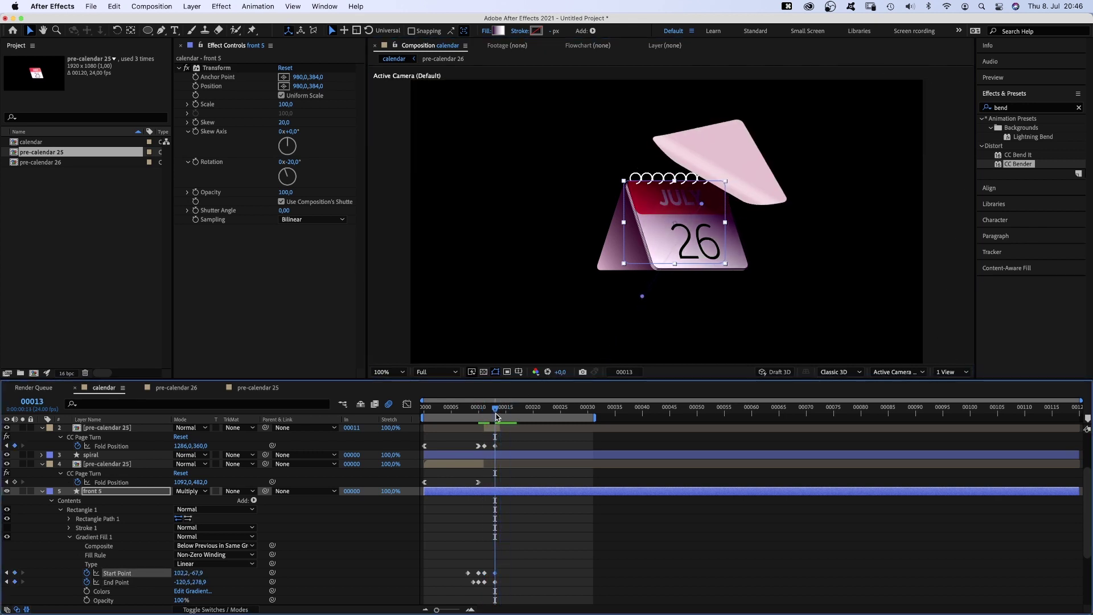
pyautogui.scroll(-3, 118, 500)
pyautogui.moveTo(701, 204); pyautogui.dragTo(789, 82)
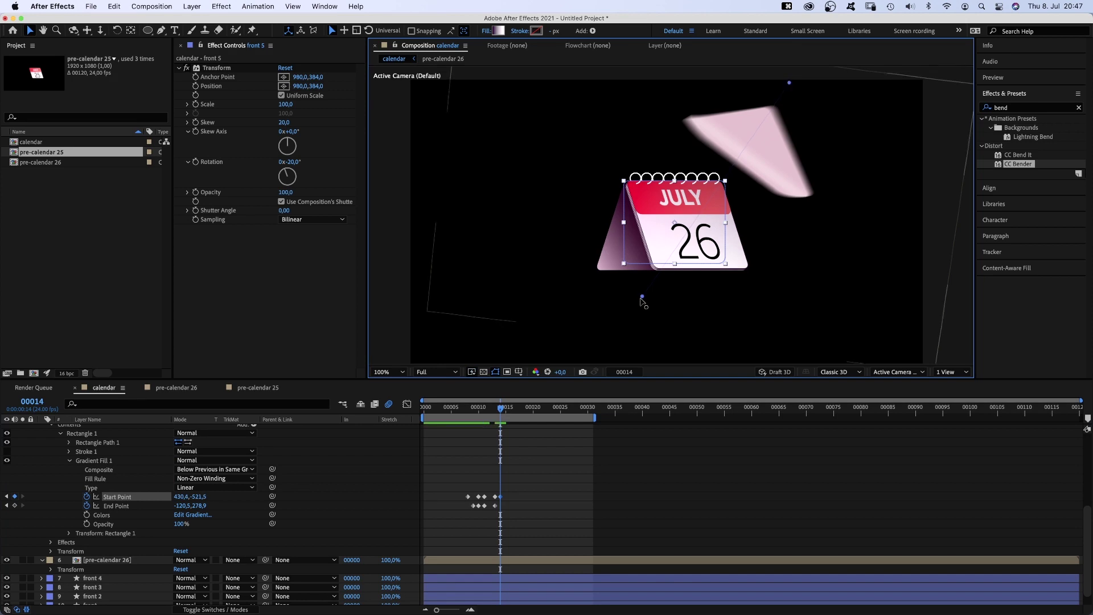
pyautogui.moveTo(642, 296); pyautogui.dragTo(677, 241)
pyautogui.press('0')
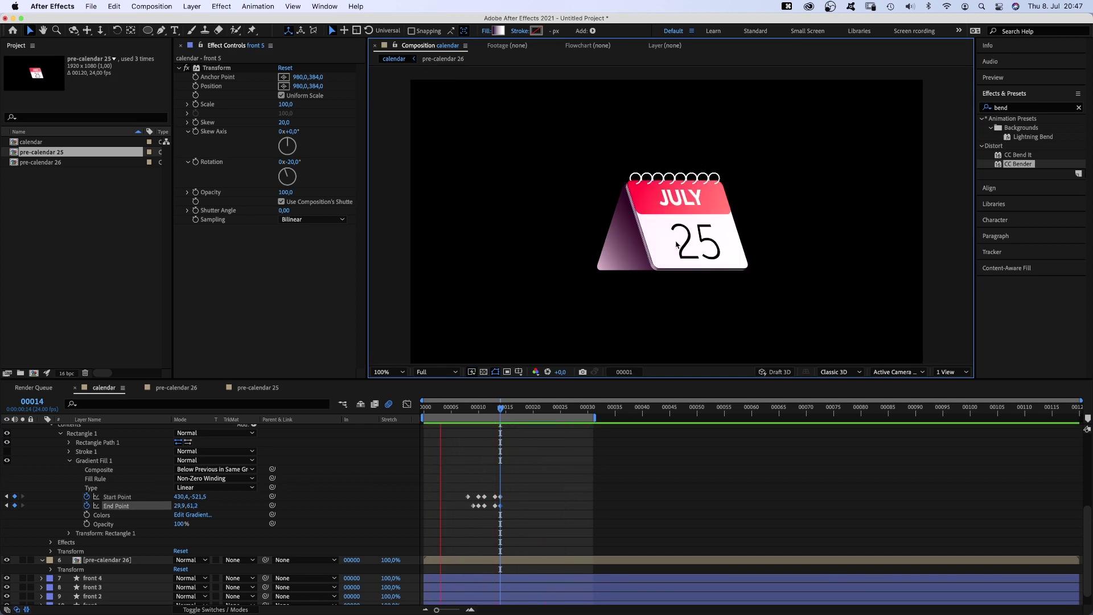